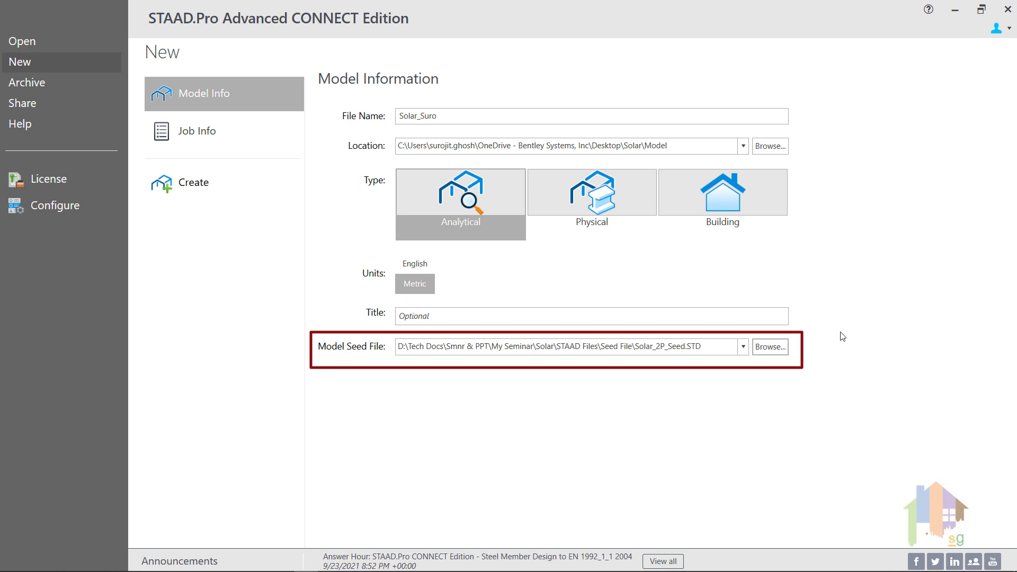
- Set the model seed file to Solar_2P_Seed.STD from D:\Tech Docs\Smnr & PPT\My Seminar\Solar\STAAD Files\Seed File
{"action": "left_click", "coordinate": [774, 347]}
{"action": "left_click", "coordinate": [286, 34]}
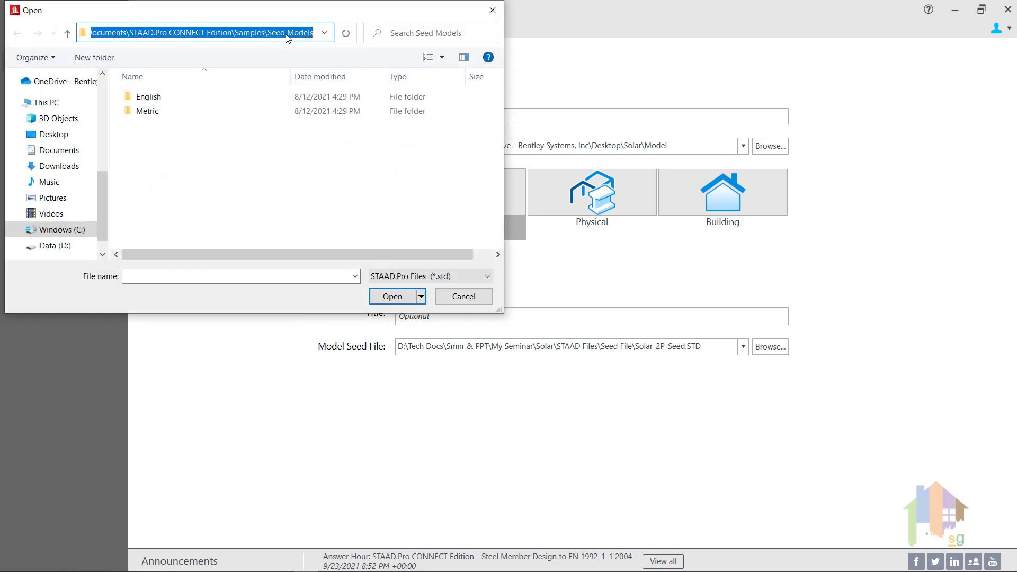
{"action": "type", "text": "D:\\Tech Docs\\Smnr & PPT\\My Seminar\\Solar\\STAAD Files\\Seed File"}
{"action": "left_click", "coordinate": [352, 37]}
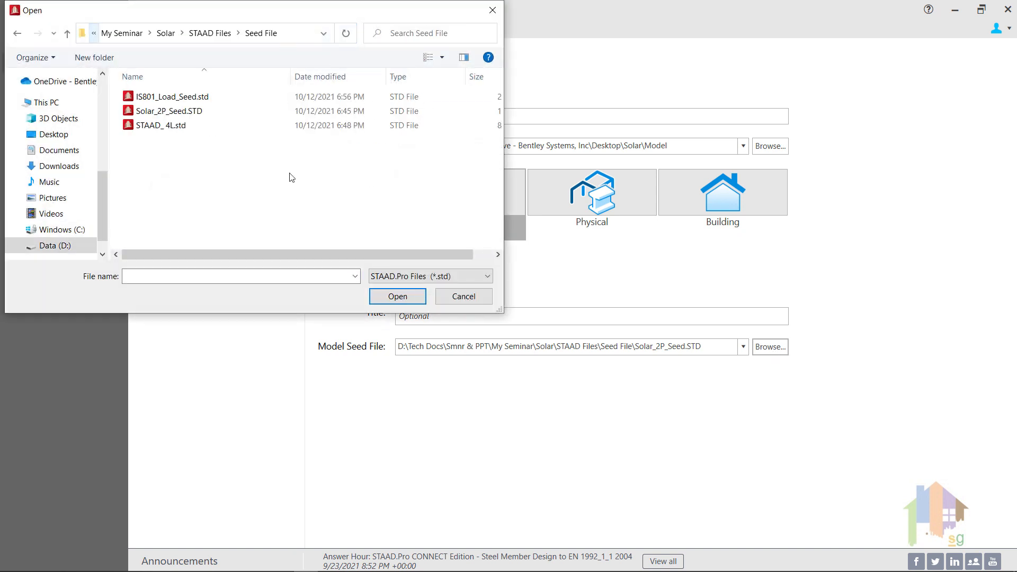
{"action": "left_click", "coordinate": [205, 111]}
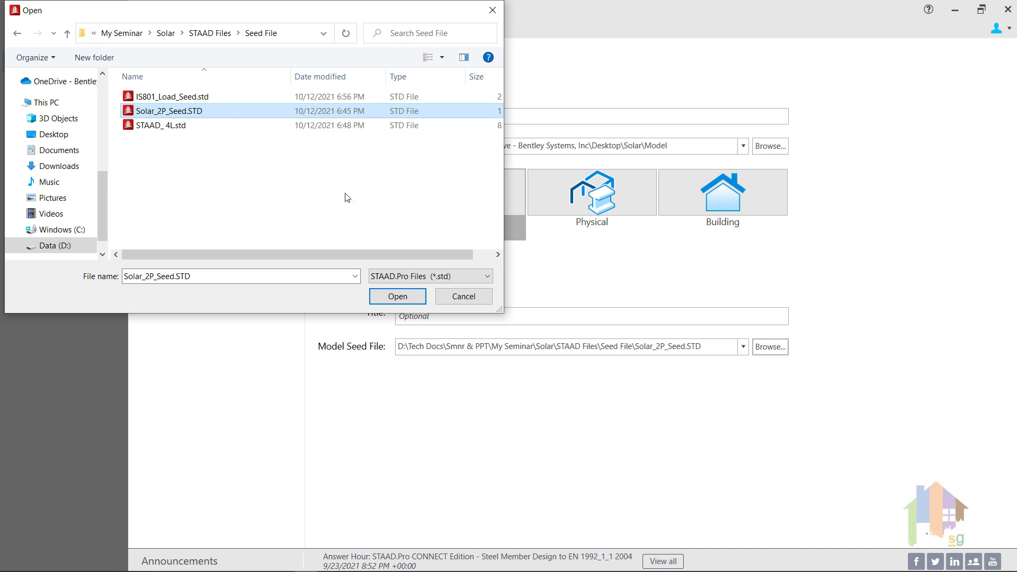
{"action": "left_click", "coordinate": [397, 296]}
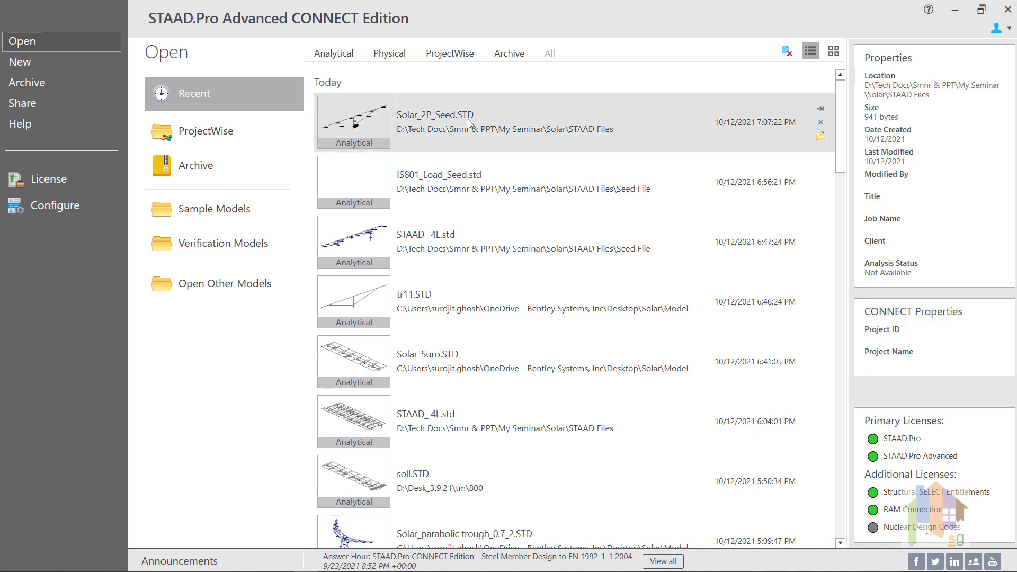
- Open the recent model Solar_2P_Seed.STD and review the section properties assigned to its members
{"action": "double_click", "coordinate": [468, 123]}
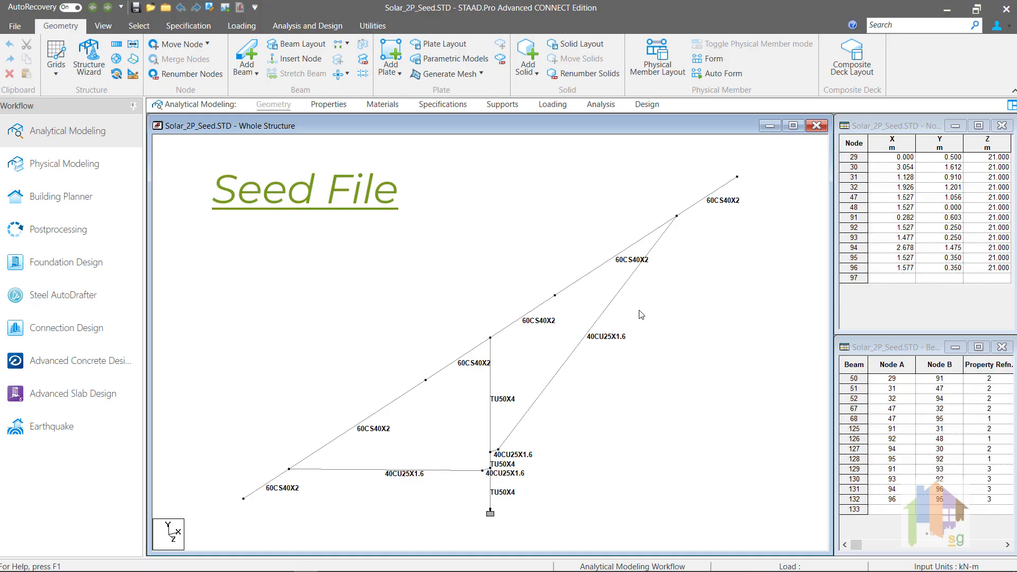
{"action": "left_click", "coordinate": [340, 104]}
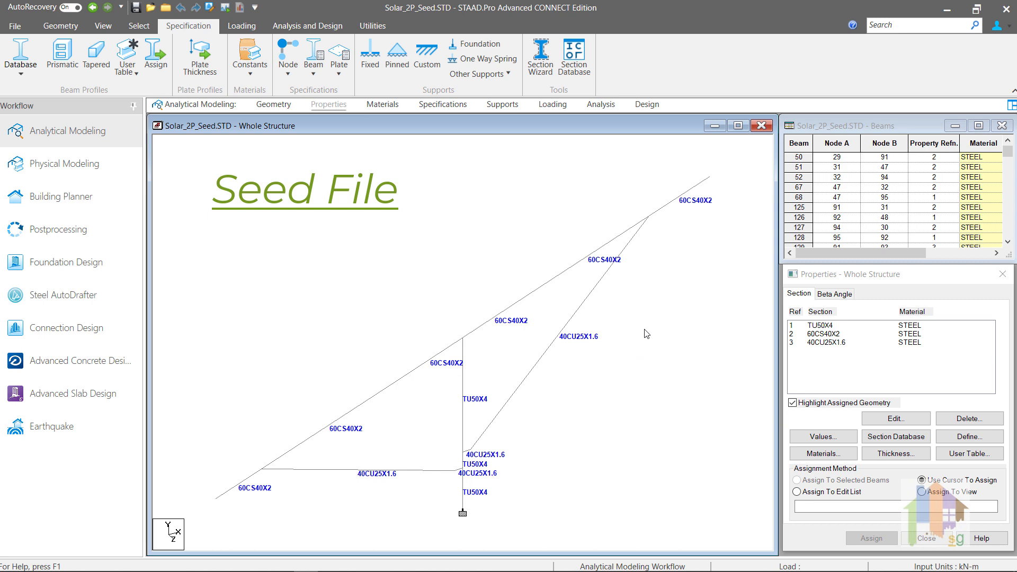
- Create the metric analytical model Solar2p_Suro in the STAAD Files folder using Solar_2P_Seed.STD as its seed file
{"action": "left_click", "coordinate": [15, 26]}
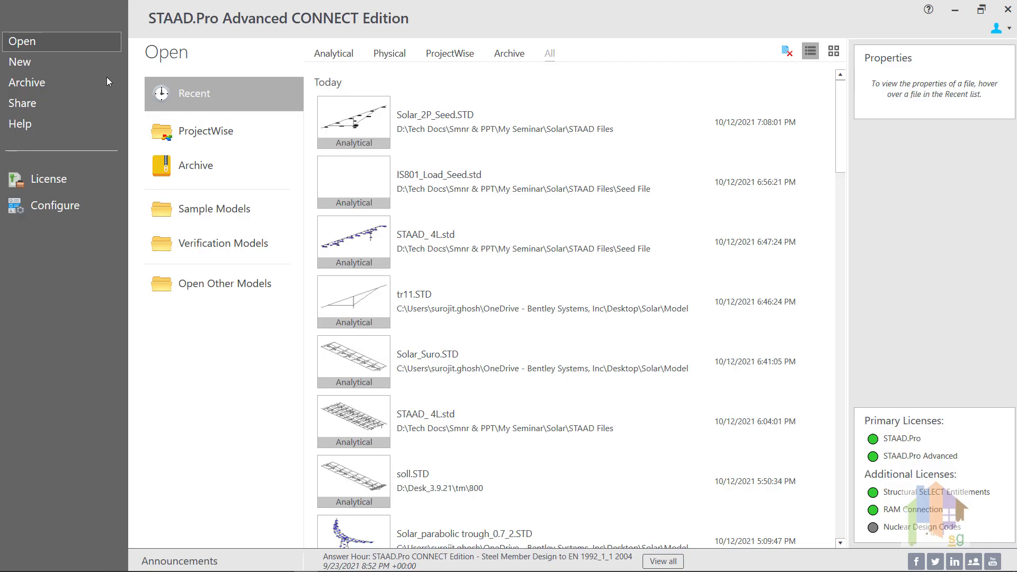
{"action": "left_click", "coordinate": [71, 65]}
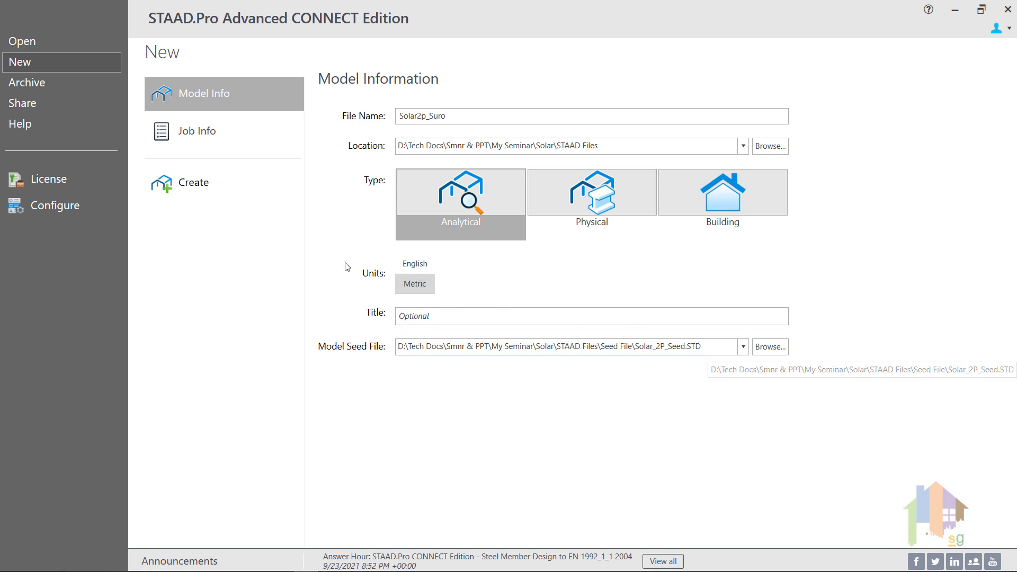
{"action": "left_click", "coordinate": [233, 182]}
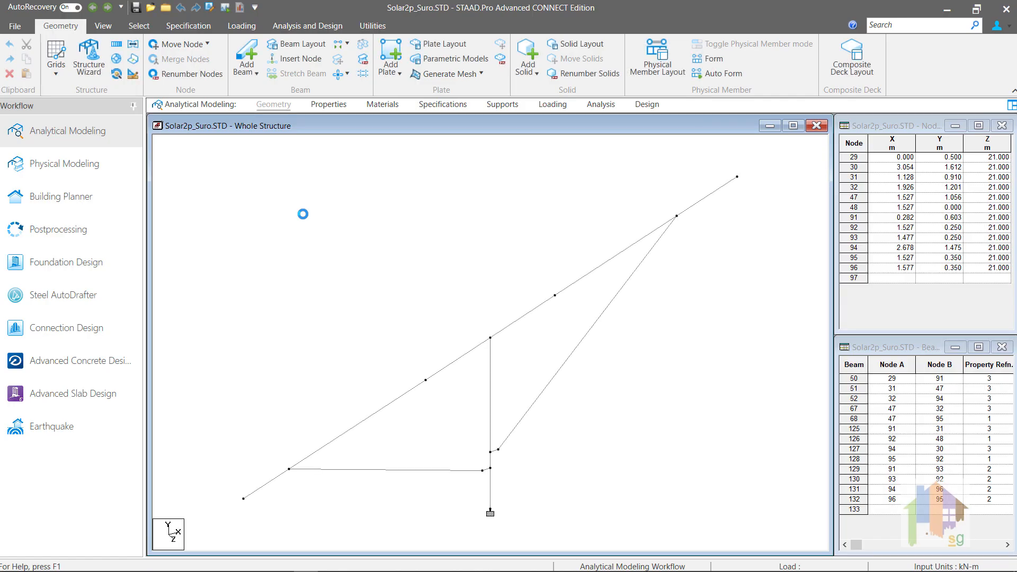
- Check the new model's section properties and inspect the frame in a 3D rendered view, closing that view when done
{"action": "left_click", "coordinate": [328, 105]}
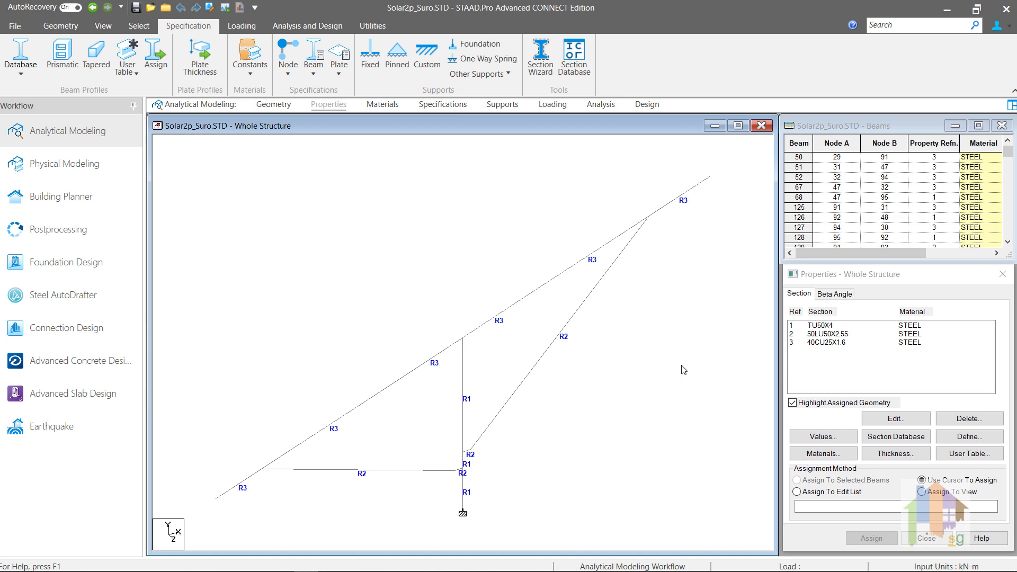
{"action": "scroll", "coordinate": [680, 370], "scroll_direction": "down", "scroll_amount": 1}
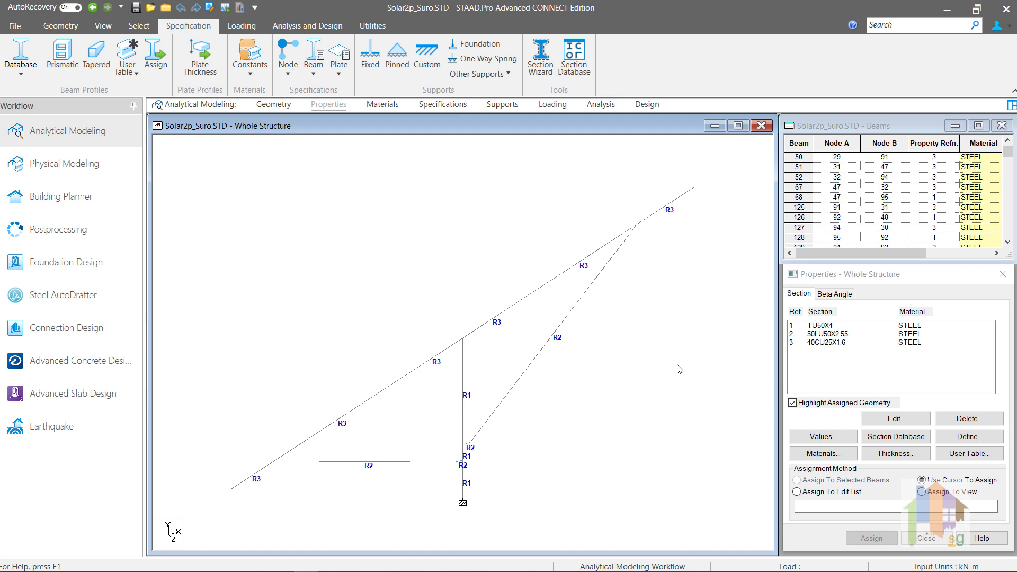
{"action": "right_click", "coordinate": [679, 371]}
{"action": "left_click", "coordinate": [704, 358]}
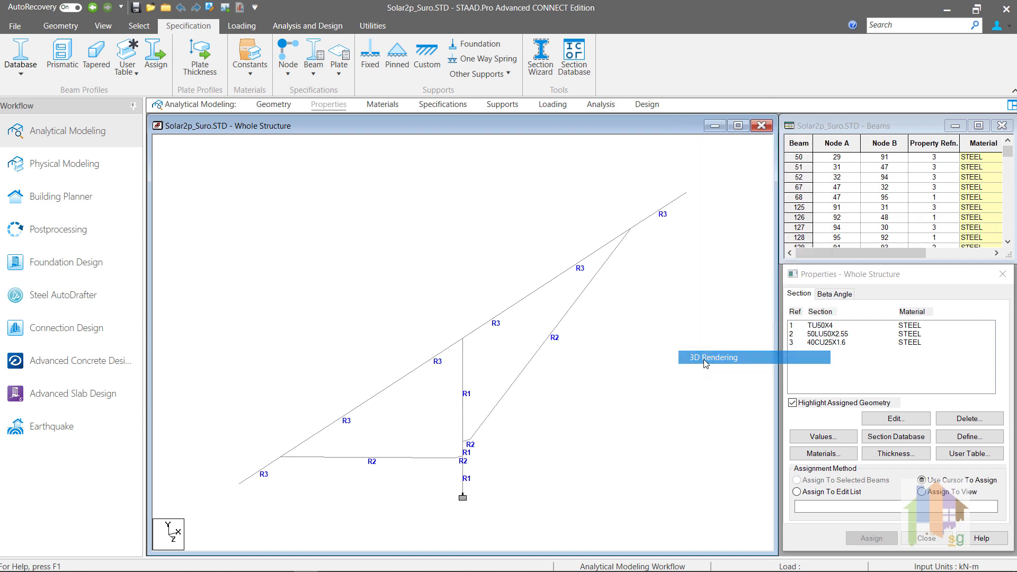
{"action": "mouse_move", "coordinate": [599, 383]}
{"action": "left_mouse_down"}
{"action": "mouse_move", "coordinate": [645, 392]}
{"action": "mouse_move", "coordinate": [587, 373]}
{"action": "left_mouse_up"}
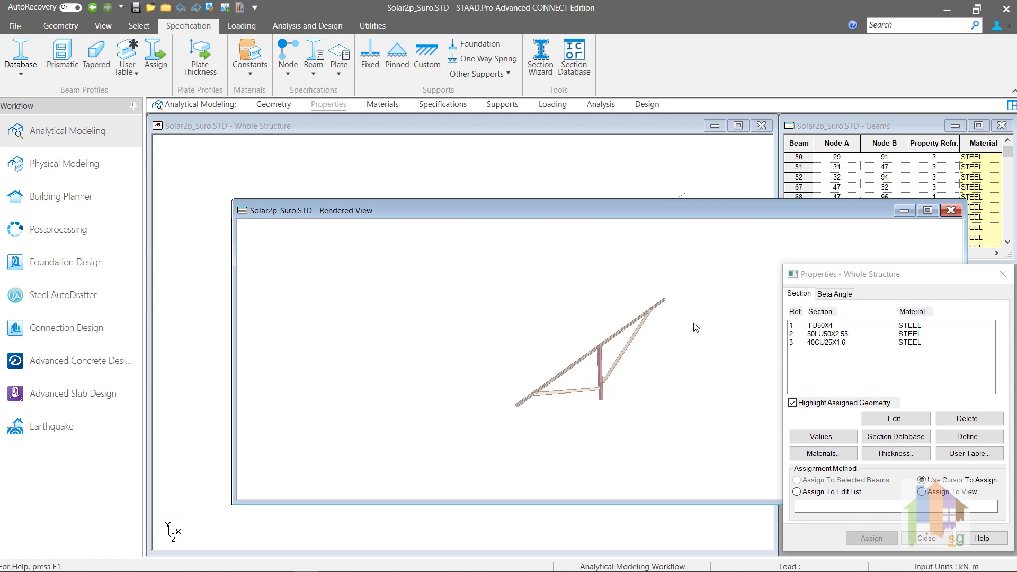
{"action": "left_click", "coordinate": [950, 214]}
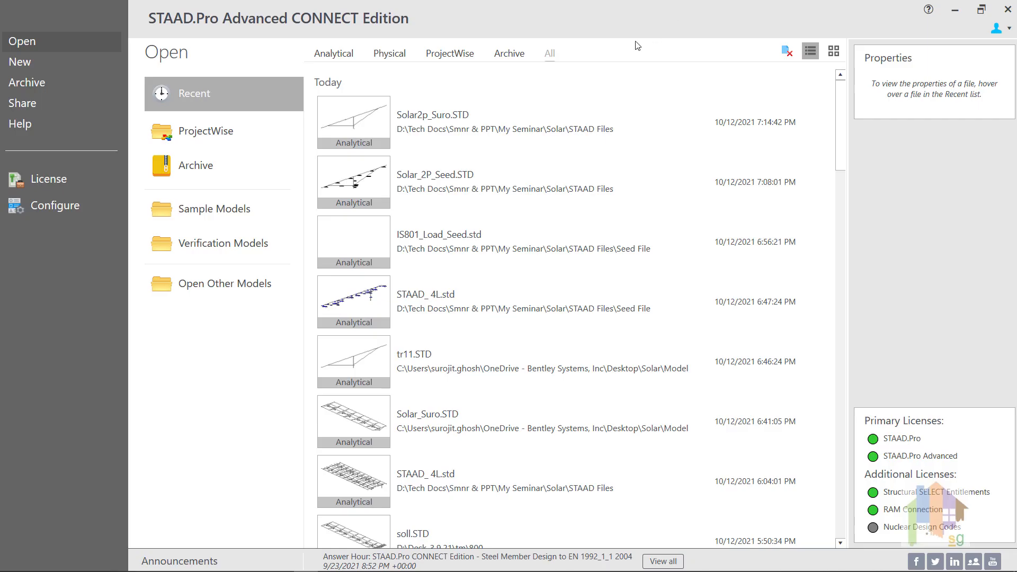
- Open the recent file IS801_Load_Seed.std and review its primary load cases and load combinations
{"action": "left_click", "coordinate": [514, 162]}
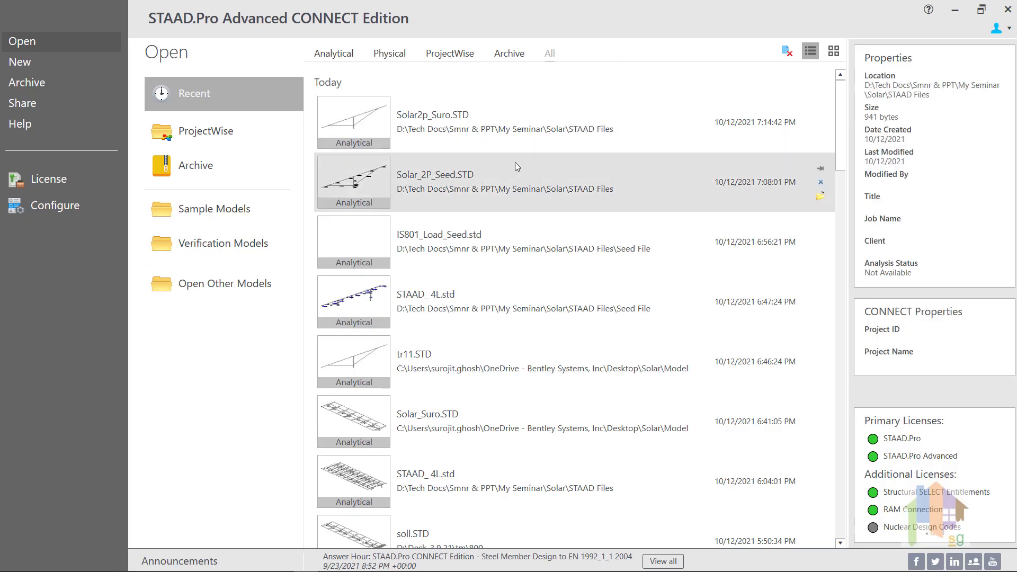
{"action": "left_click", "coordinate": [500, 232]}
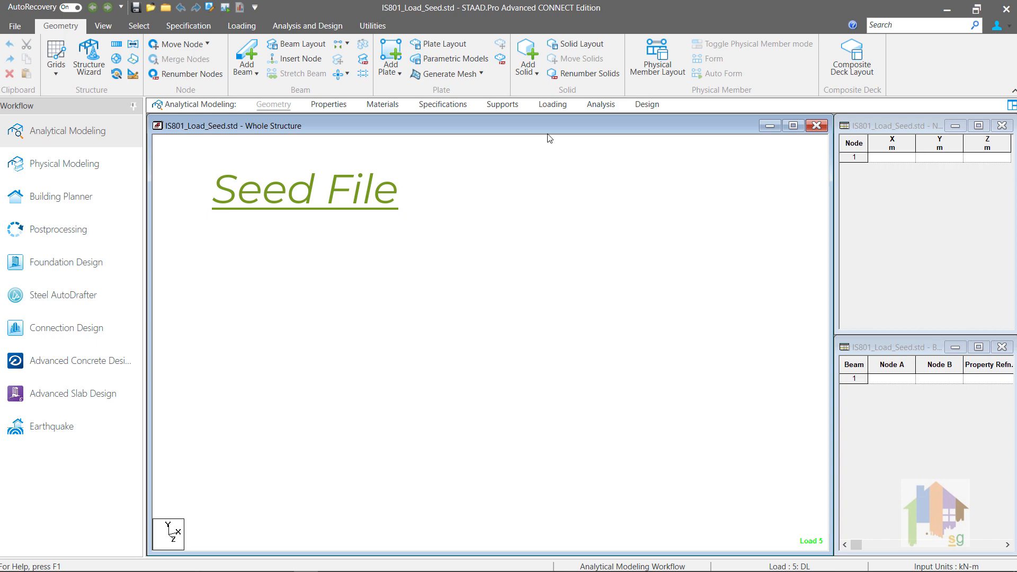
{"action": "left_click", "coordinate": [553, 105]}
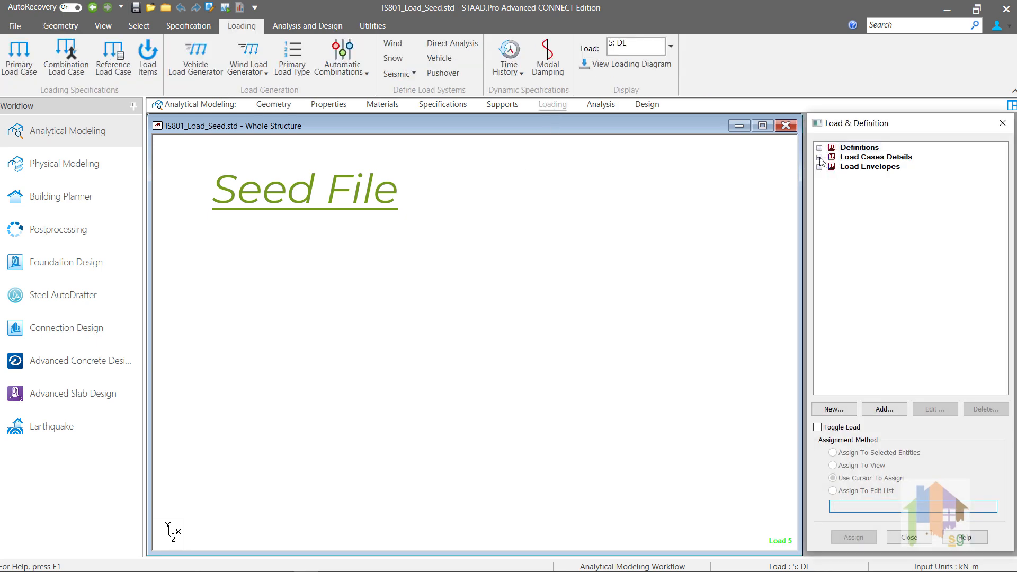
{"action": "left_click", "coordinate": [819, 158]}
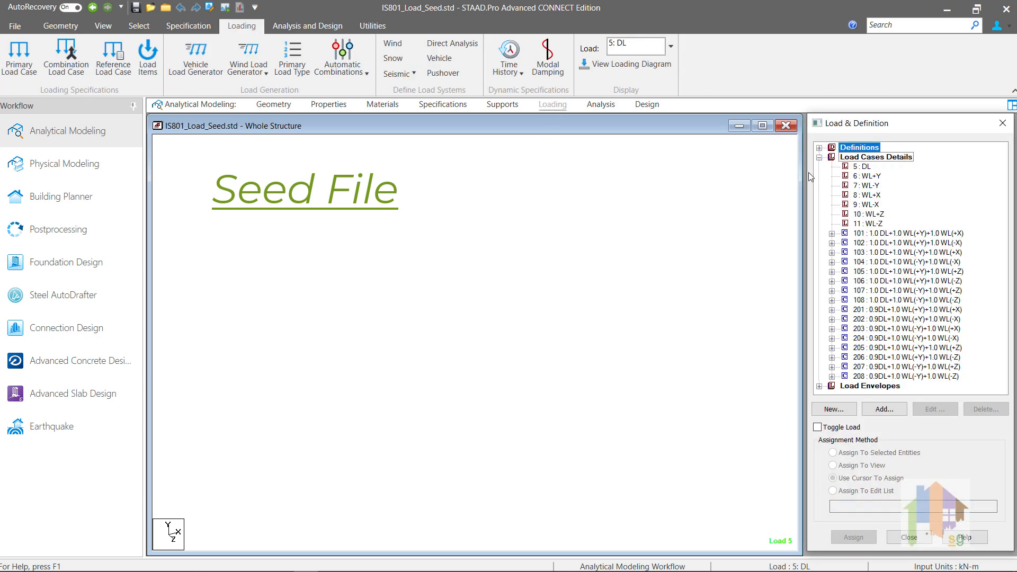
{"action": "left_click", "coordinate": [755, 214]}
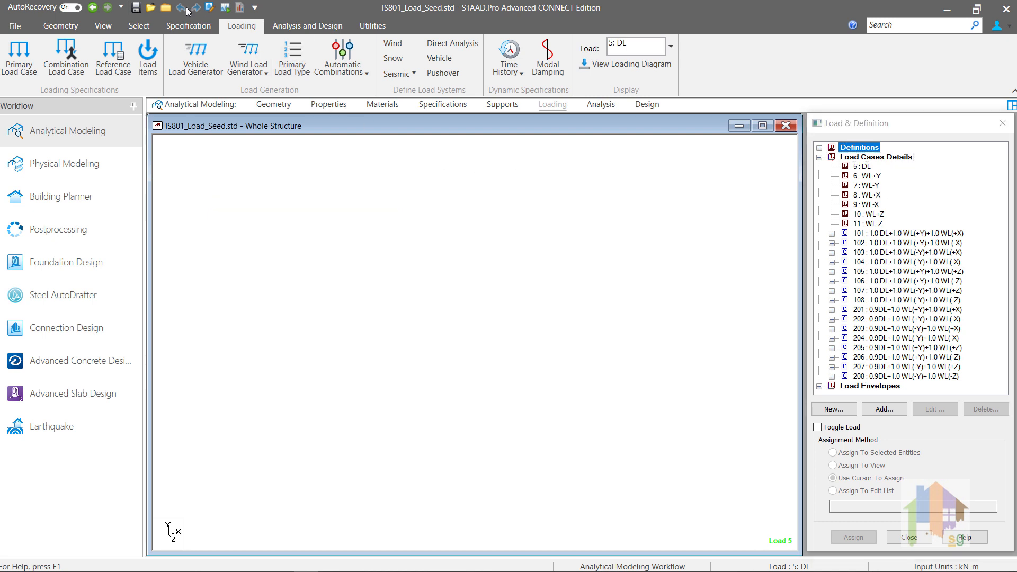
- Create the metric analytical model Solar2p1_Suro in the Seed File folder with IS801_Load_Seed.std as its seed file
{"action": "left_click", "coordinate": [168, 10]}
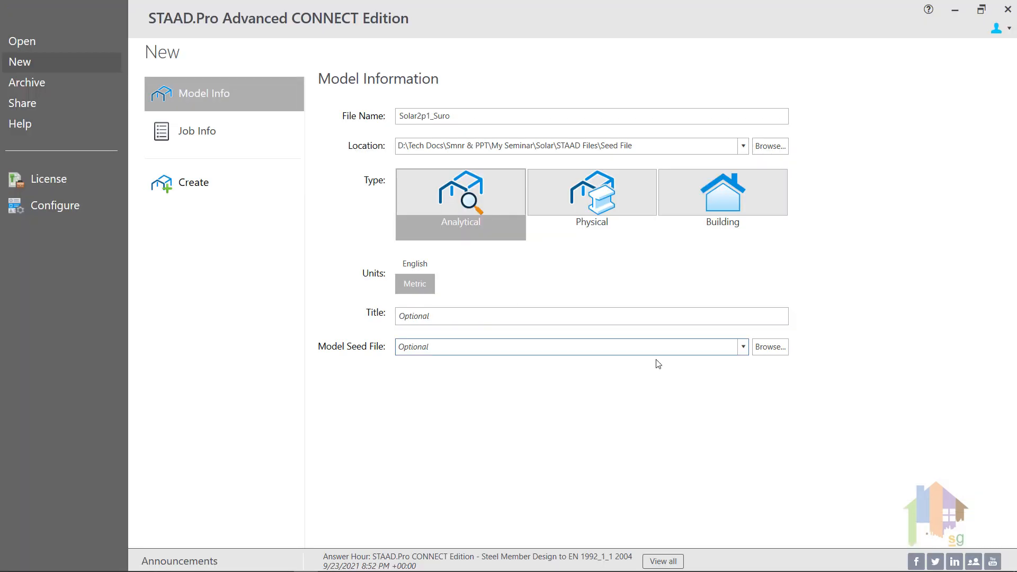
{"action": "left_click", "coordinate": [769, 347]}
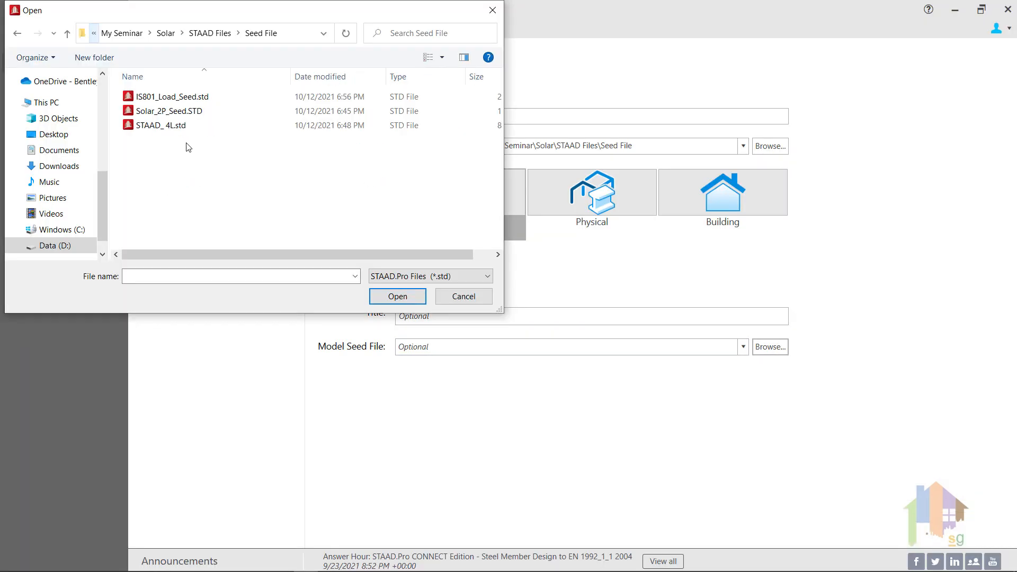
{"action": "left_click", "coordinate": [186, 98]}
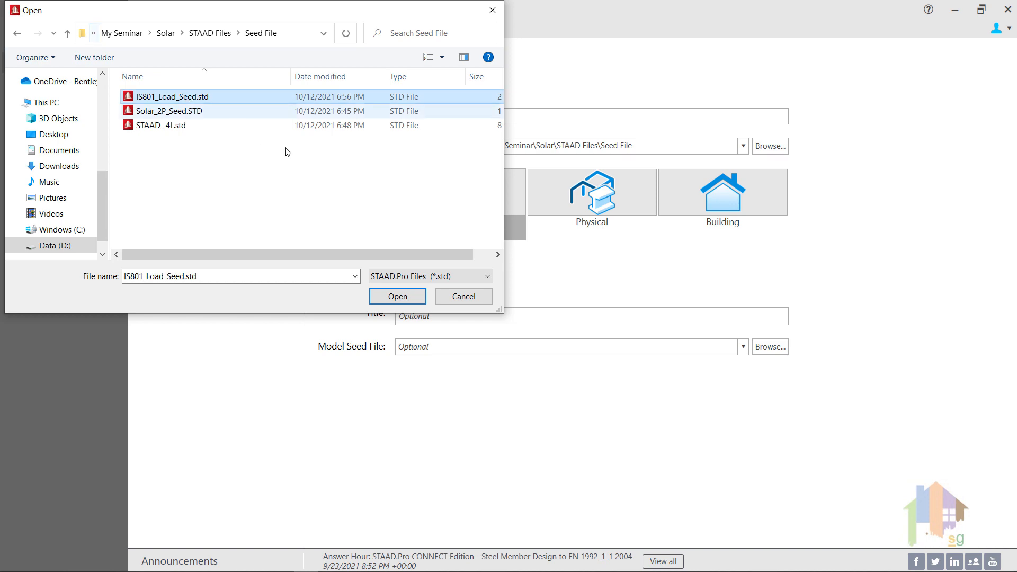
{"action": "left_click", "coordinate": [403, 298]}
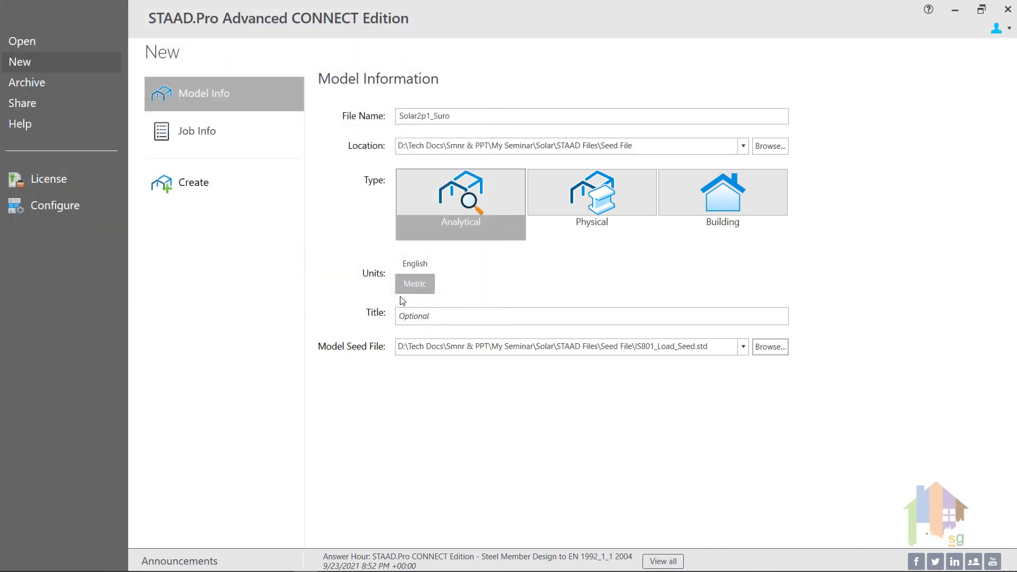
{"action": "left_click", "coordinate": [222, 197]}
- Review the new model's load cases and the factored loads making up combinations 101 and 102
{"action": "left_click", "coordinate": [555, 112]}
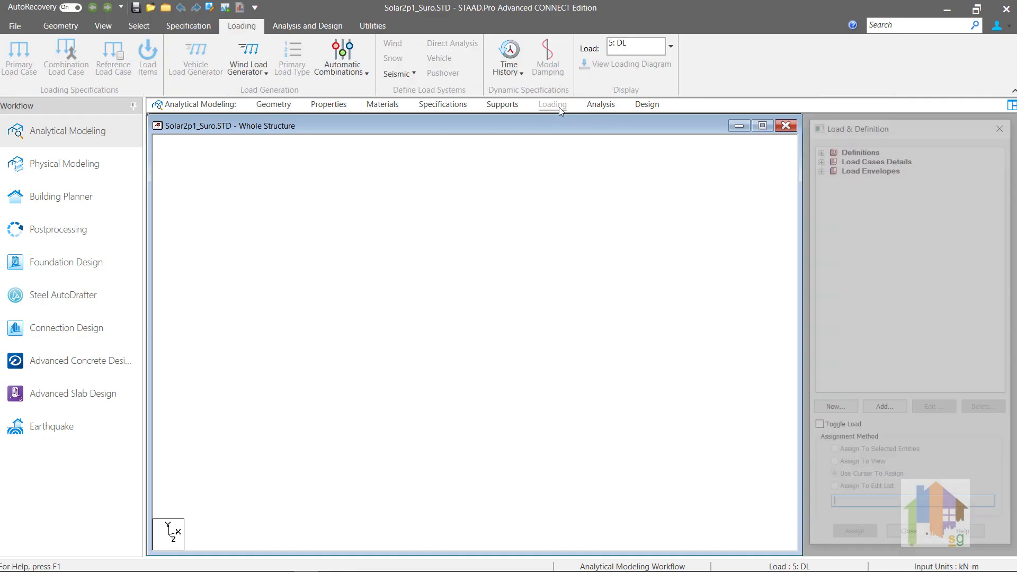
{"action": "left_click", "coordinate": [818, 158]}
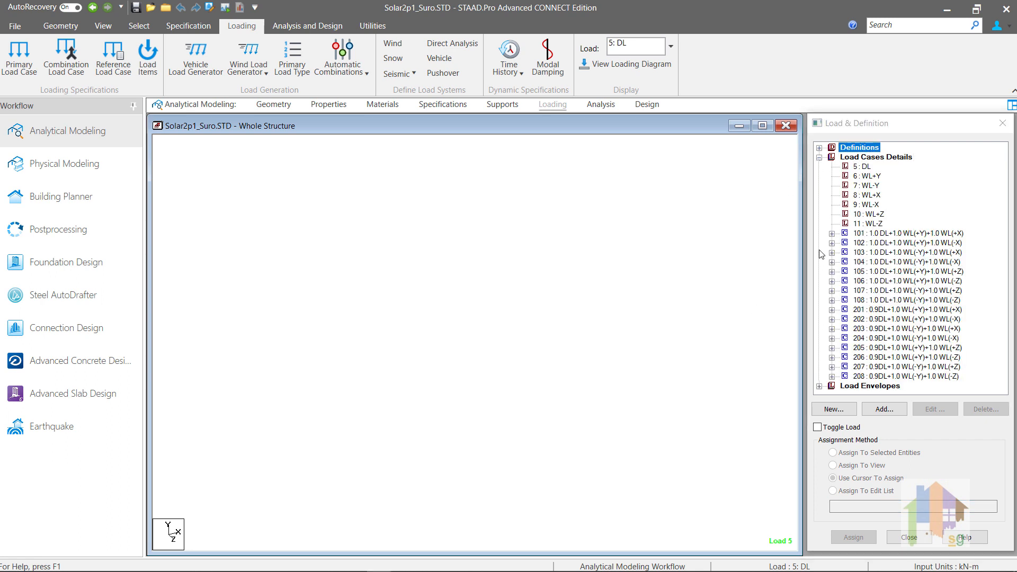
{"action": "left_click", "coordinate": [831, 233]}
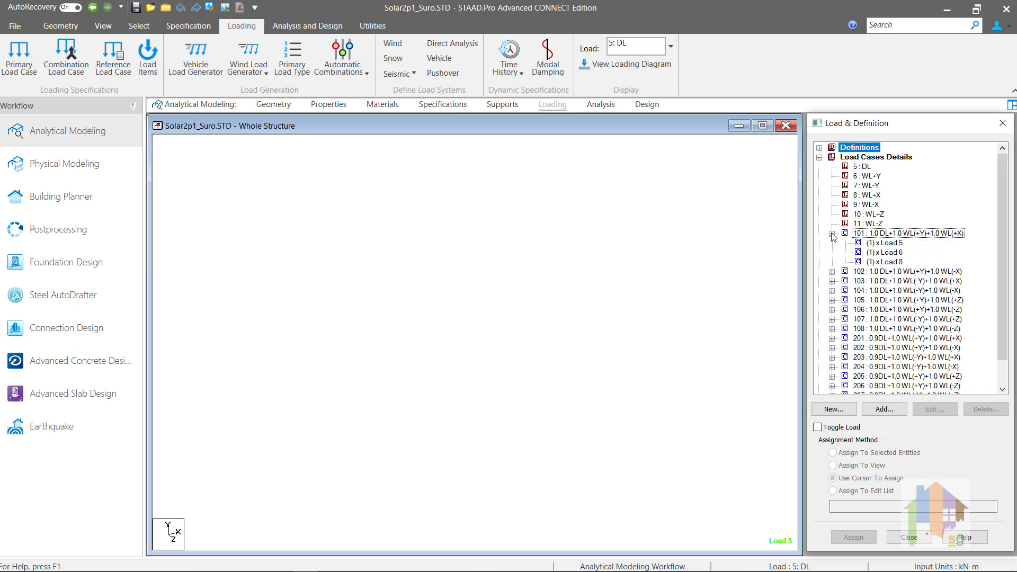
{"action": "left_click", "coordinate": [831, 271]}
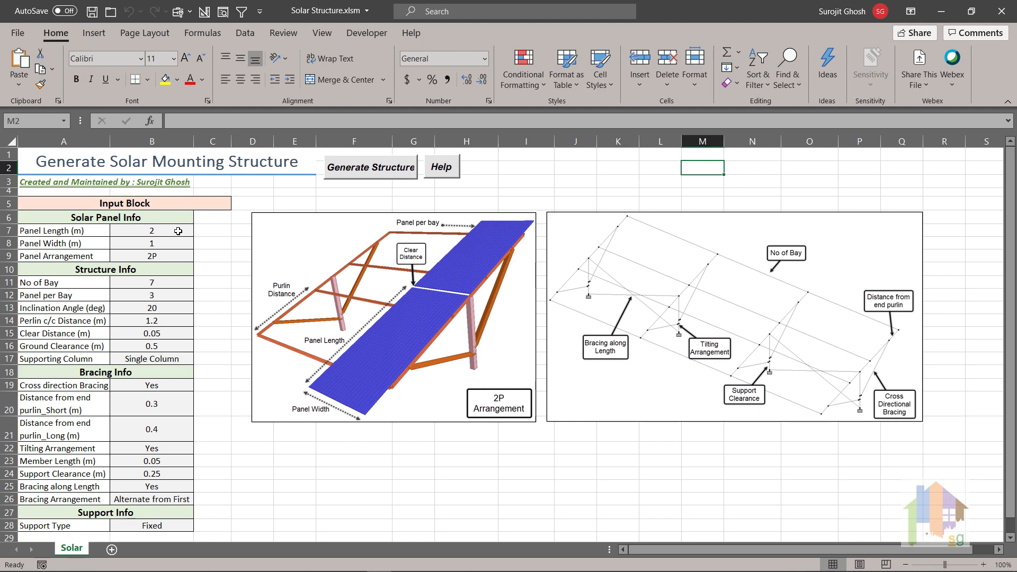
- Review the Solar Panel Info inputs for panel length and width, and check the available Panel Arrangement options
{"action": "left_click", "coordinate": [178, 231]}
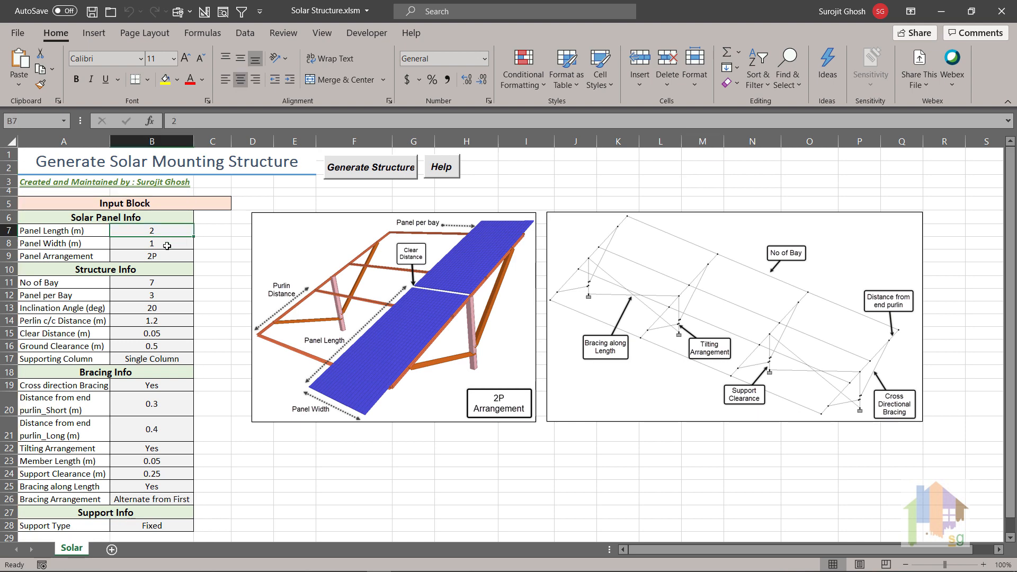
{"action": "left_click", "coordinate": [167, 245]}
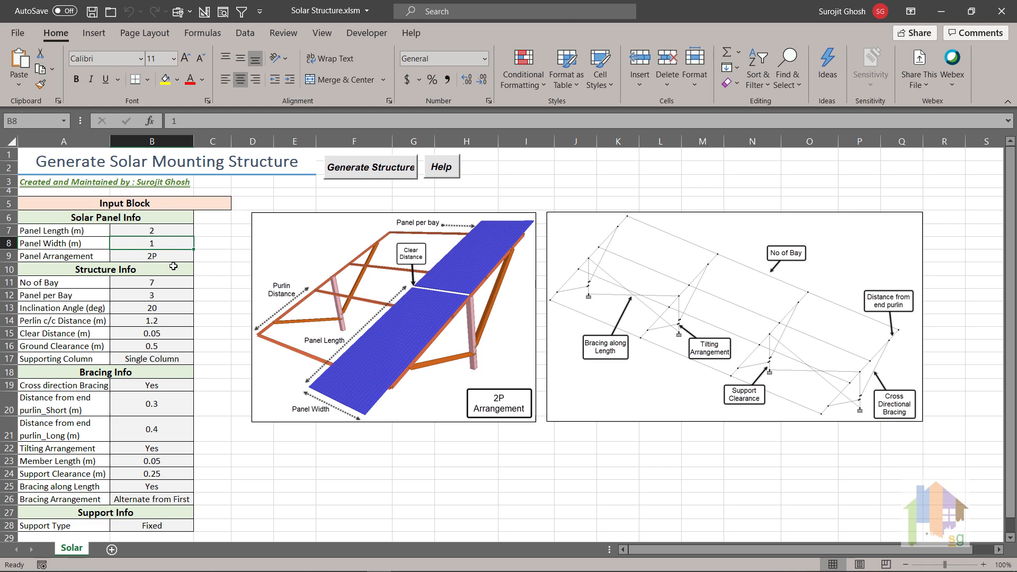
{"action": "left_click", "coordinate": [170, 260]}
{"action": "left_click", "coordinate": [200, 258]}
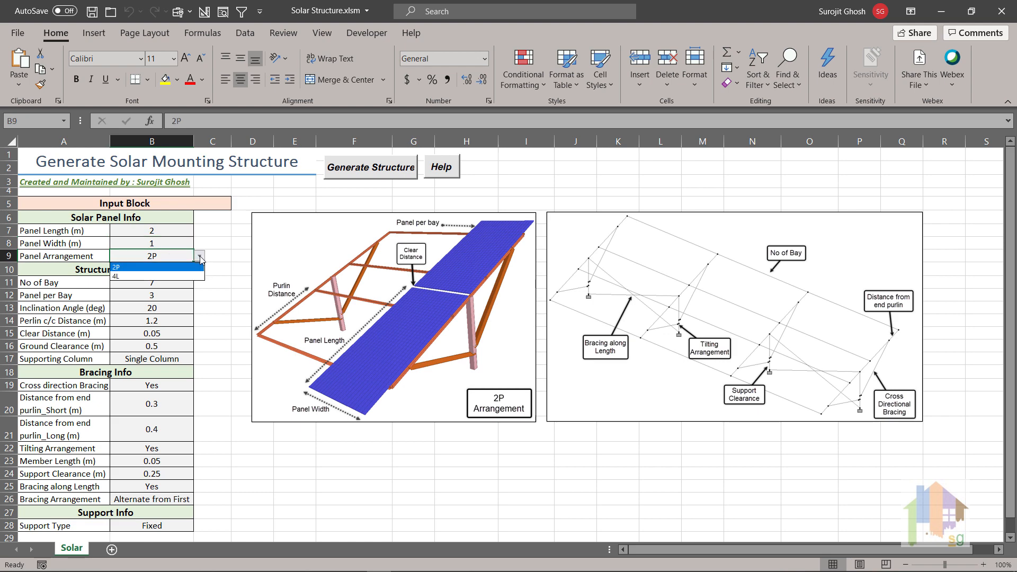
{"action": "left_click", "coordinate": [200, 258]}
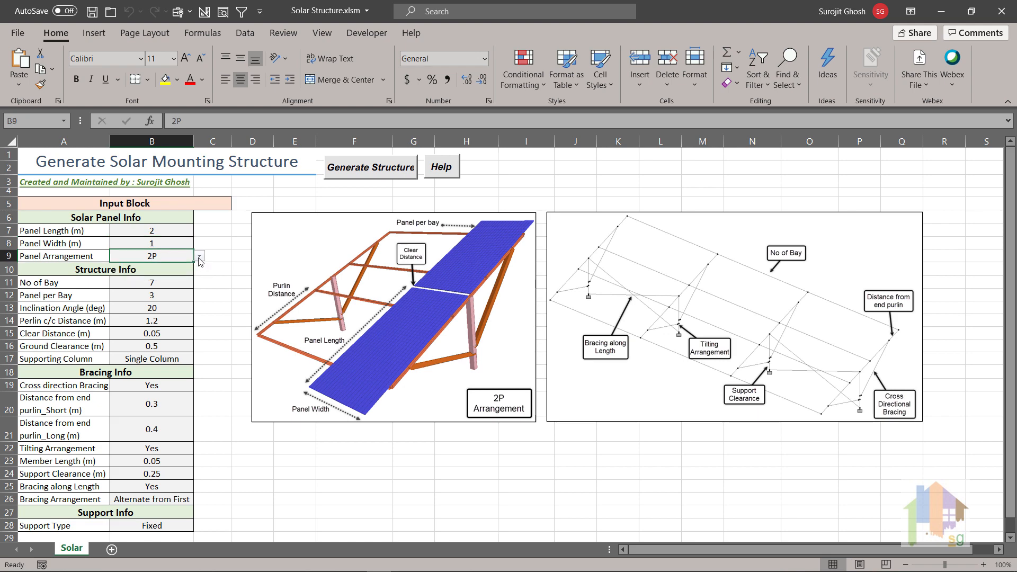
- Review the Structure Info inputs from the number of bays to ground clearance, and check the Supporting Column options
{"action": "left_click", "coordinate": [185, 286]}
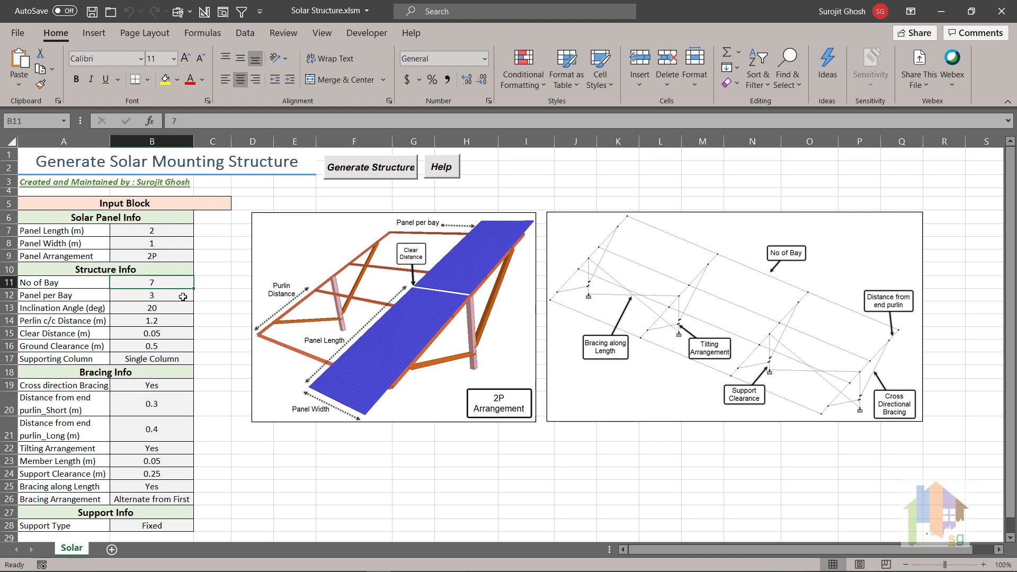
{"action": "left_click", "coordinate": [183, 297]}
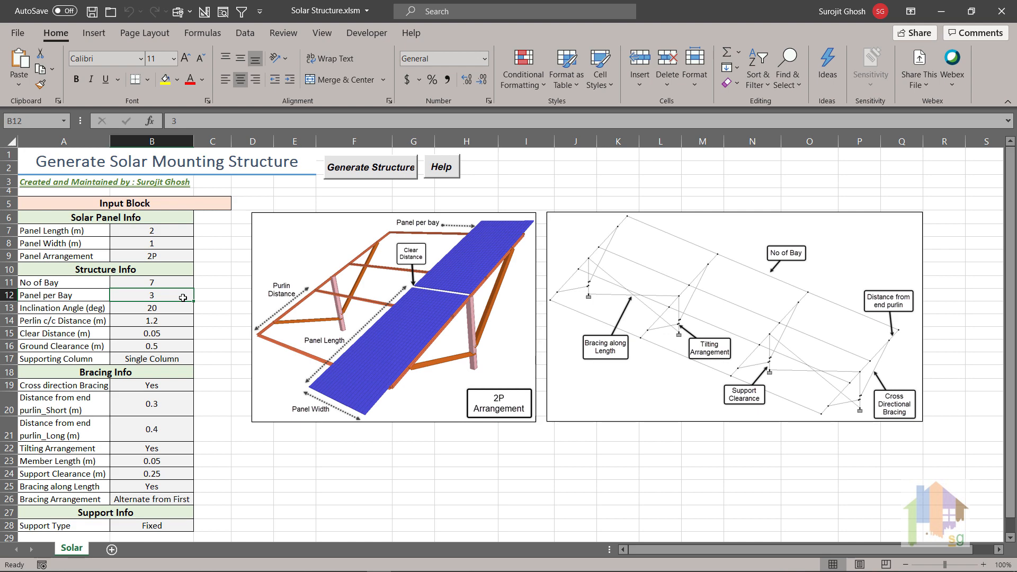
{"action": "left_click", "coordinate": [169, 309]}
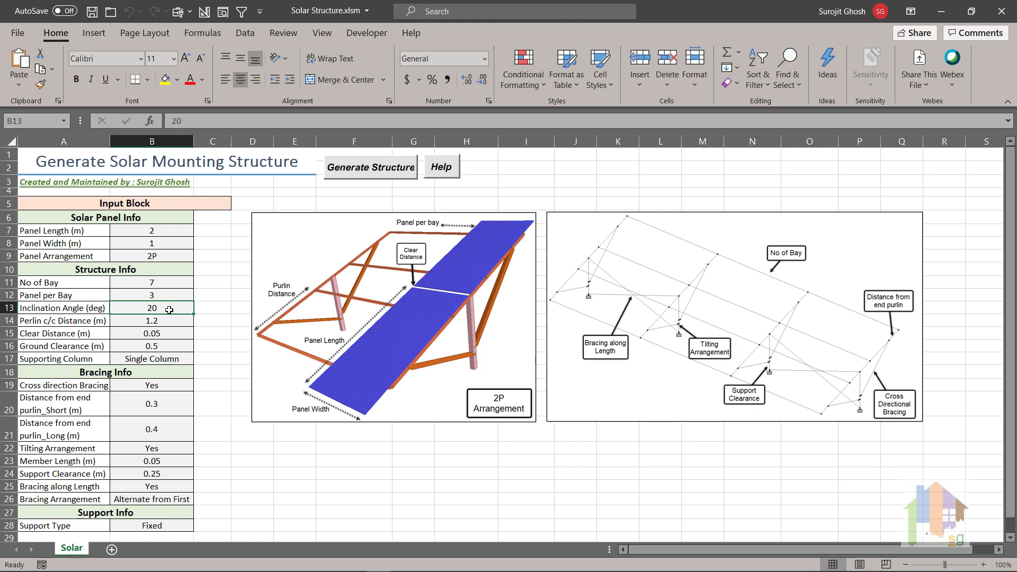
{"action": "left_click", "coordinate": [169, 319]}
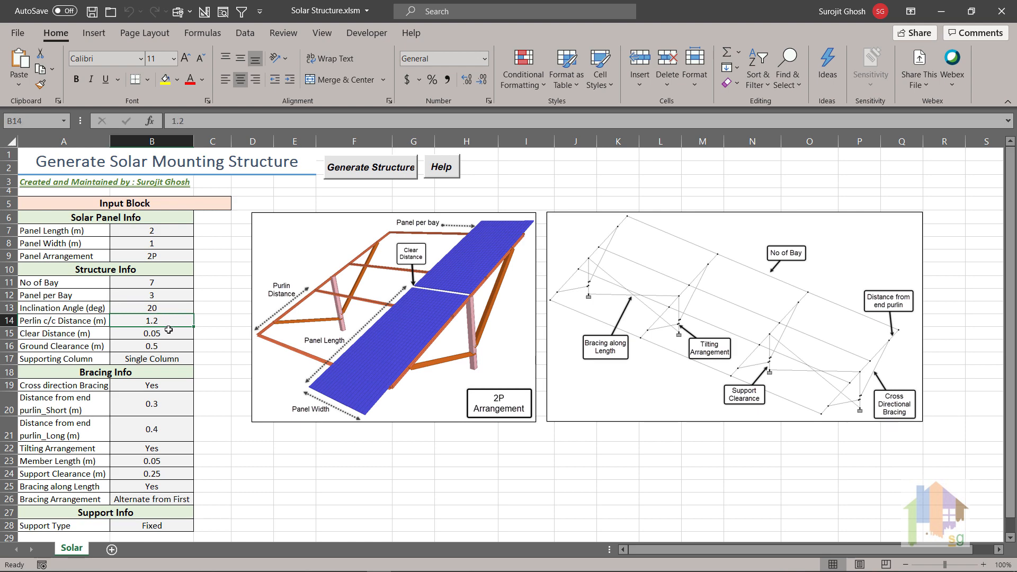
{"action": "left_click", "coordinate": [168, 346]}
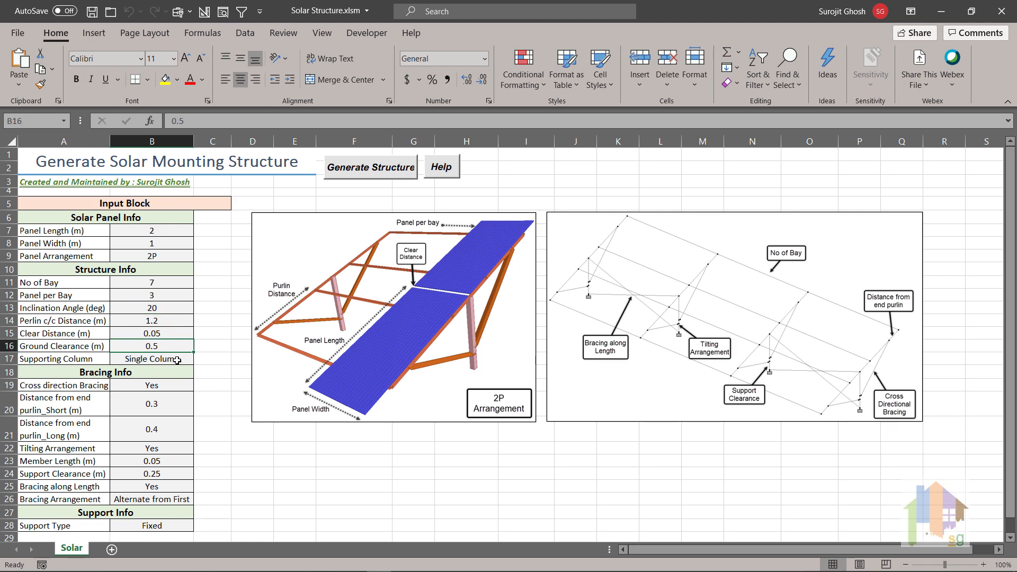
{"action": "left_click", "coordinate": [176, 359]}
{"action": "left_click", "coordinate": [200, 360]}
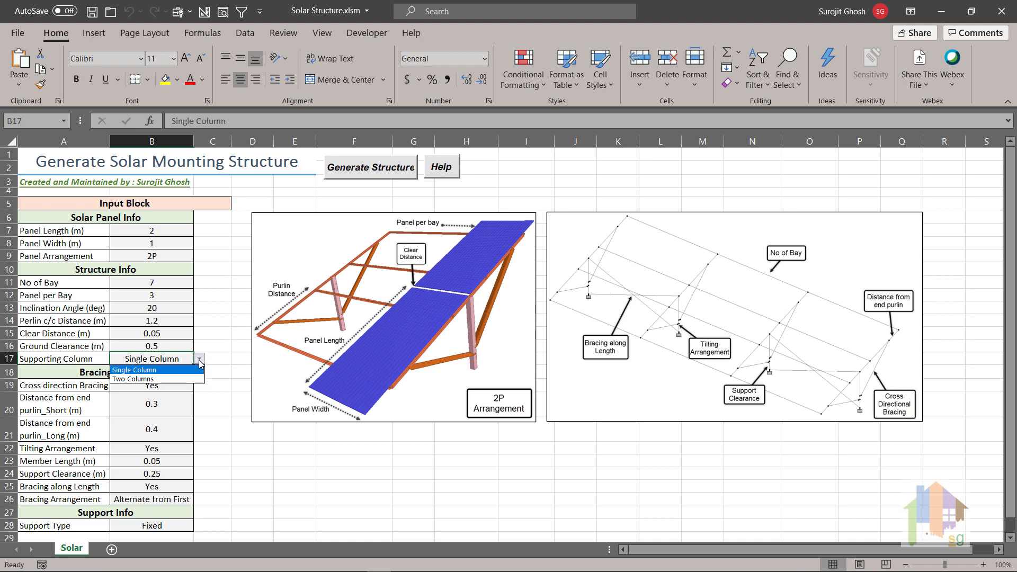
{"action": "left_click", "coordinate": [198, 361]}
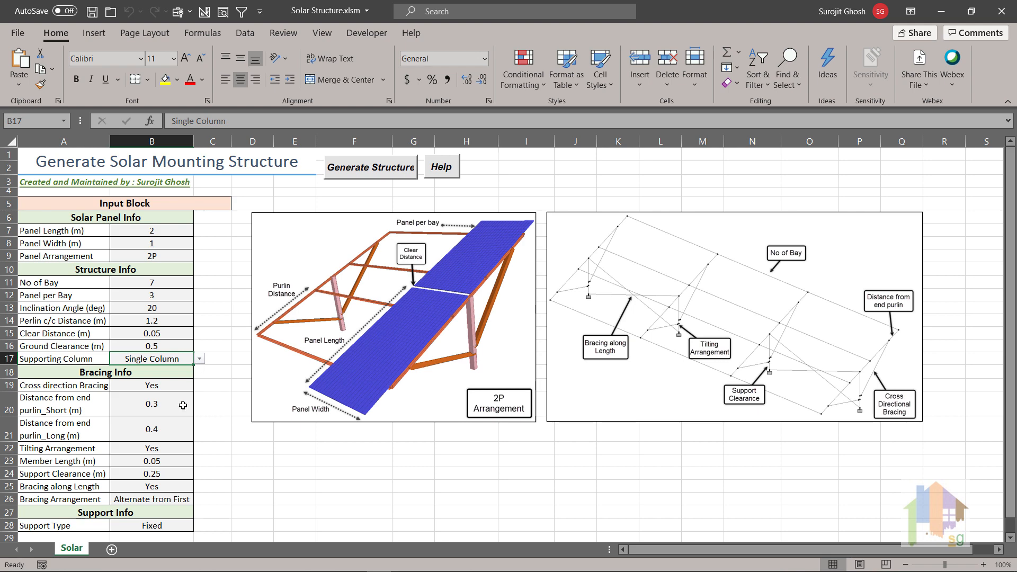
- Review the Bracing Info inputs, checking the available options for Tilting Arrangement and Bracing Arrangement
{"action": "left_click", "coordinate": [180, 387]}
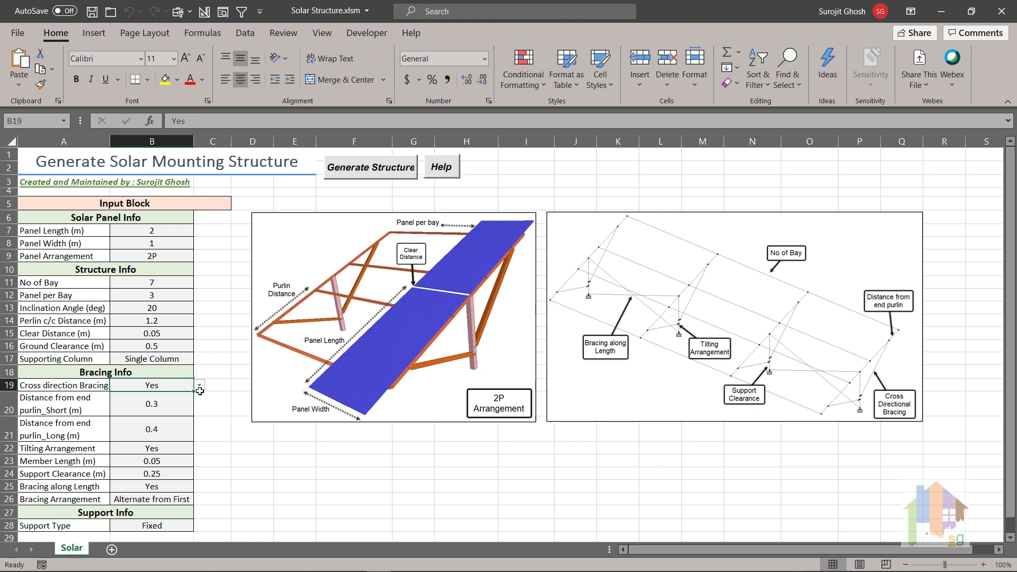
{"action": "left_click", "coordinate": [182, 485]}
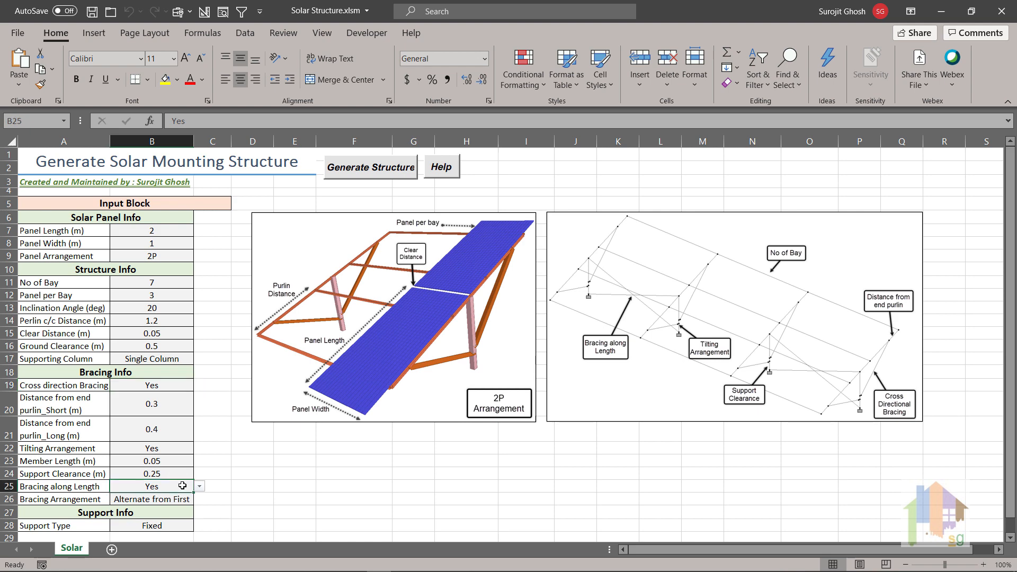
{"action": "left_click", "coordinate": [173, 406]}
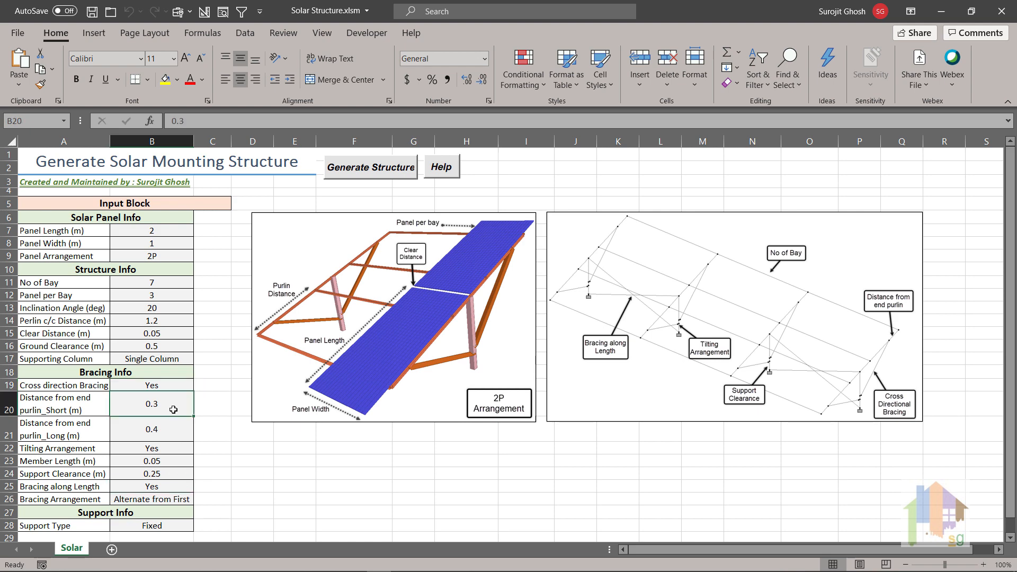
{"action": "left_click", "coordinate": [171, 448]}
{"action": "left_click", "coordinate": [200, 450]}
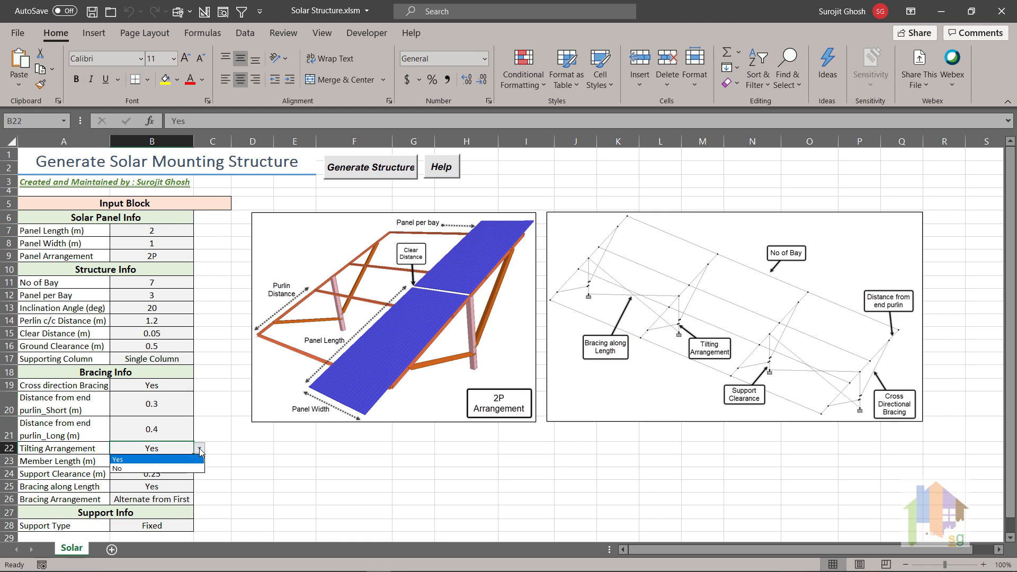
{"action": "left_click", "coordinate": [200, 450]}
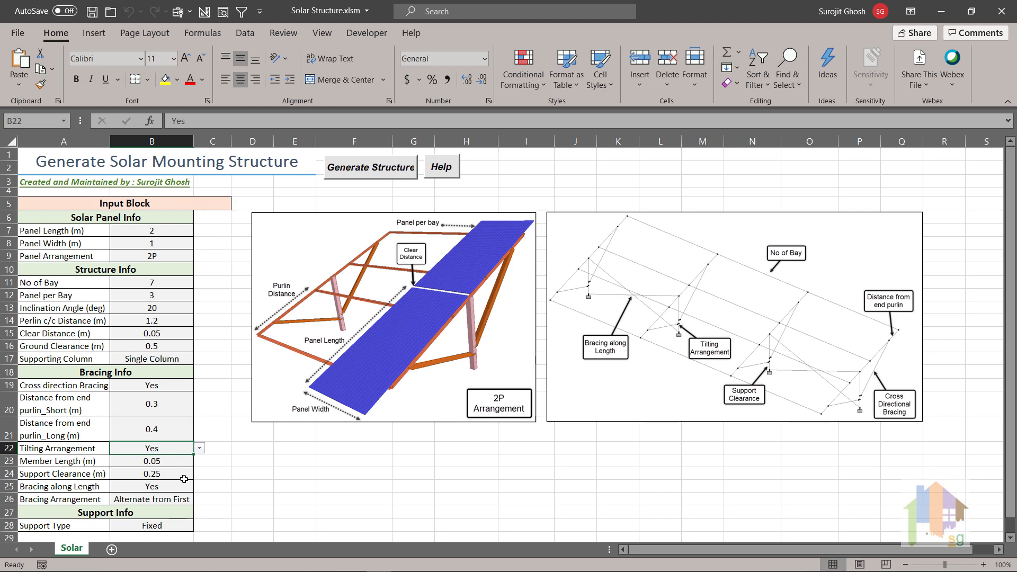
{"action": "left_click", "coordinate": [191, 499]}
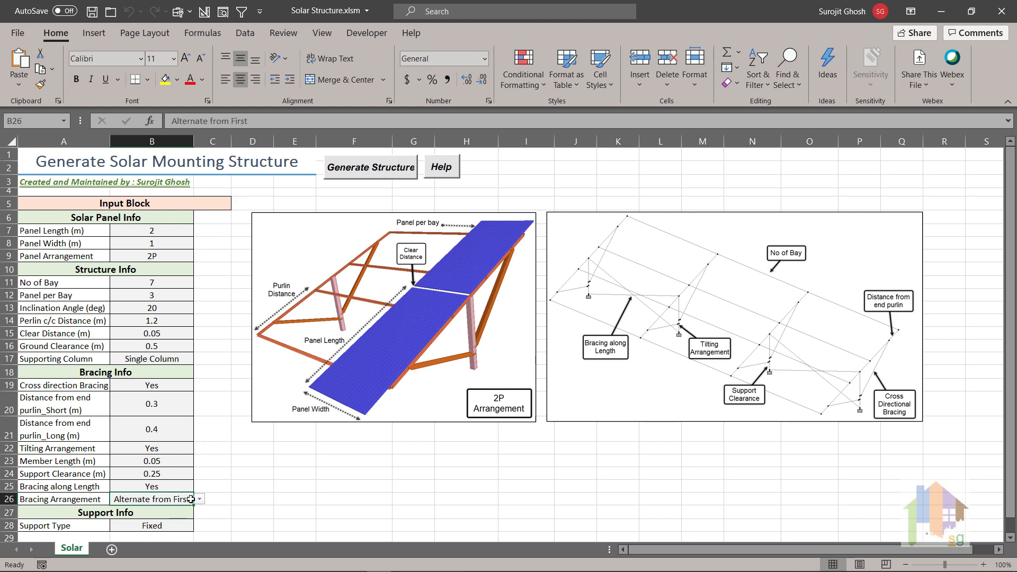
{"action": "left_click", "coordinate": [199, 499]}
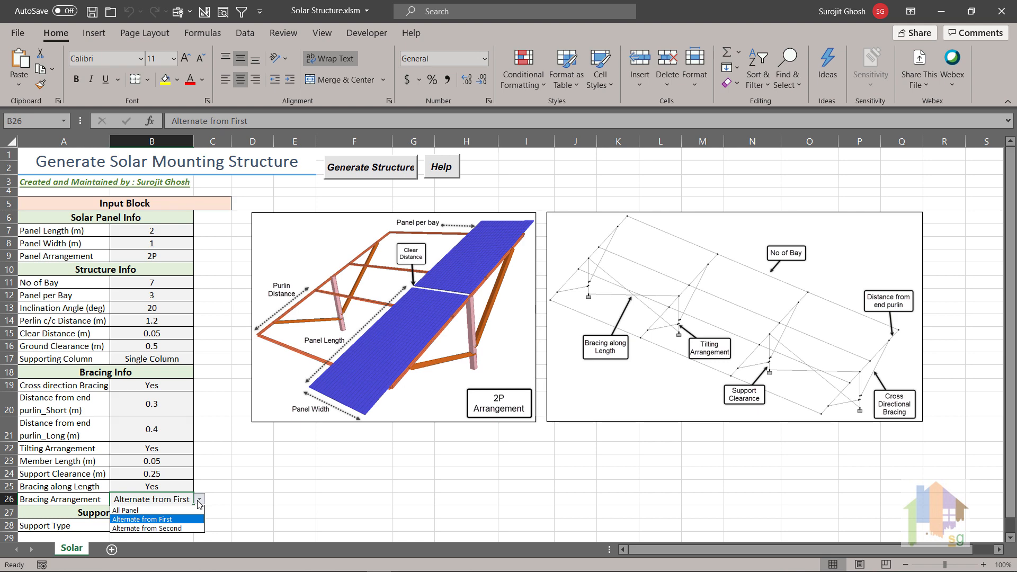
{"action": "left_click", "coordinate": [199, 501]}
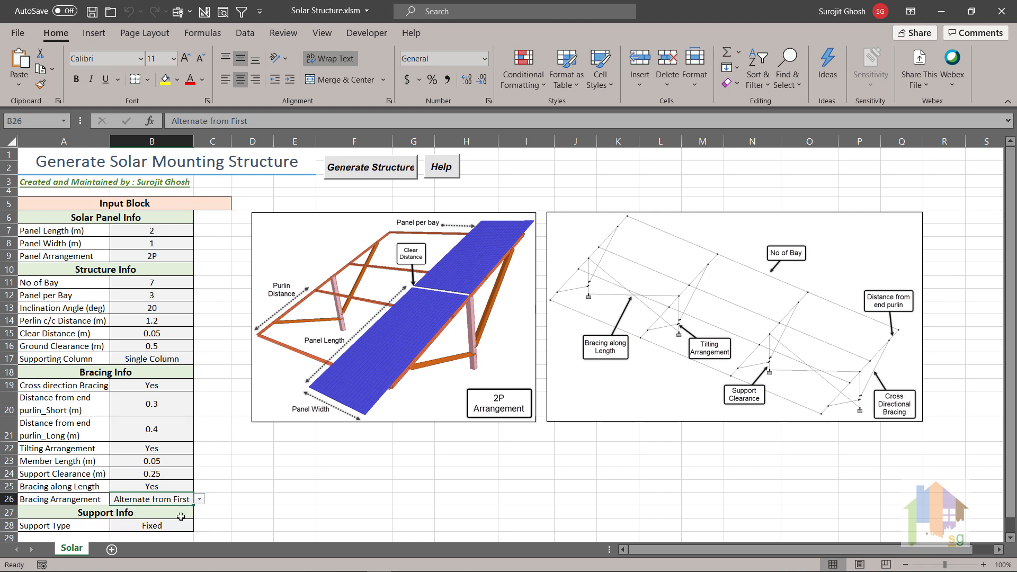
- Check the available Support Type options in the Support Info section without changing the selection
{"action": "left_click", "coordinate": [192, 526]}
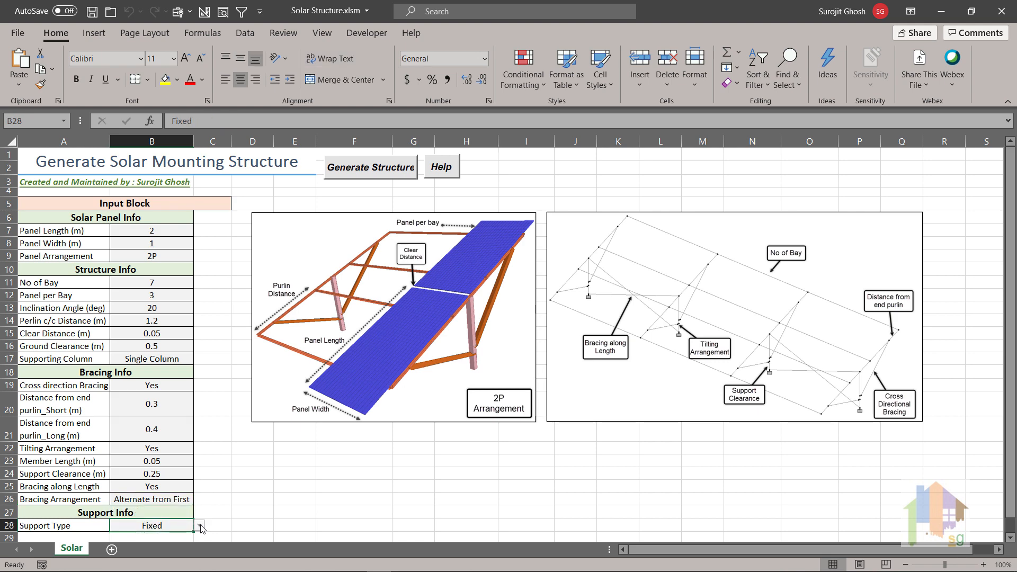
{"action": "left_click", "coordinate": [199, 526]}
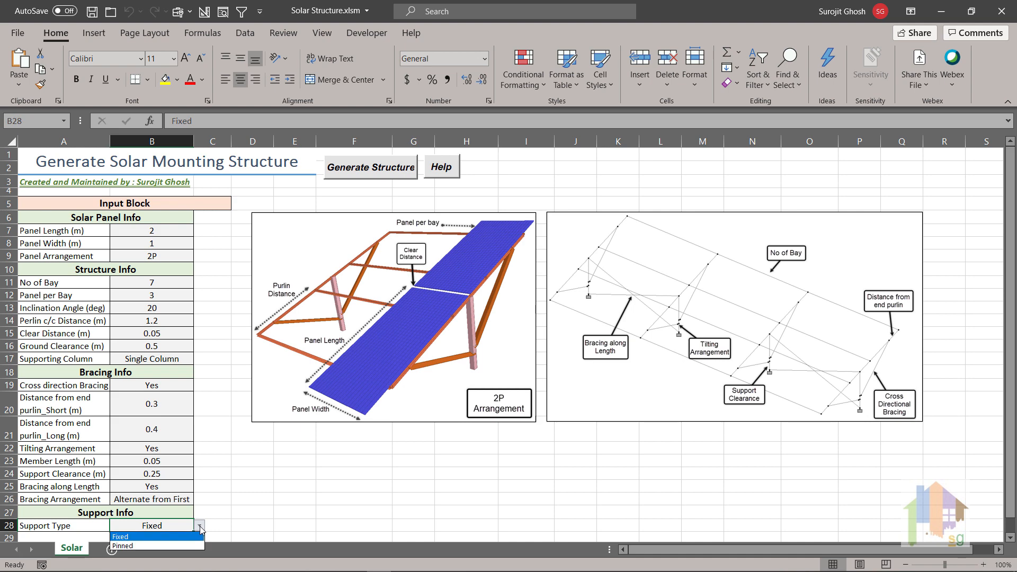
{"action": "left_click", "coordinate": [199, 527]}
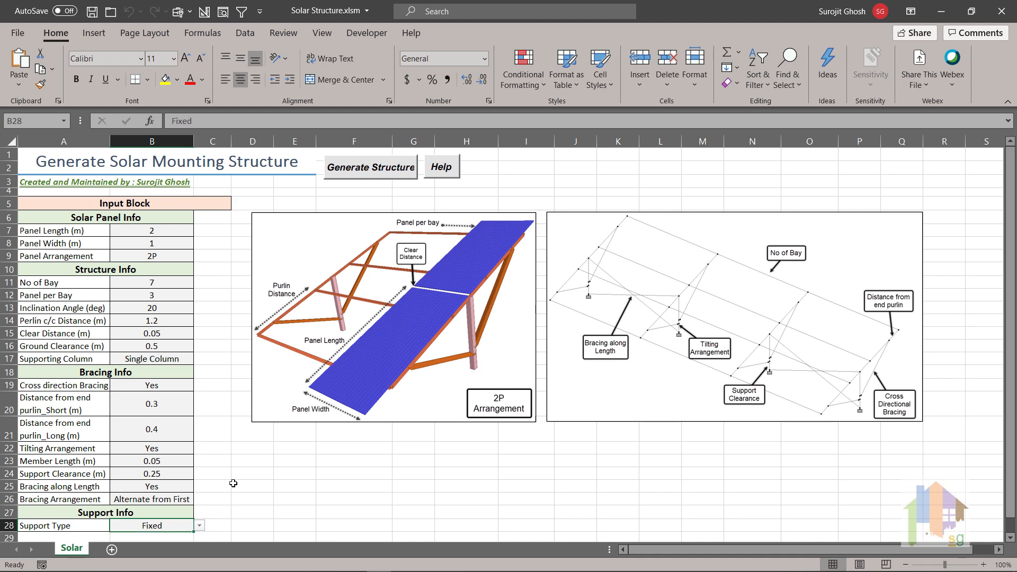
- Generate the solar mounting structure from the worksheet inputs in the Solar2p1_Suro model, acknowledge completion, and switch to STAAD.Pro
{"action": "left_click_drag", "start_coordinate": [280, 10], "coordinate": [718, 56]}
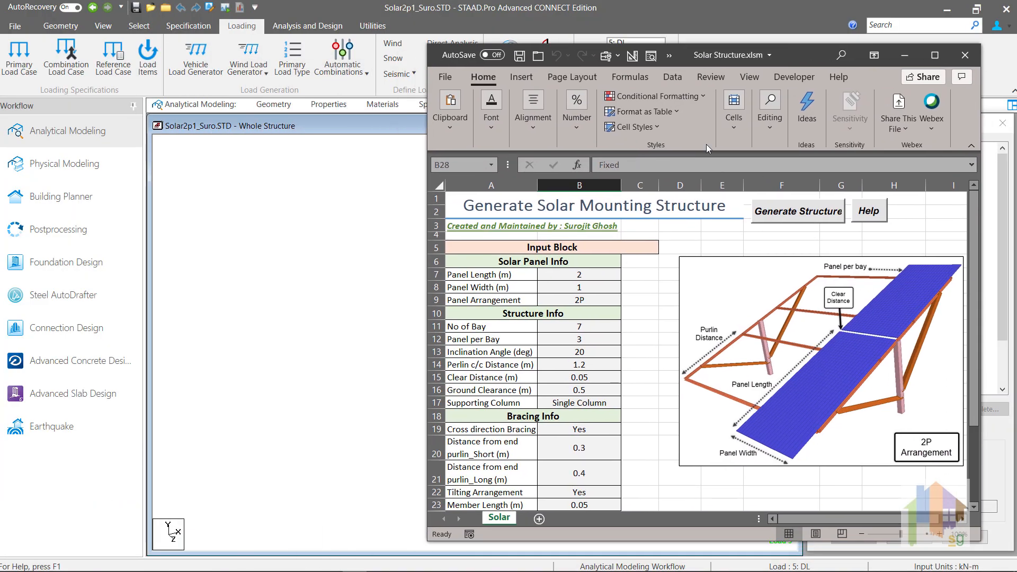
{"action": "left_click", "coordinate": [787, 212]}
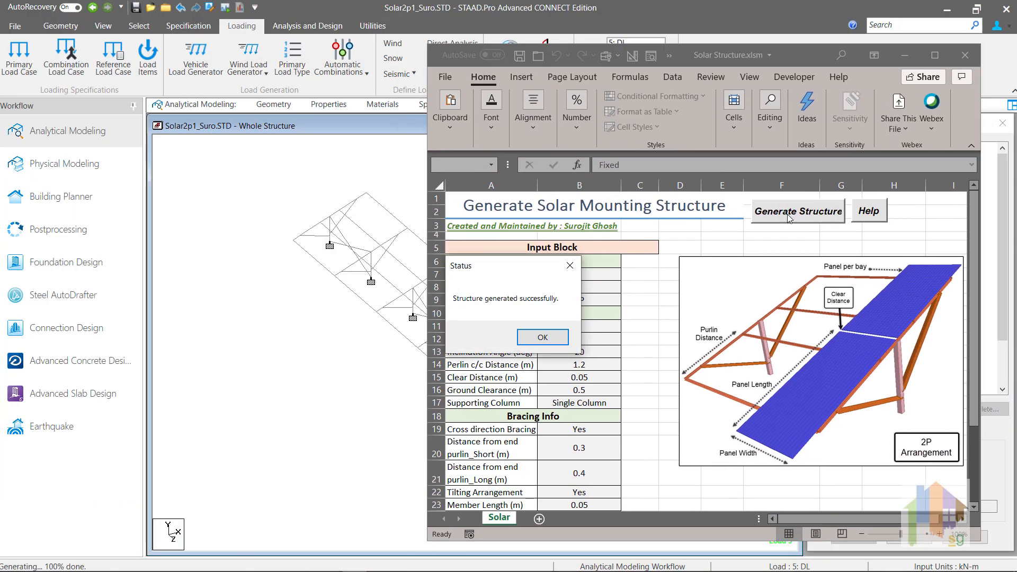
{"action": "left_click", "coordinate": [542, 337]}
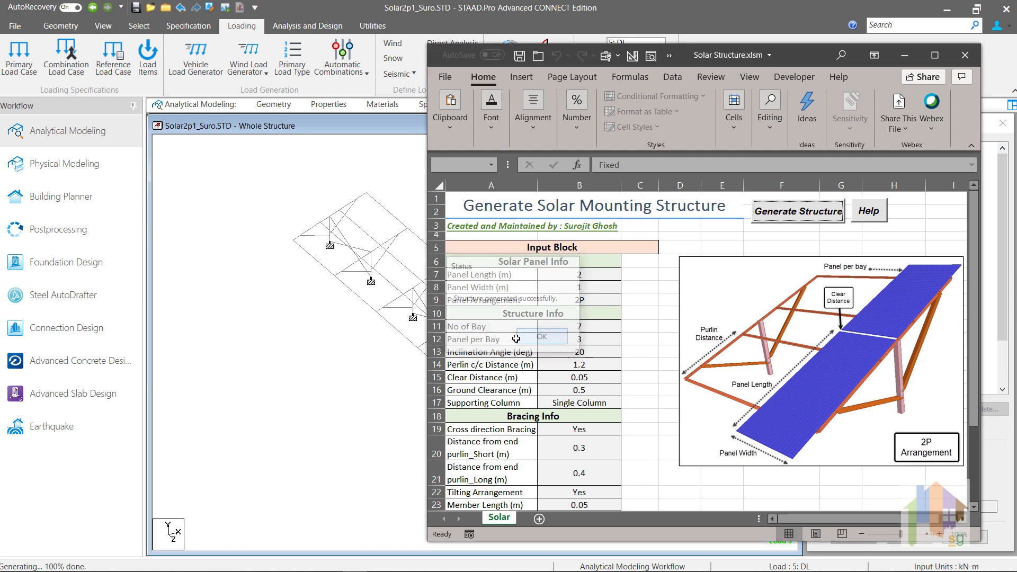
{"action": "left_click", "coordinate": [311, 367]}
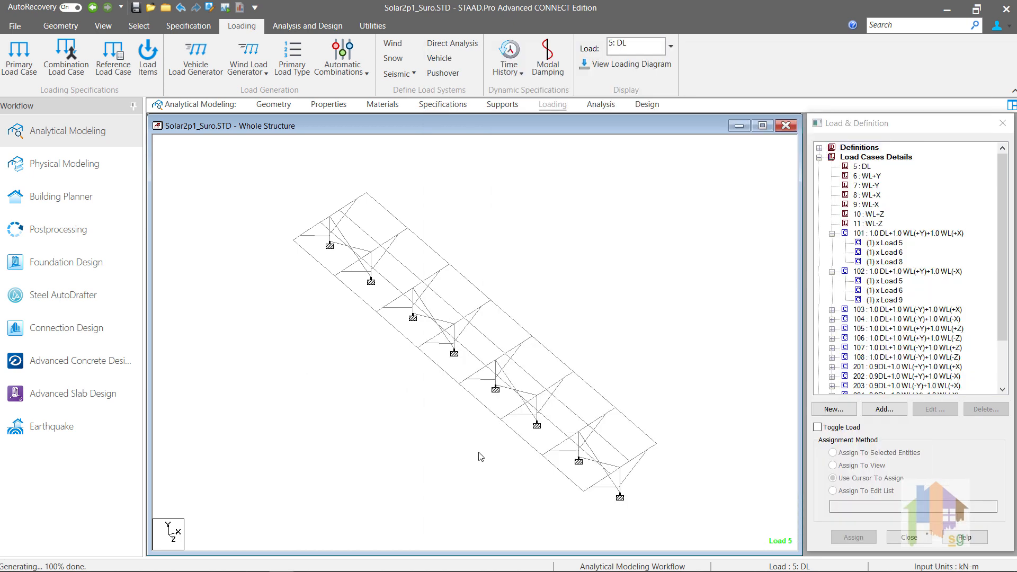
- Measure the node-to-node distances along the end frame's sloping member, covering the purlin spacings and the bracing offsets from both ends
{"action": "scroll", "coordinate": [277, 376], "scroll_direction": "up", "scroll_amount": 1}
{"action": "key", "text": "space"}
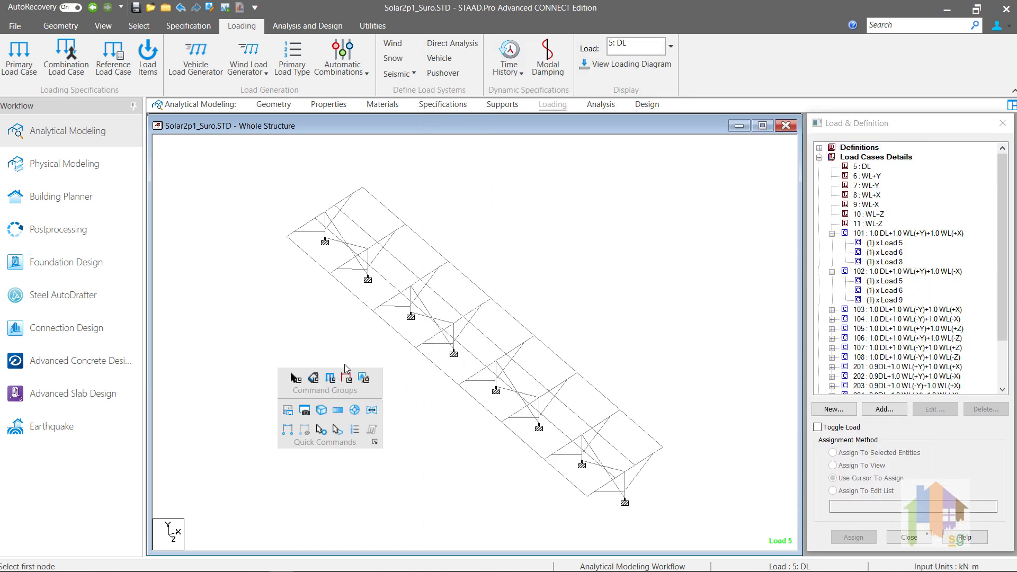
{"action": "left_click", "coordinate": [287, 429]}
{"action": "left_click", "coordinate": [587, 497]}
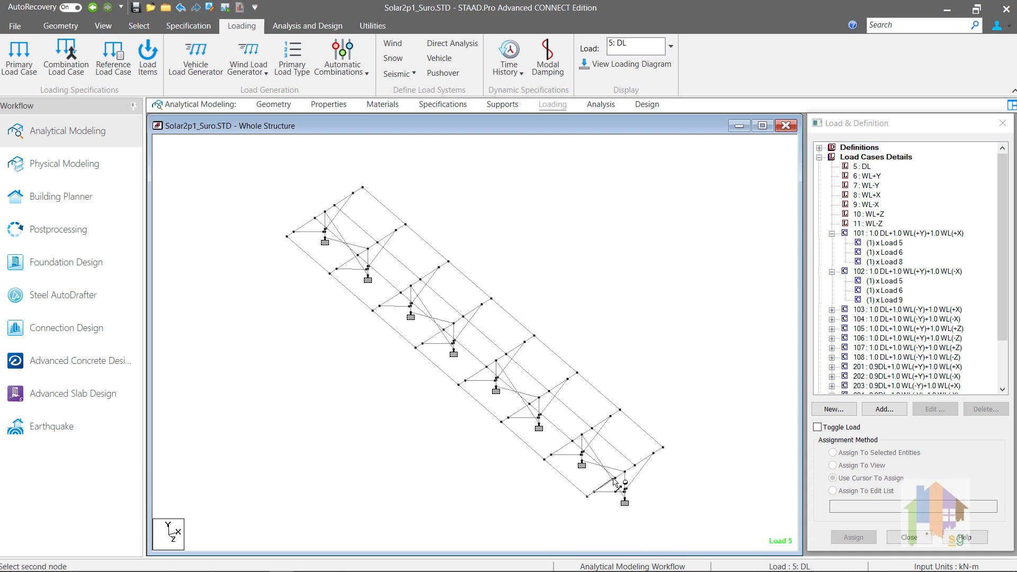
{"action": "left_click", "coordinate": [616, 479]}
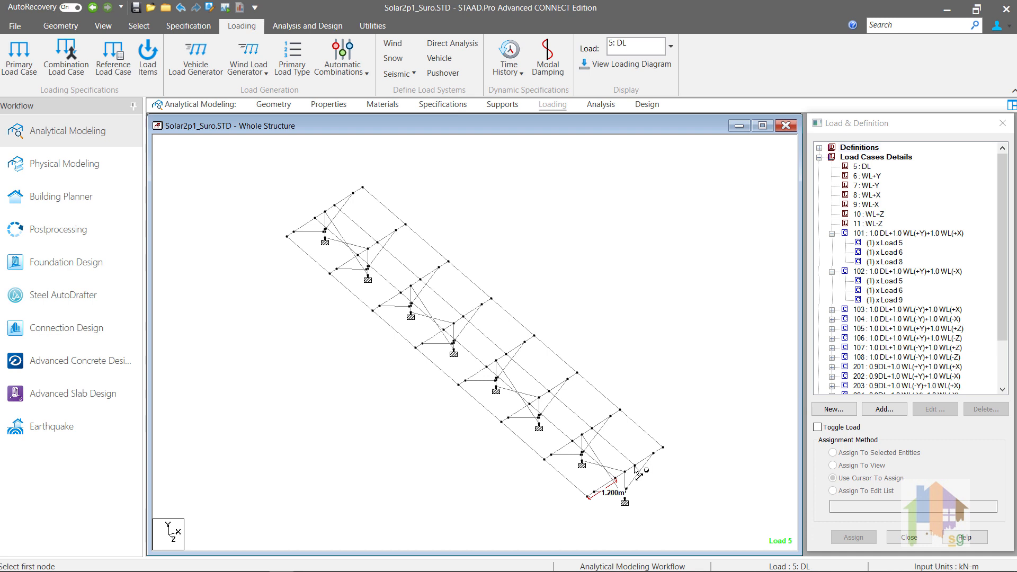
{"action": "left_click", "coordinate": [634, 466]}
{"action": "left_click", "coordinate": [661, 449]}
{"action": "left_click", "coordinate": [654, 454]}
{"action": "left_click", "coordinate": [662, 448]}
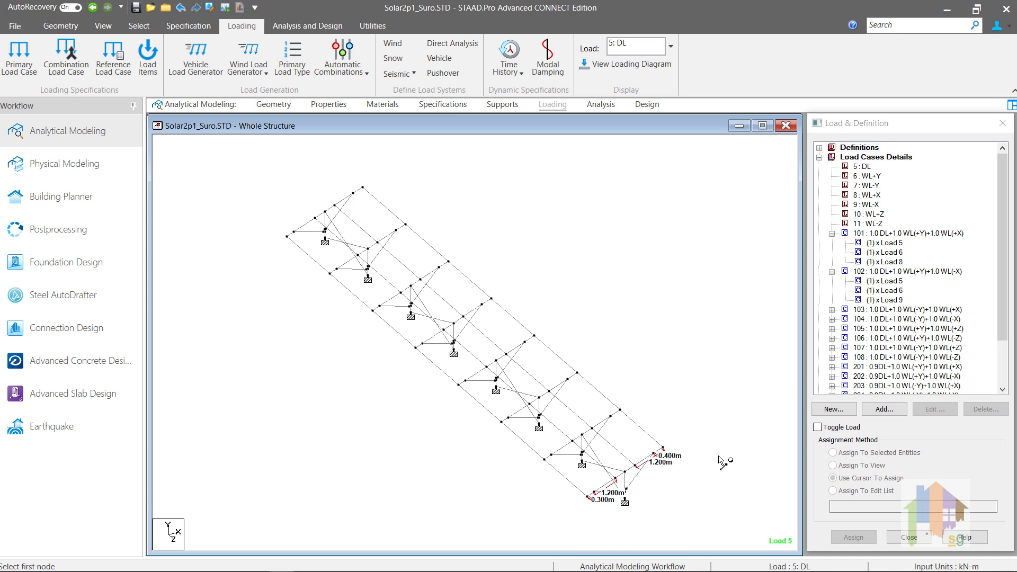
- View the whole structure in the X-Y elevation to examine the frame profile and its measured distances
{"action": "scroll", "coordinate": [665, 471], "scroll_direction": "up", "scroll_amount": 2}
{"action": "key", "text": "space"}
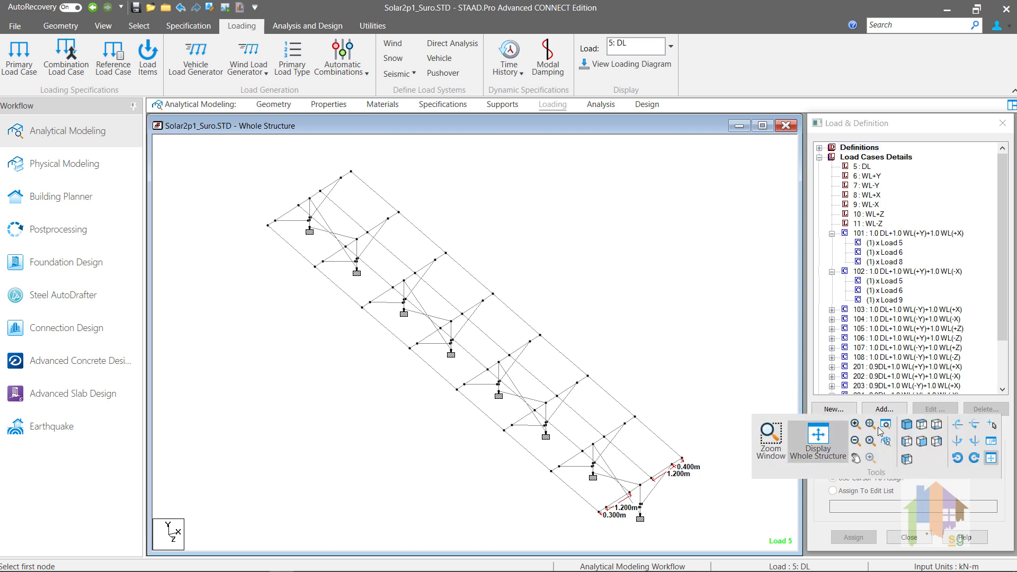
{"action": "left_click", "coordinate": [922, 442]}
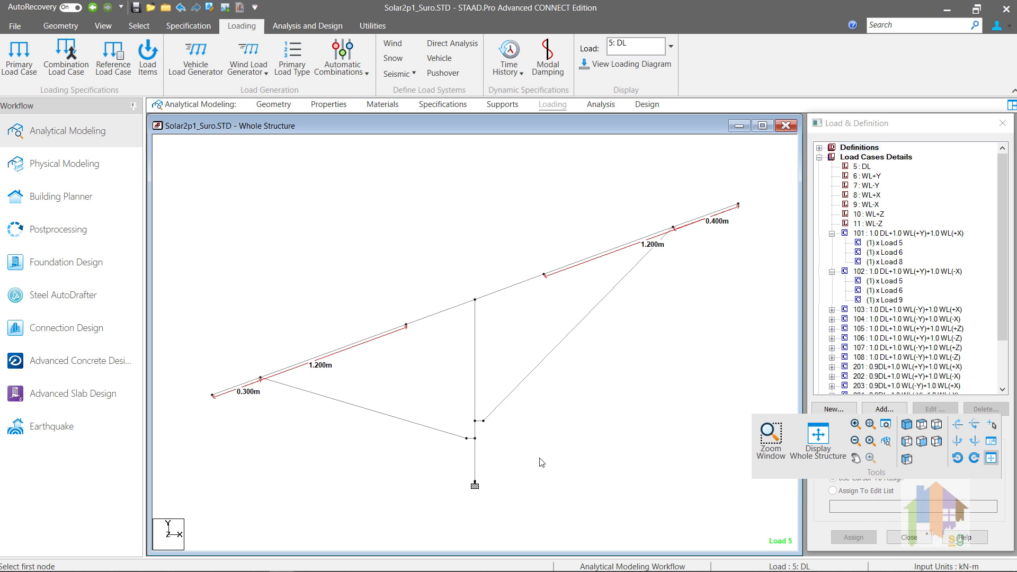
{"action": "left_click", "coordinate": [584, 432]}
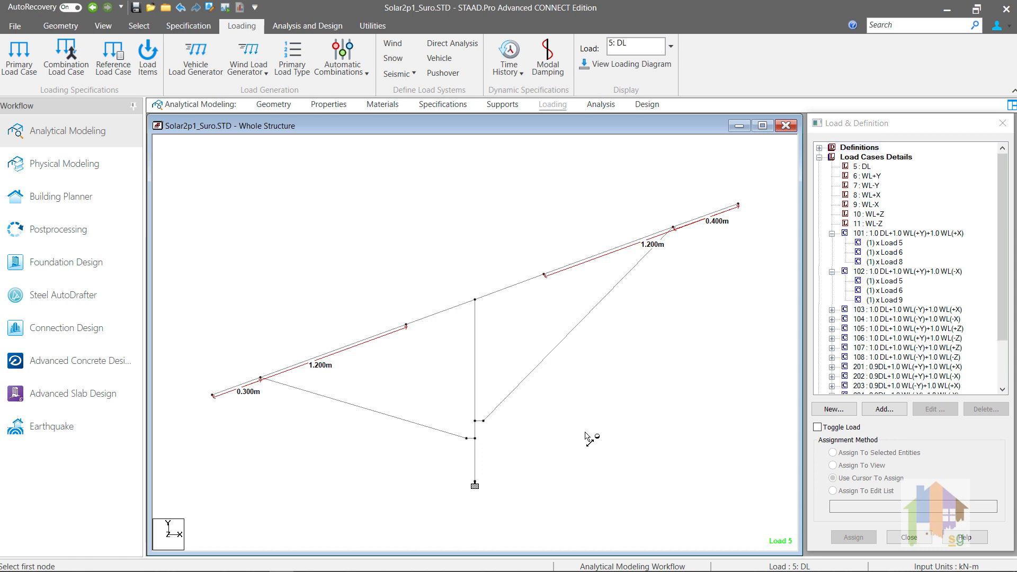
- Delete all nodes of the existing structure together with their connected members, confirming the deletion, so the model is empty
{"action": "left_click", "coordinate": [274, 105]}
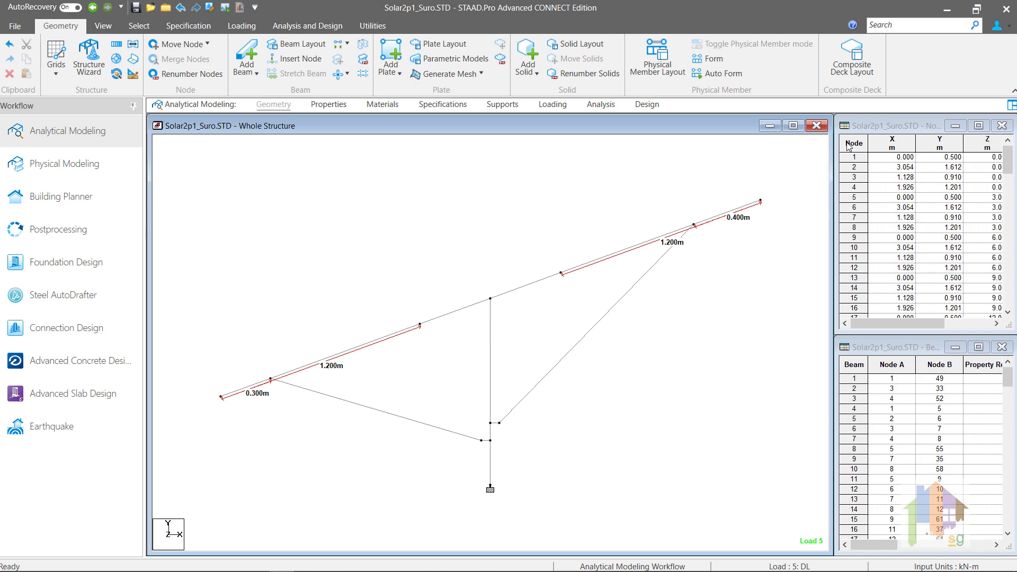
{"action": "left_click", "coordinate": [852, 146]}
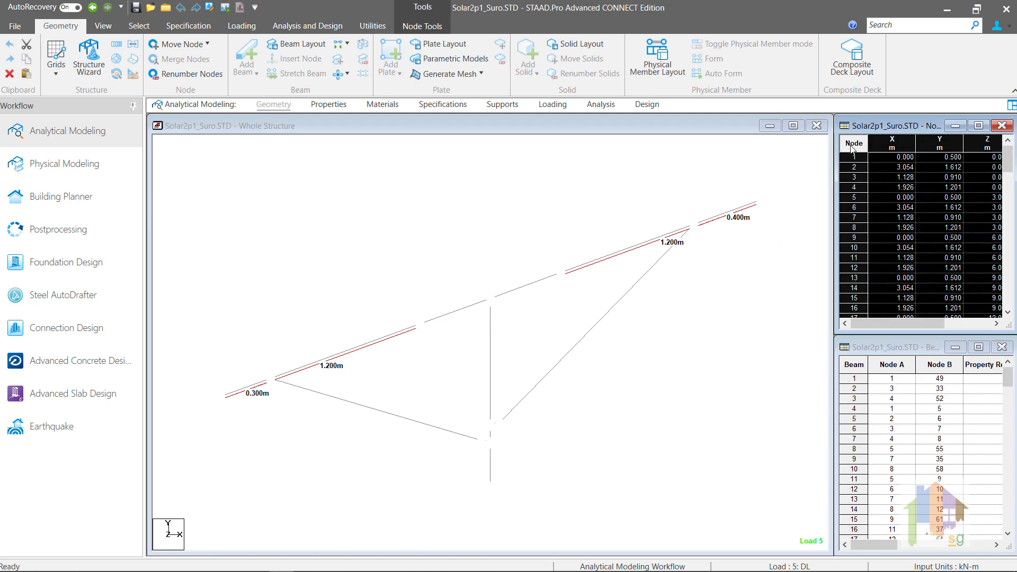
{"action": "key", "text": "Delete"}
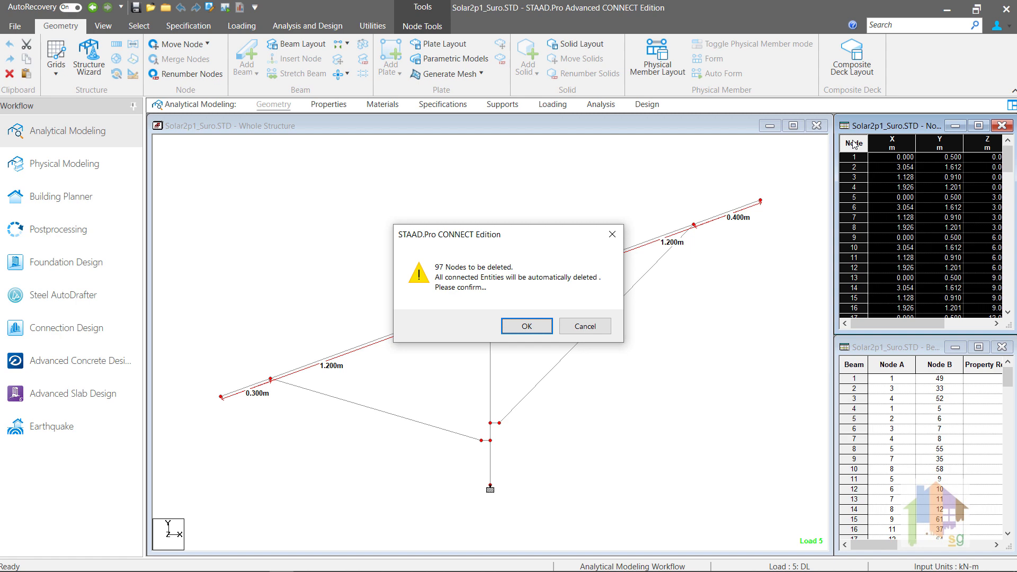
{"action": "key", "text": "Return"}
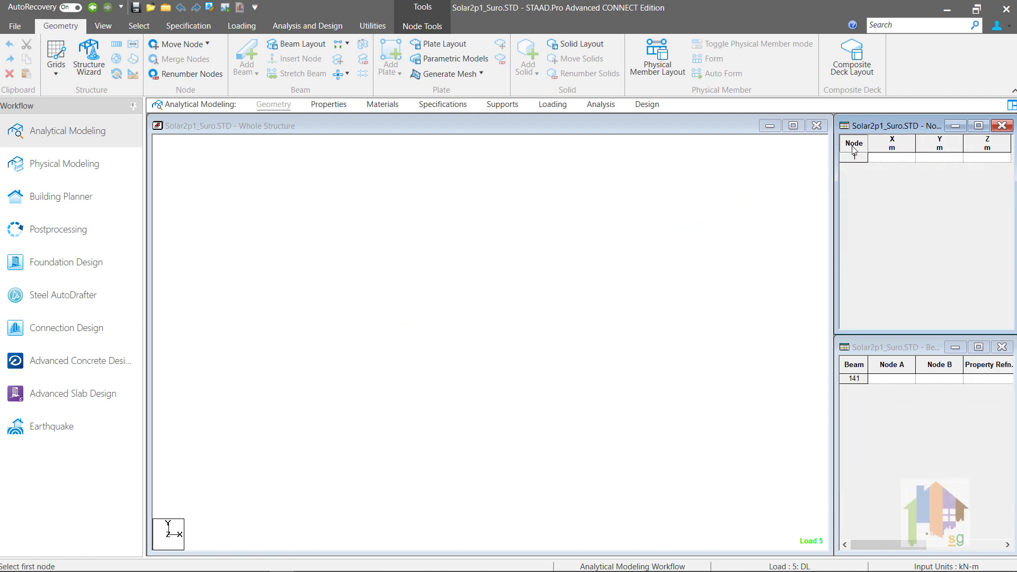
{"action": "left_click", "coordinate": [706, 293]}
- Switch to the Solar Structure.xlsm worksheet in Excel and set the Inclination Angle to 18 degrees and No of Bay to 6
{"action": "key", "text": "alt+Tab"}
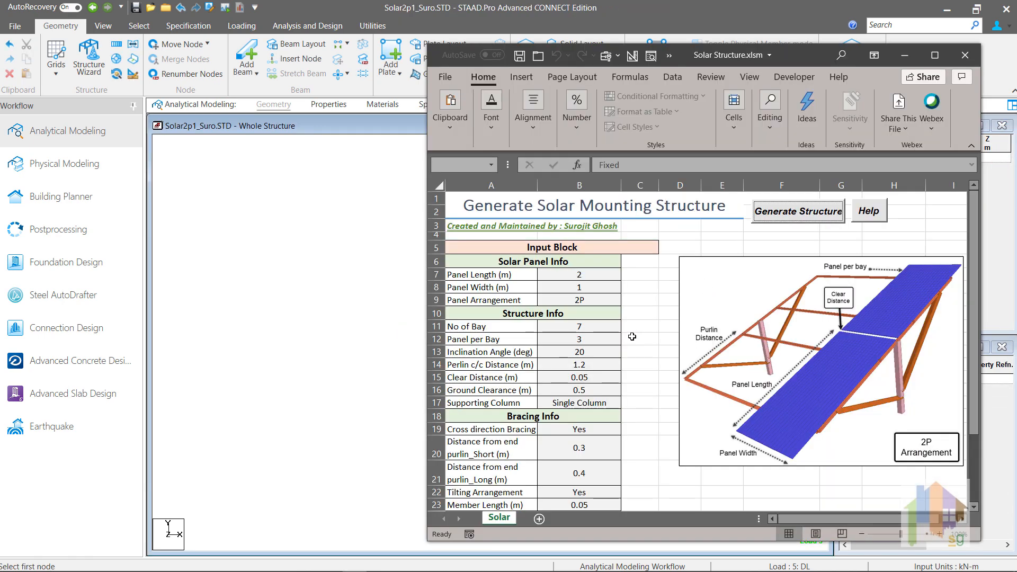
{"action": "left_click", "coordinate": [605, 351]}
{"action": "type", "text": "18"}
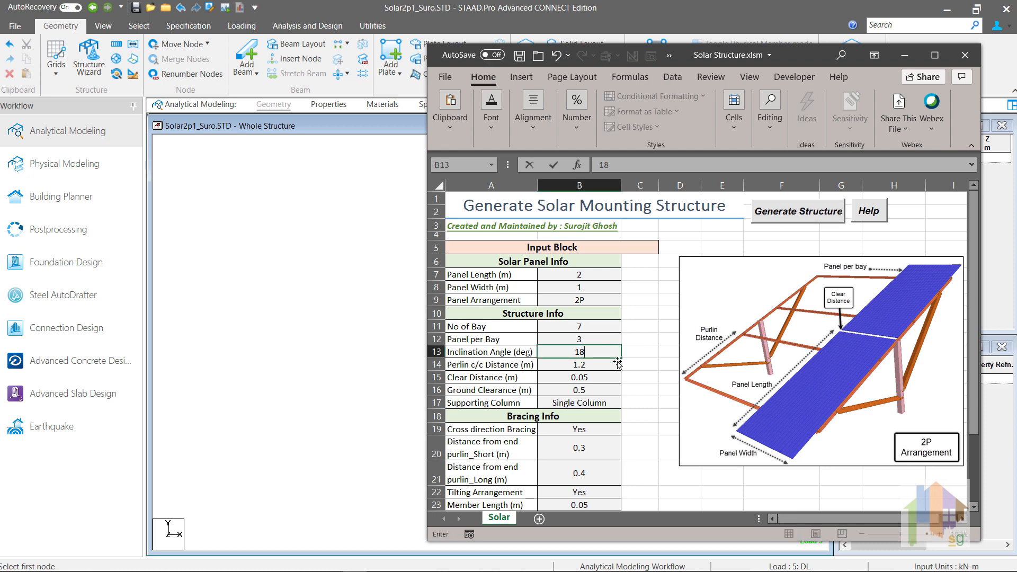
{"action": "left_click", "coordinate": [643, 374]}
{"action": "left_click", "coordinate": [602, 328]}
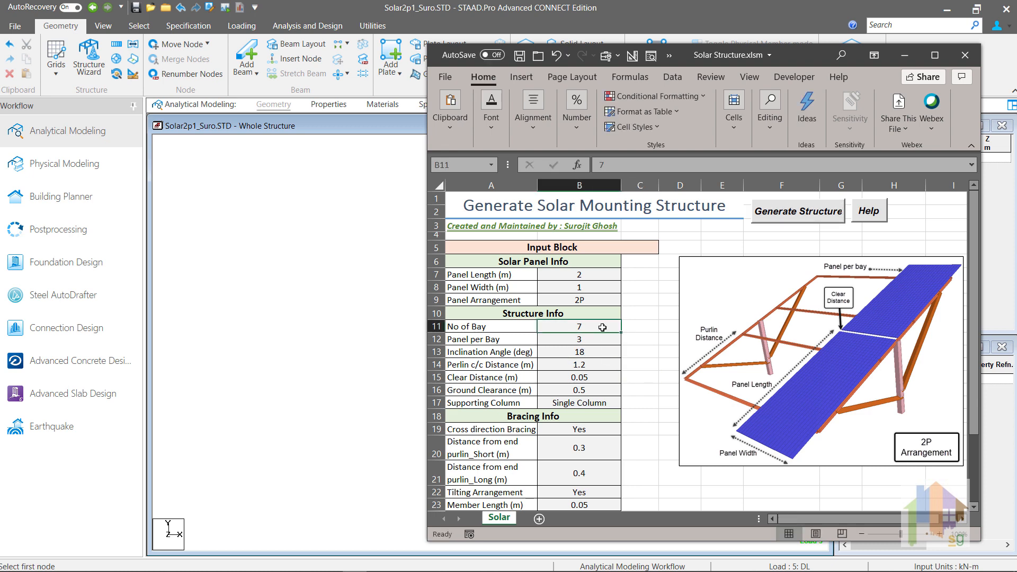
{"action": "type", "text": "6"}
{"action": "left_click", "coordinate": [653, 366]}
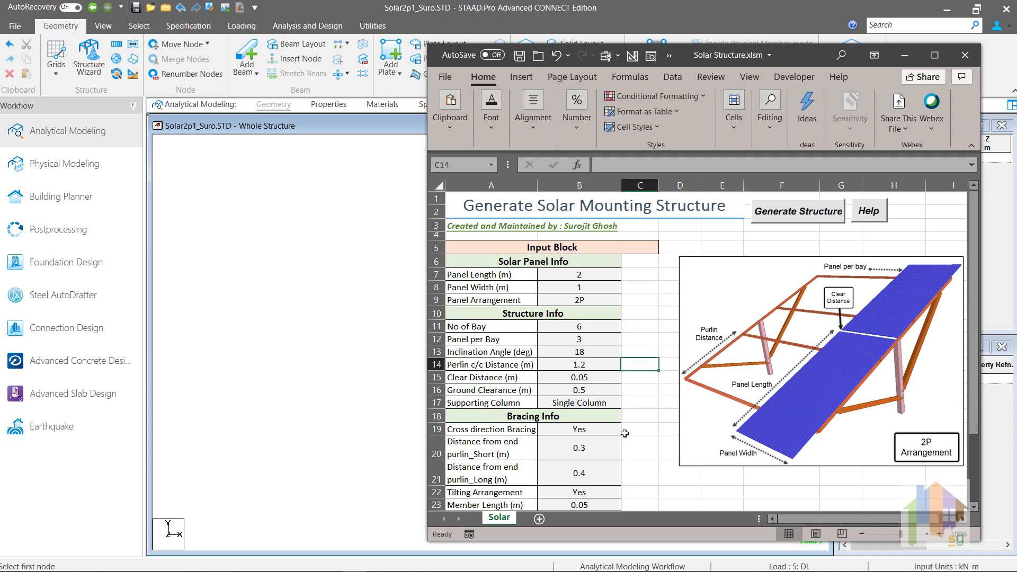
- Set Tilting Arrangement to No, generate the structure into the STAAD.Pro model, acknowledge completion, and switch to STAAD.Pro
{"action": "left_click", "coordinate": [614, 492]}
{"action": "left_click", "coordinate": [627, 492]}
{"action": "left_click", "coordinate": [601, 509]}
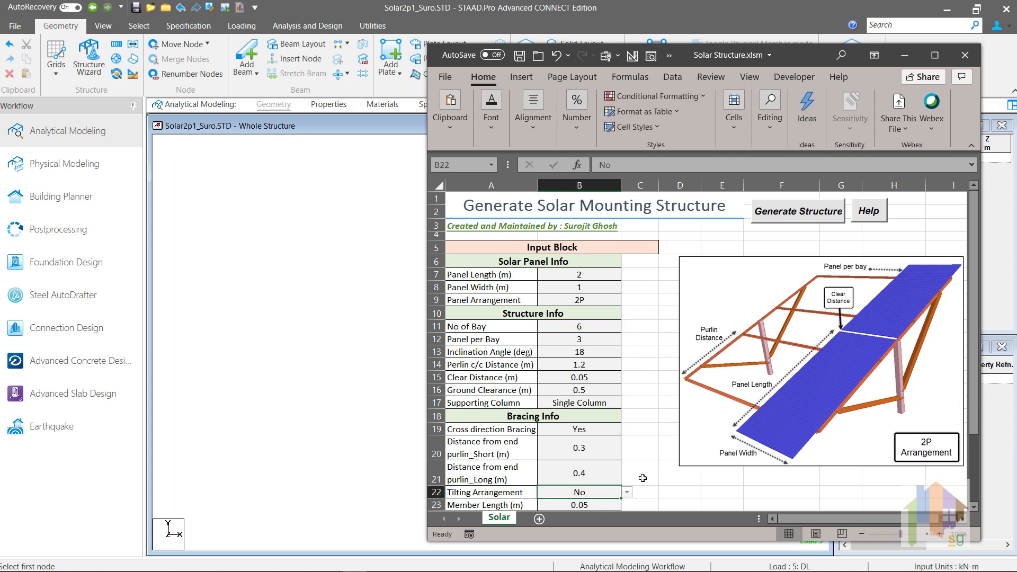
{"action": "left_click", "coordinate": [794, 217]}
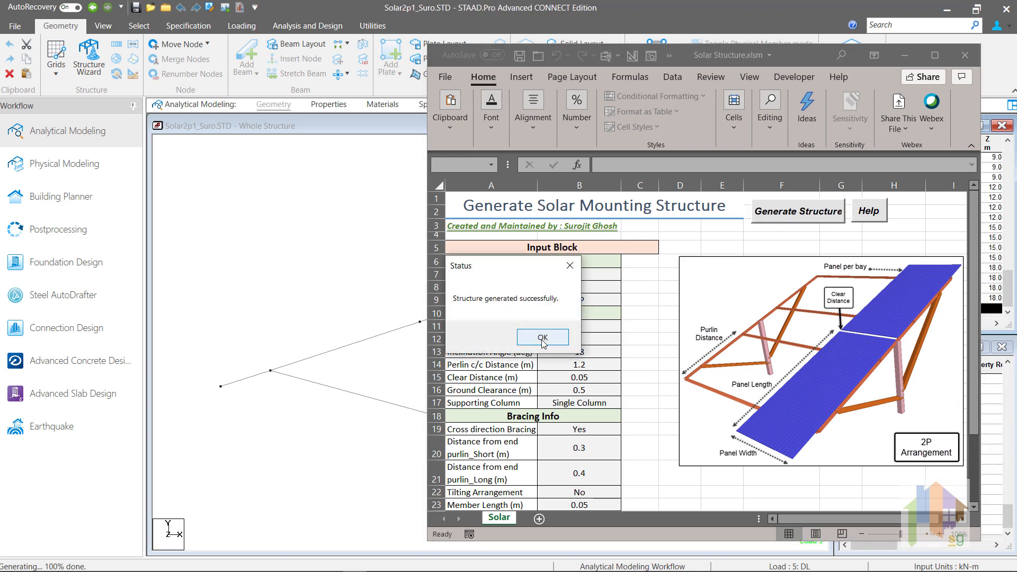
{"action": "left_click", "coordinate": [542, 337]}
{"action": "left_click", "coordinate": [295, 286]}
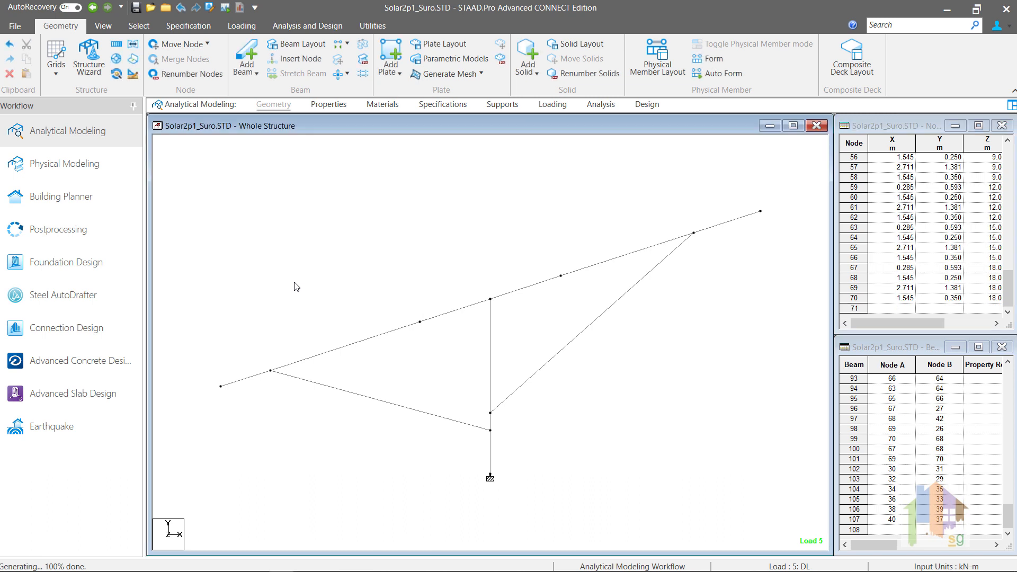
- View the generated six-bay structure isometrically to examine its frames, purlins and bracing
{"action": "right_click", "coordinate": [295, 284]}
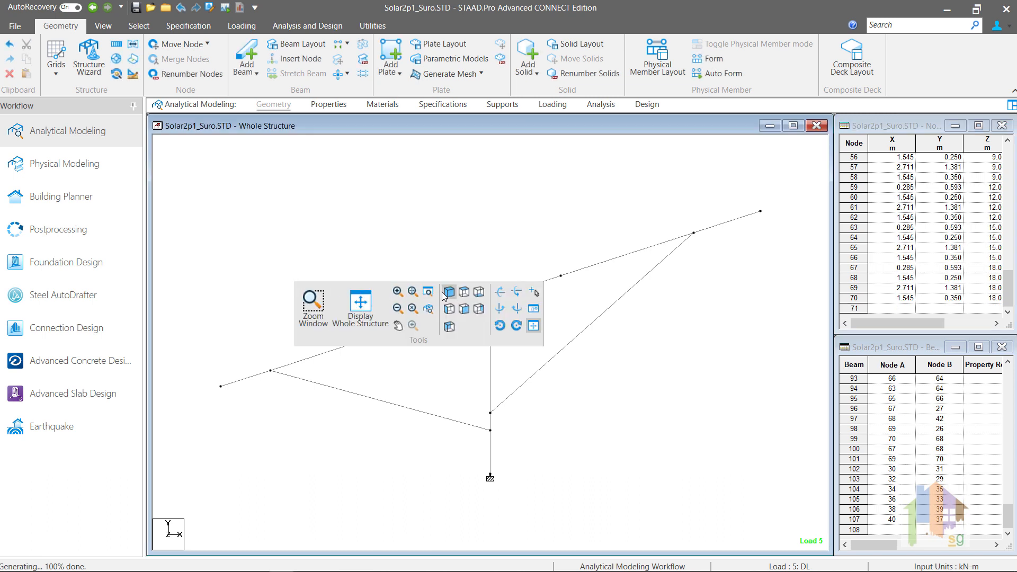
{"action": "left_click", "coordinate": [449, 292]}
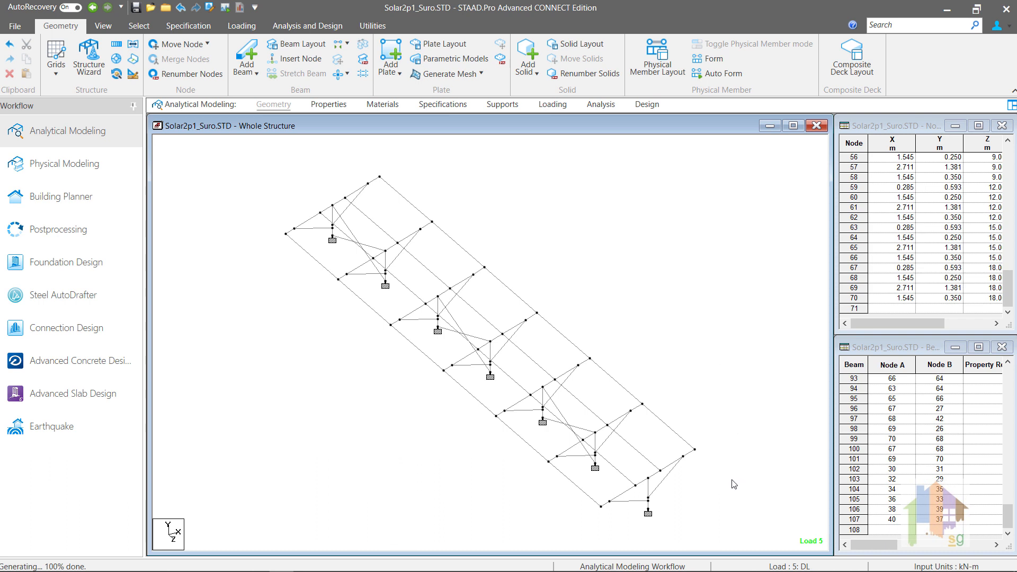
{"action": "scroll", "coordinate": [677, 517], "scroll_direction": "up", "scroll_amount": 1}
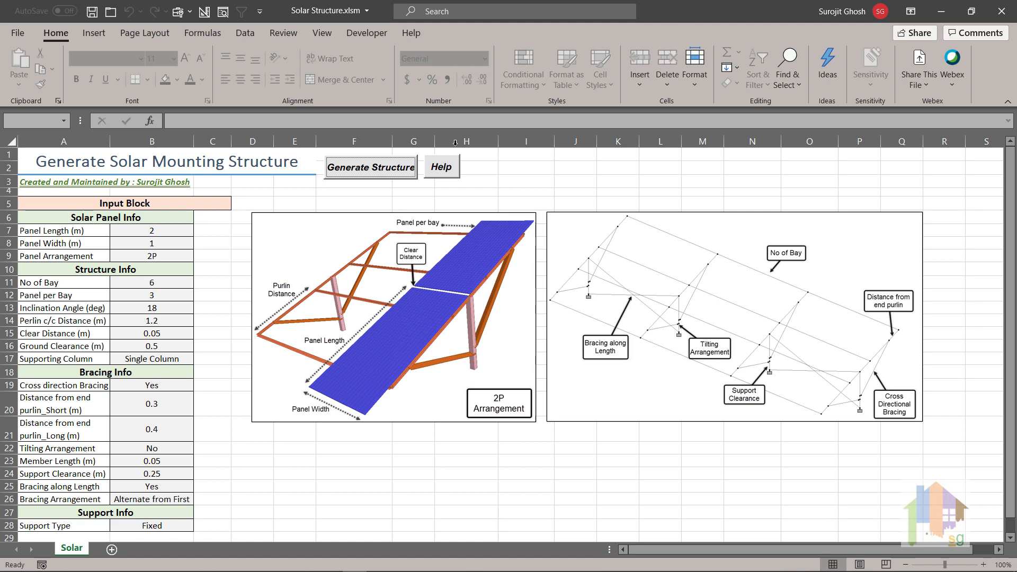
- Open the VBA code behind the Solar sheet's structure generator and review its declarations, cell inputs and OpenSTAAD commands
{"action": "left_click", "coordinate": [261, 476]}
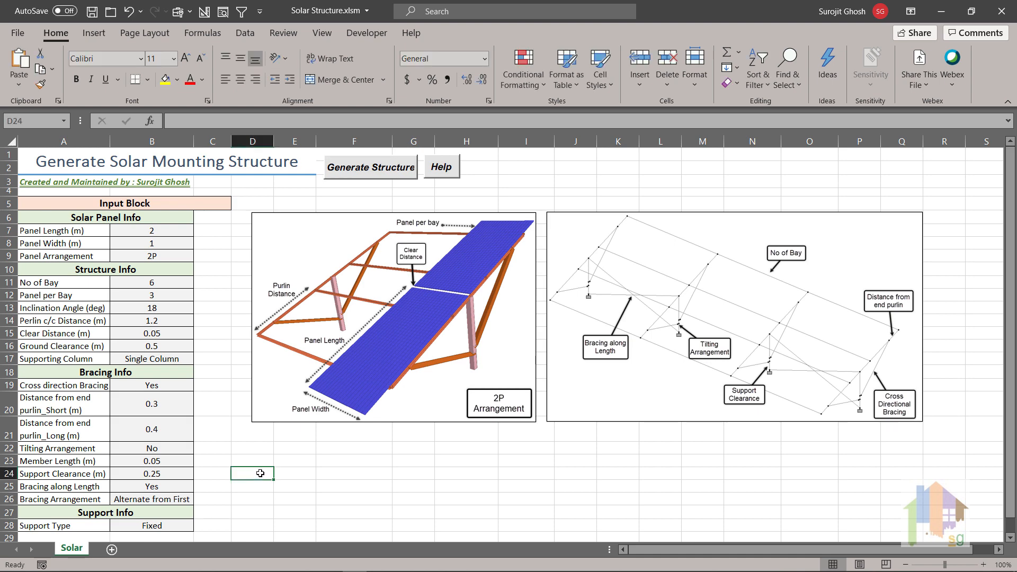
{"action": "left_click", "coordinate": [223, 11]}
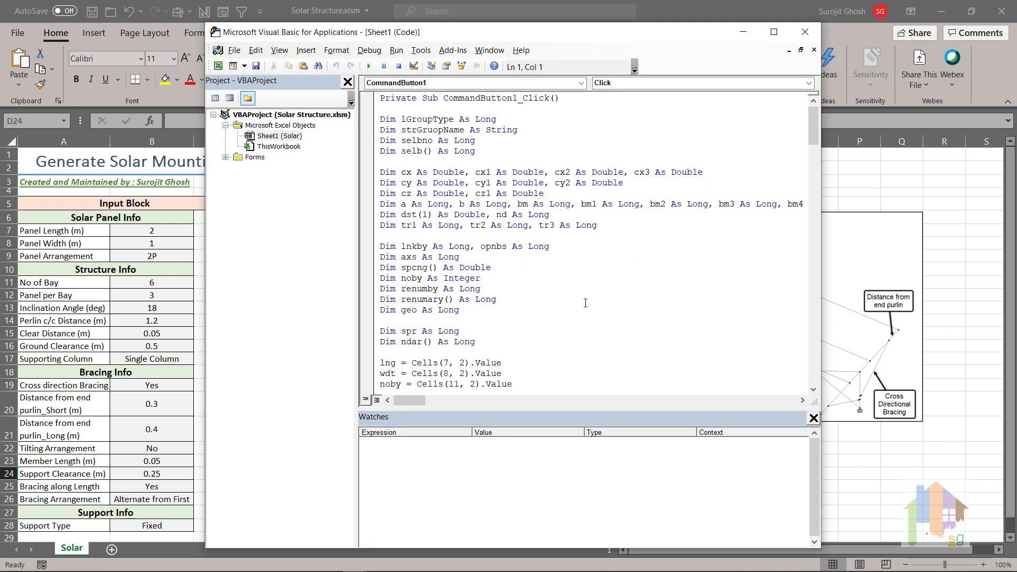
{"action": "scroll", "coordinate": [585, 303], "scroll_direction": "down", "scroll_amount": 4}
{"action": "scroll", "coordinate": [585, 303], "scroll_direction": "down", "scroll_amount": 3}
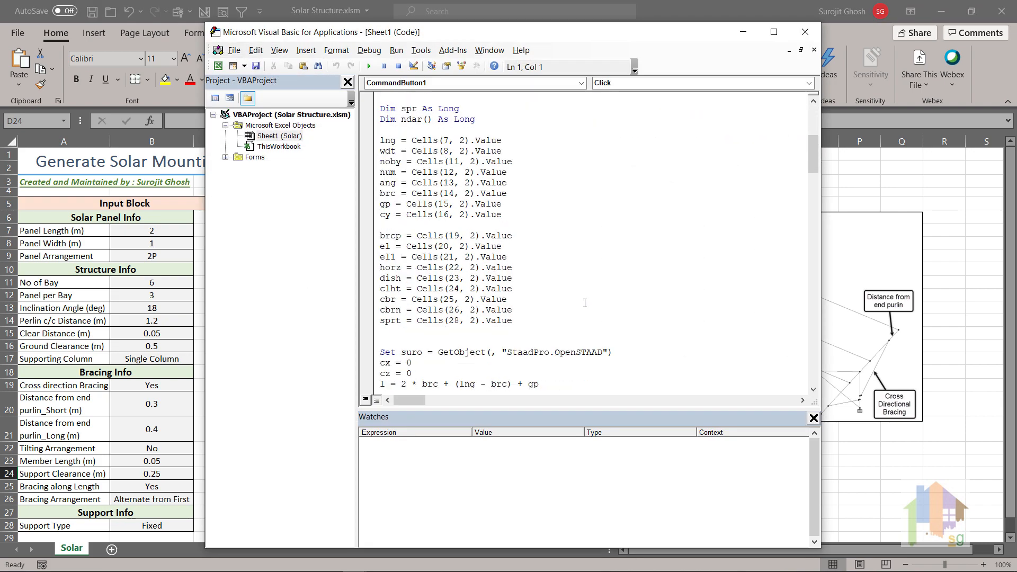
{"action": "scroll", "coordinate": [585, 303], "scroll_direction": "down", "scroll_amount": 9}
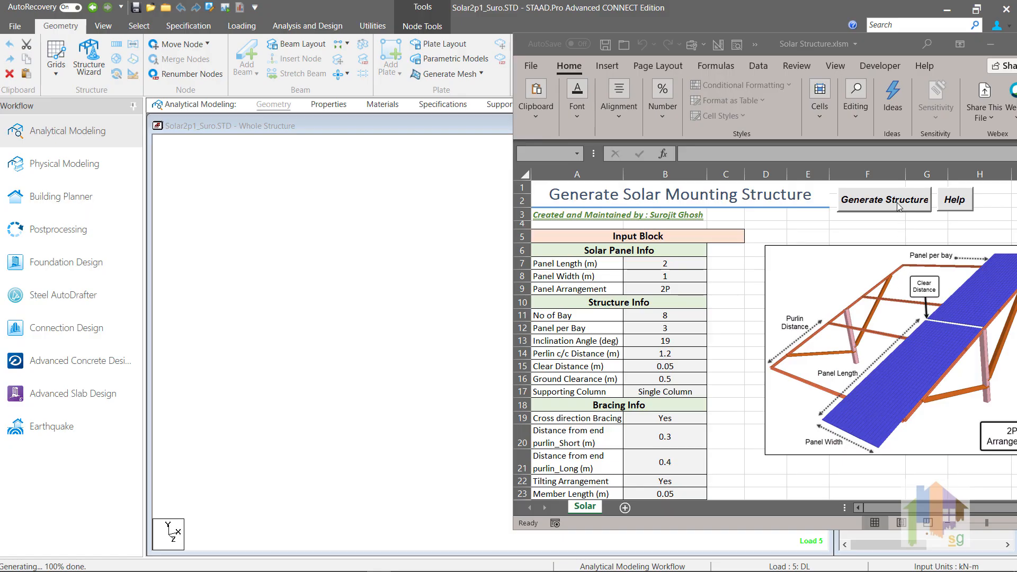
- Generate the structure from the worksheet with 8 bays and a 19-degree inclination, acknowledge completion, and switch to STAAD.Pro
{"action": "left_click", "coordinate": [897, 206]}
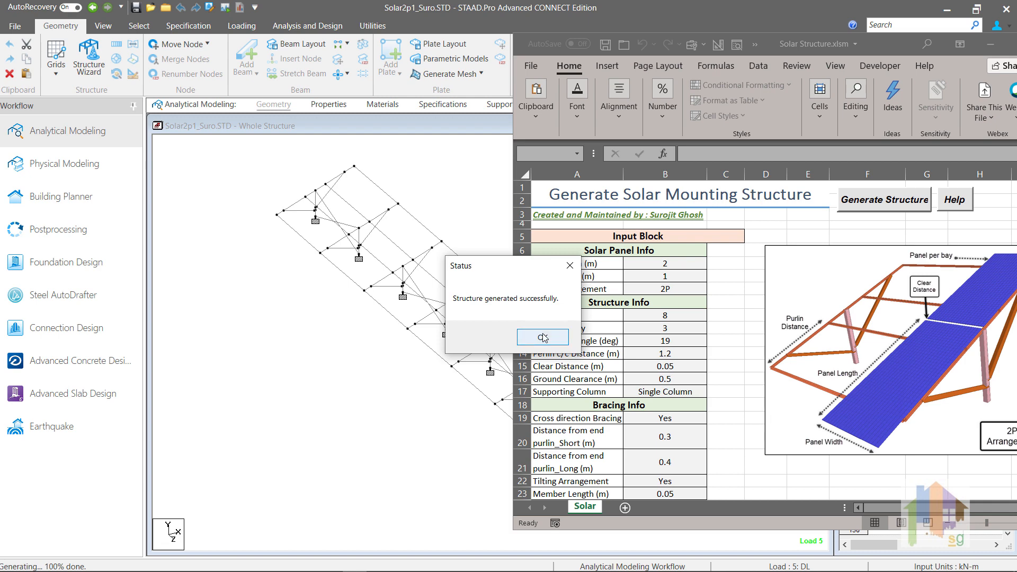
{"action": "left_click", "coordinate": [565, 334]}
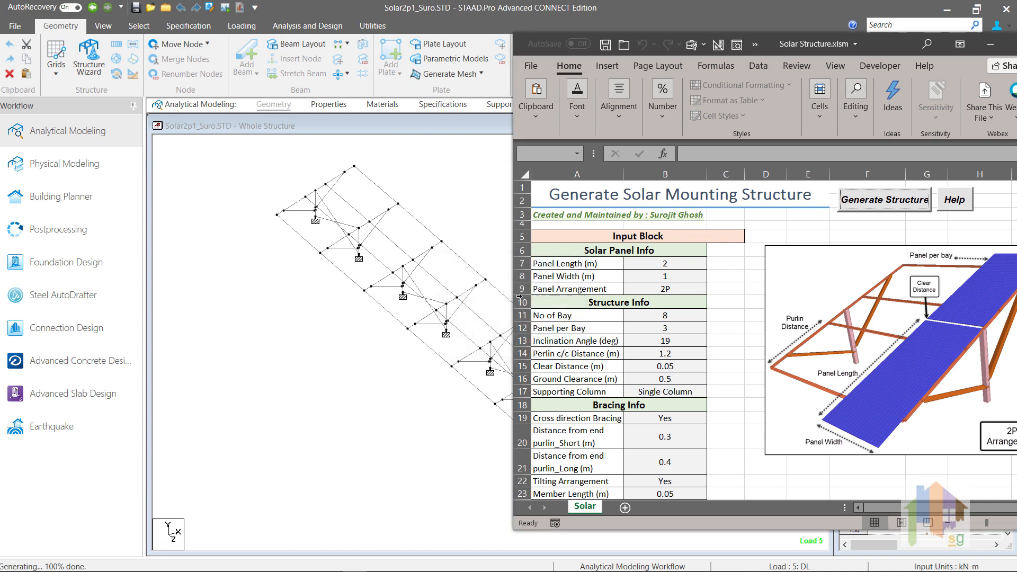
{"action": "left_click", "coordinate": [469, 136]}
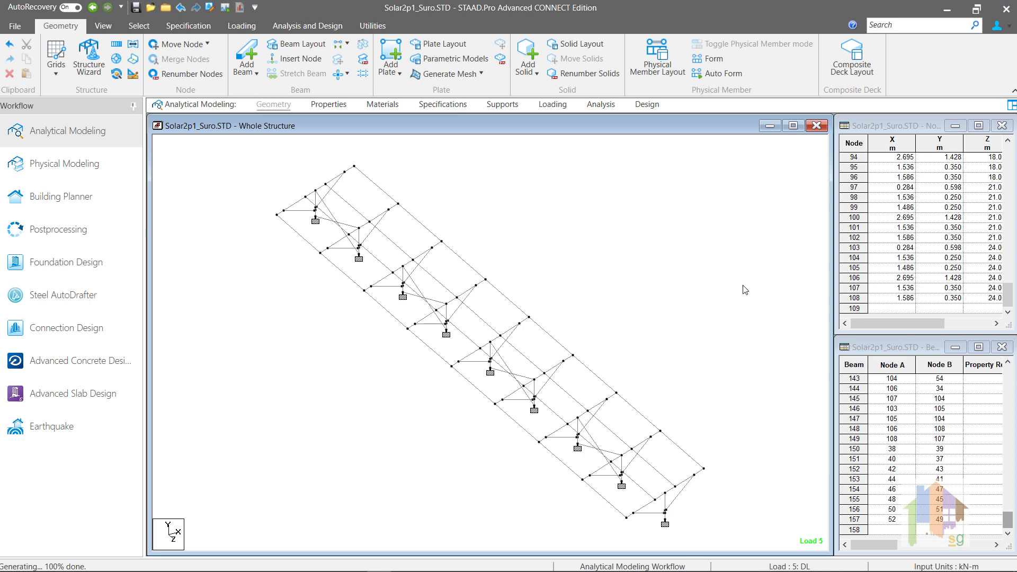
- Examine the eight-bay structure in the Z-Y and X-Y elevations, the plan view and the isometric view
{"action": "right_click", "coordinate": [745, 290]}
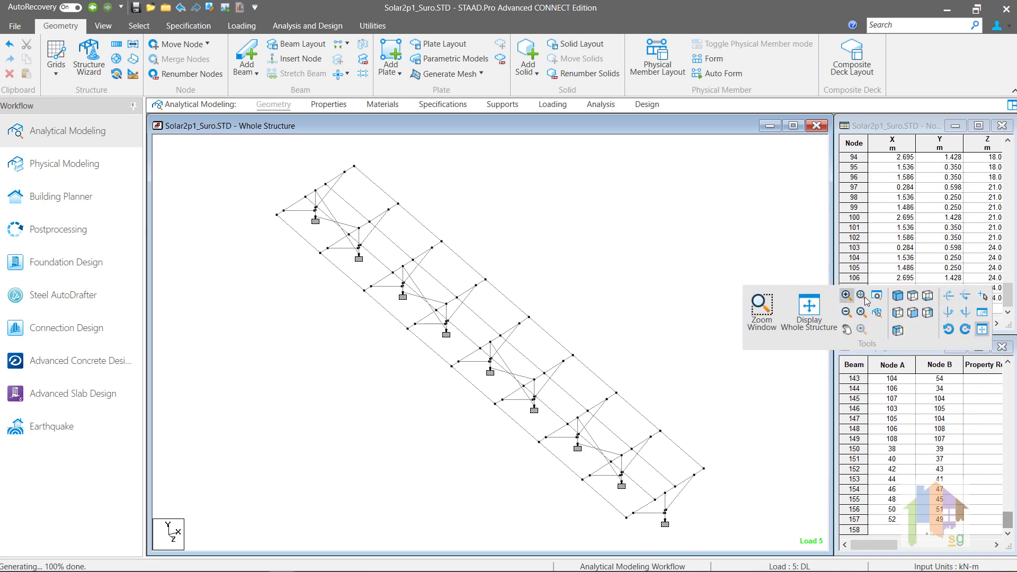
{"action": "left_click", "coordinate": [900, 317]}
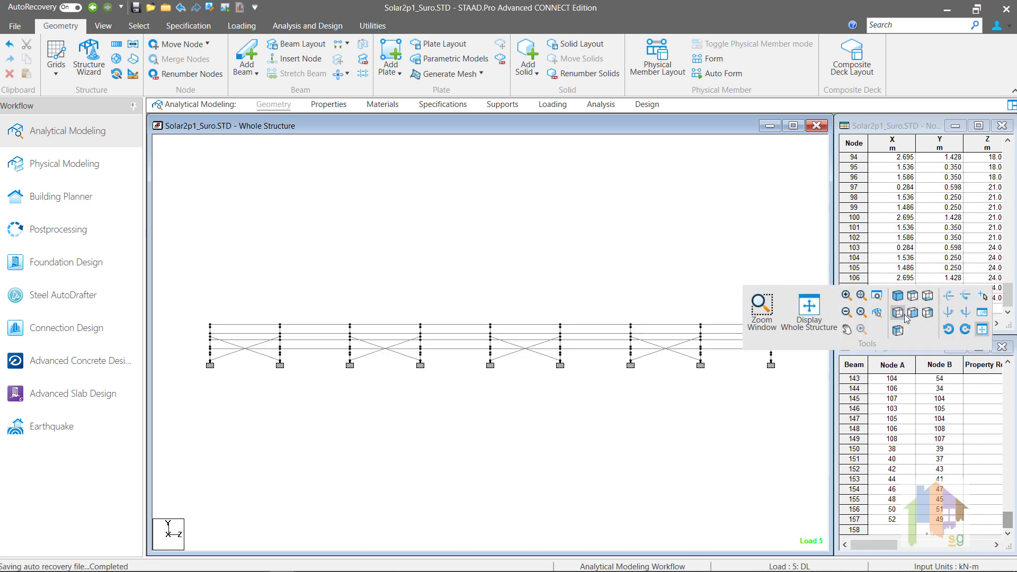
{"action": "left_click", "coordinate": [912, 313]}
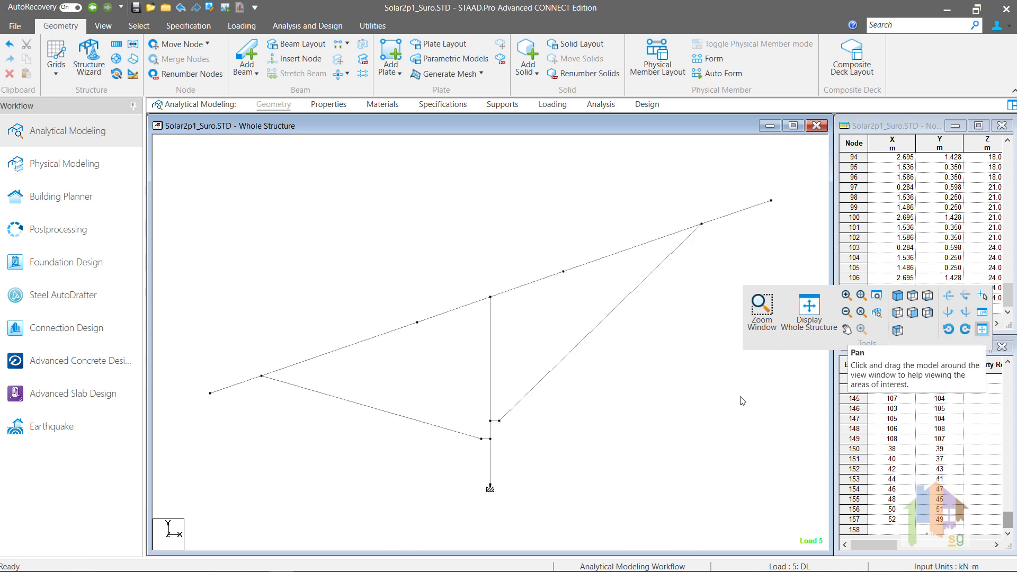
{"action": "left_click", "coordinate": [911, 297]}
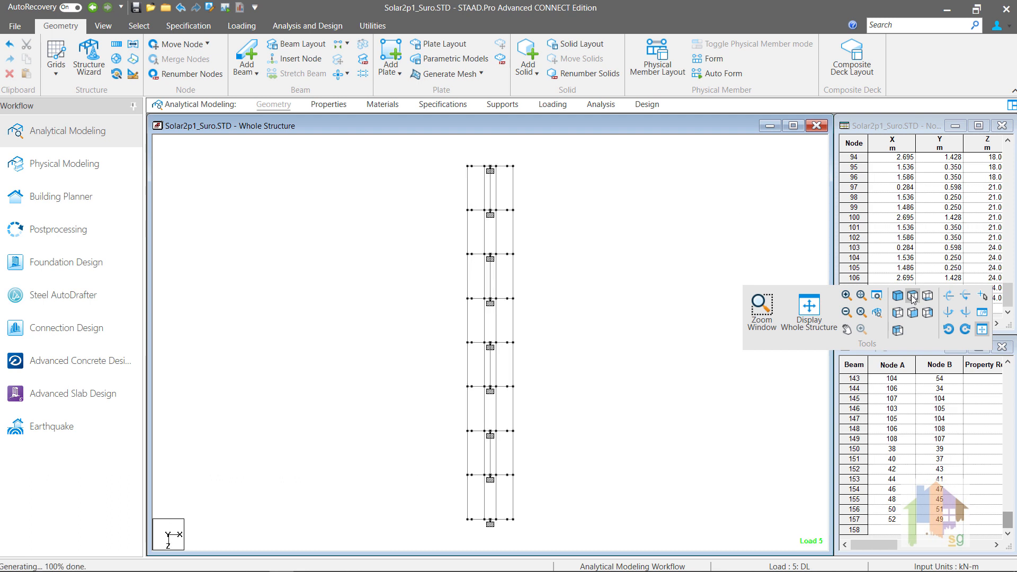
{"action": "left_click", "coordinate": [898, 297]}
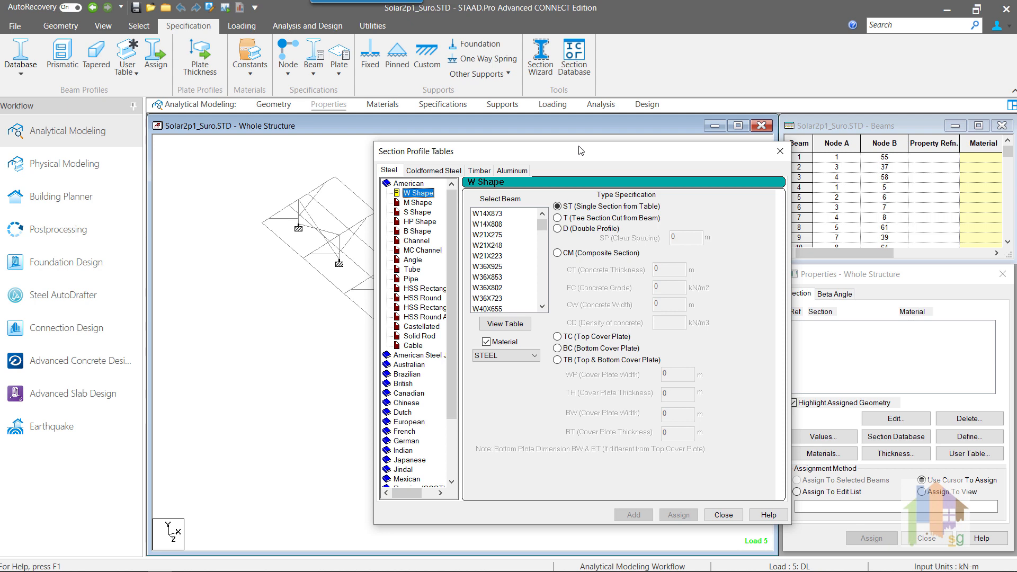
- Browse the Indian cold-formed steel profile tables, checking the Angle, Channel, Hat and Zee with Lips sections
{"action": "left_click", "coordinate": [449, 172]}
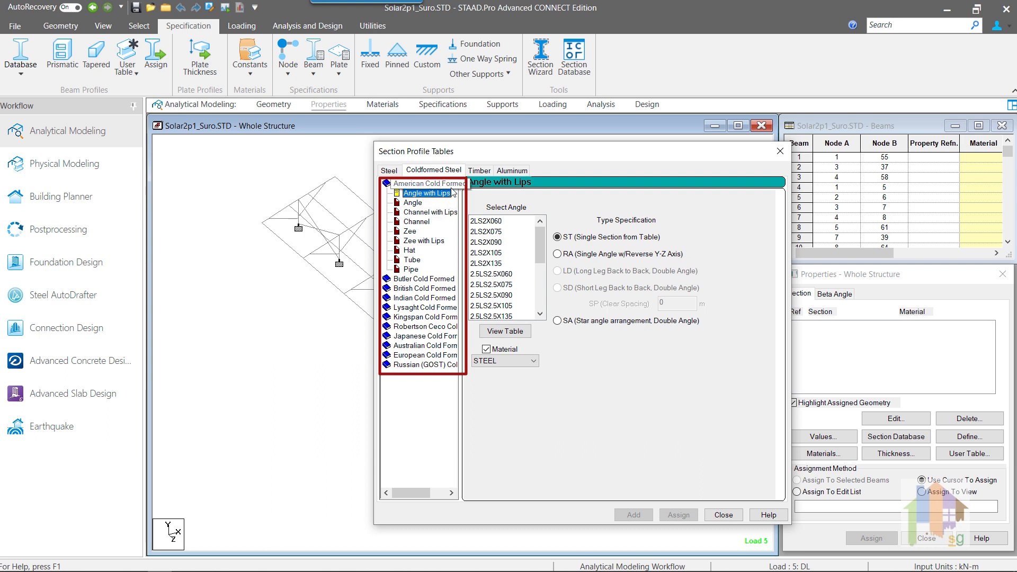
{"action": "left_click", "coordinate": [441, 298]}
{"action": "left_click", "coordinate": [418, 232]}
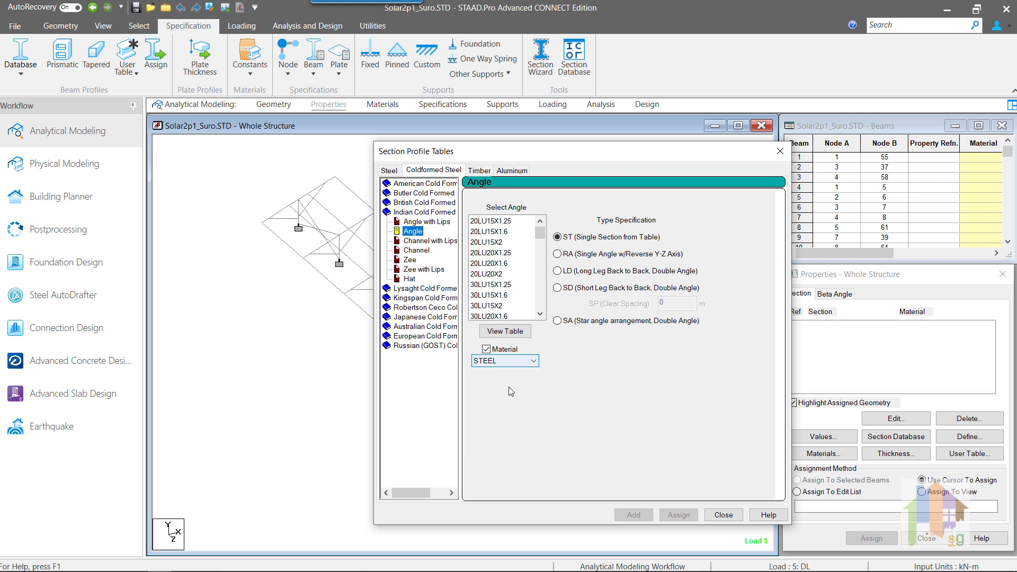
{"action": "left_click", "coordinate": [427, 250]}
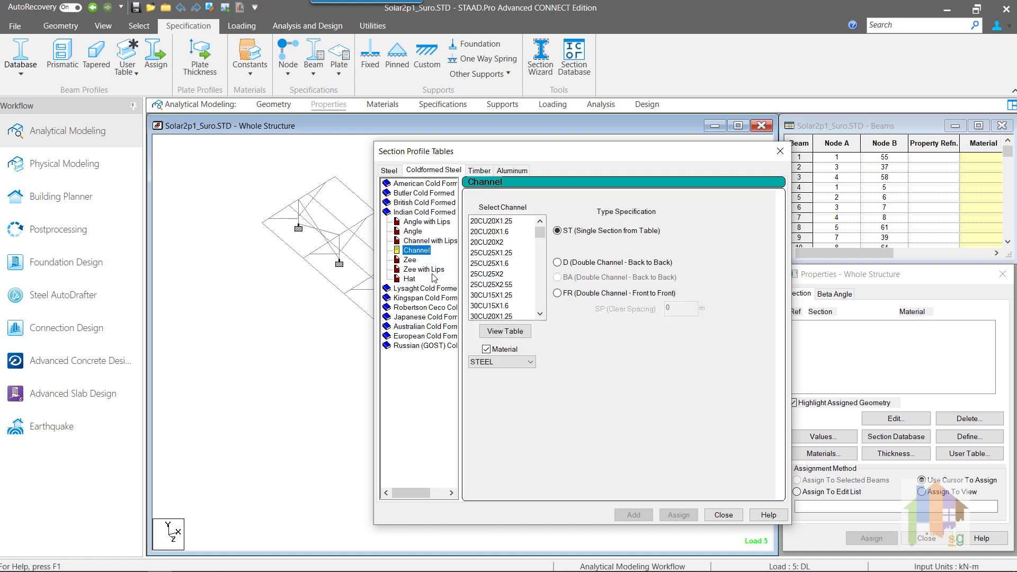
{"action": "left_click", "coordinate": [418, 279]}
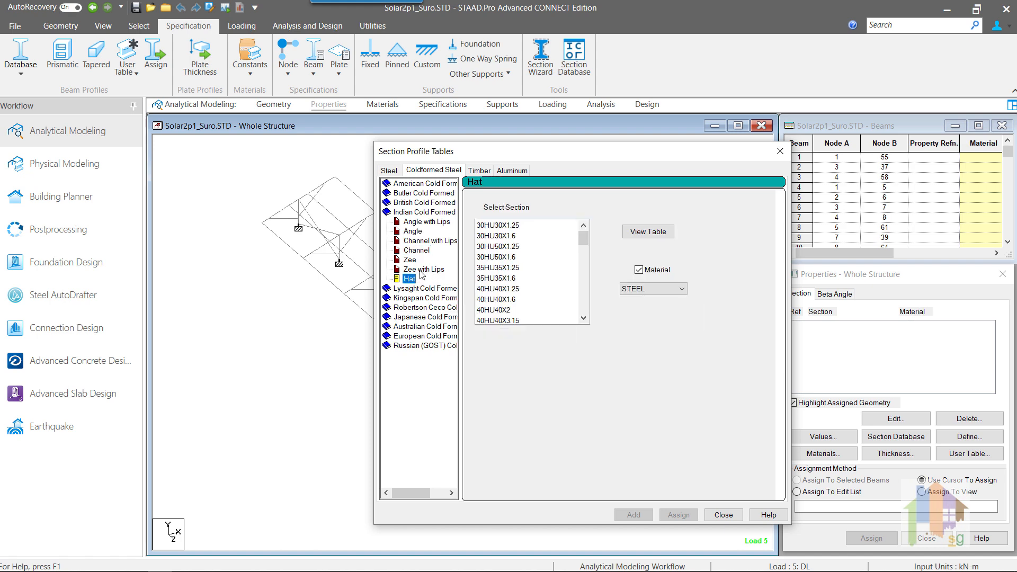
{"action": "left_click", "coordinate": [422, 270]}
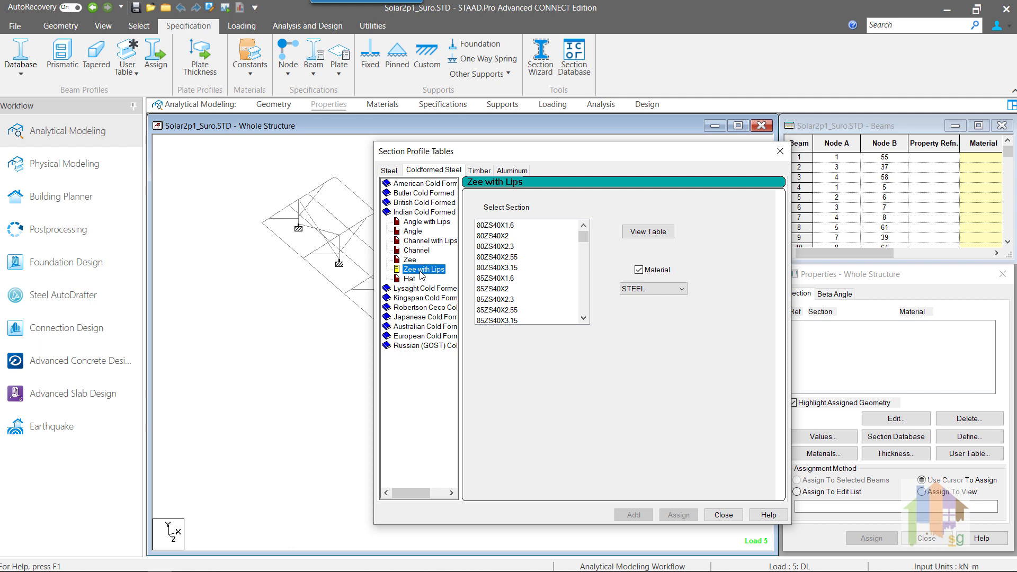
{"action": "left_click", "coordinate": [497, 312]}
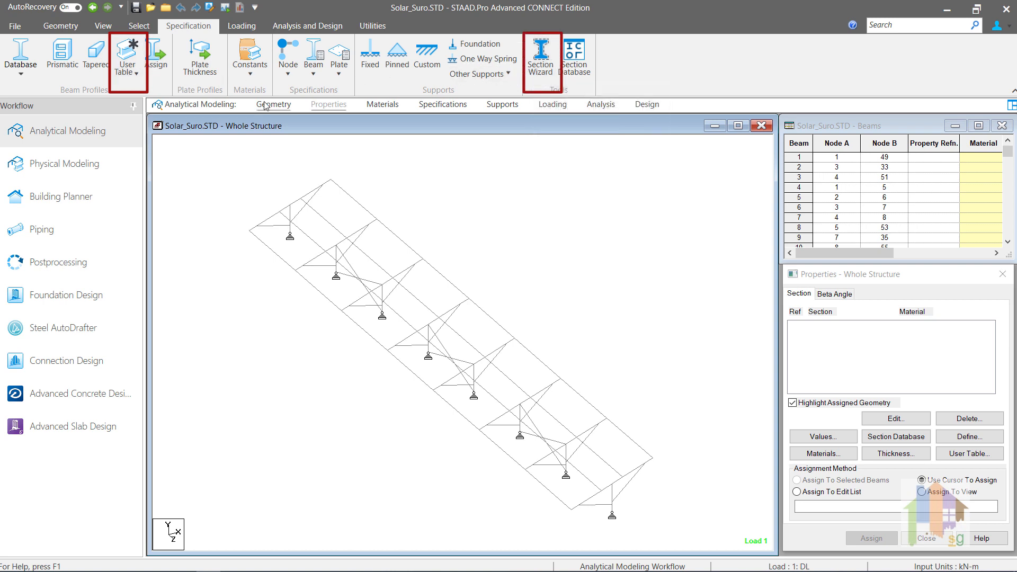
- Check the New User Table options through the User Table Manager for Solar_Suro and dismiss them without creating a table
{"action": "left_click", "coordinate": [129, 77]}
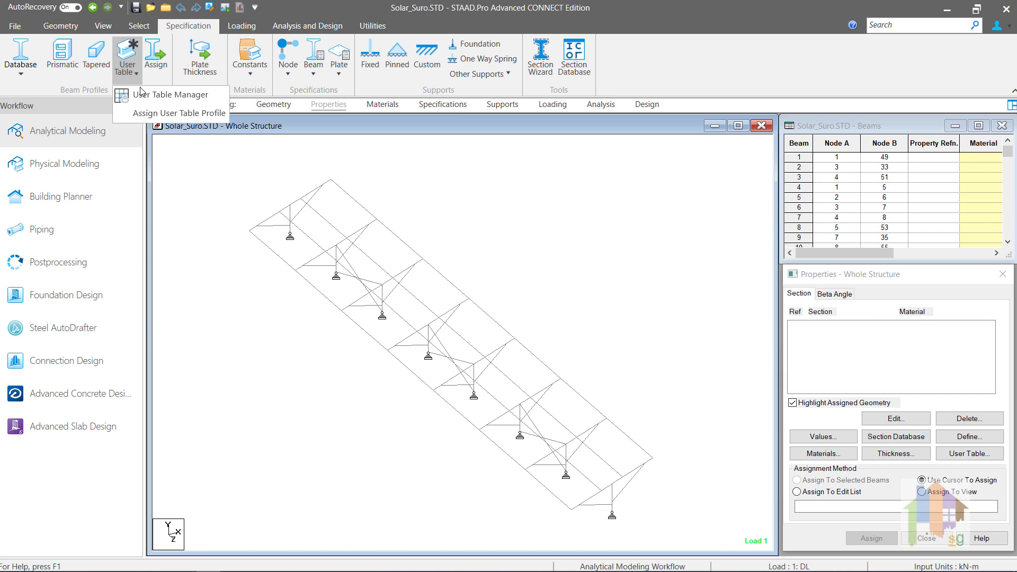
{"action": "left_click", "coordinate": [162, 95]}
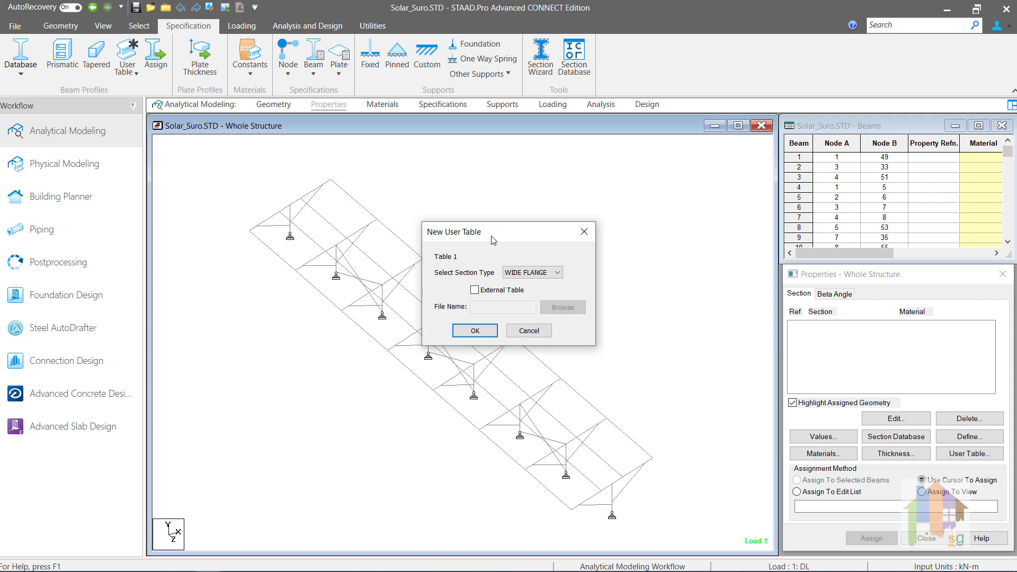
{"action": "left_click", "coordinate": [584, 232]}
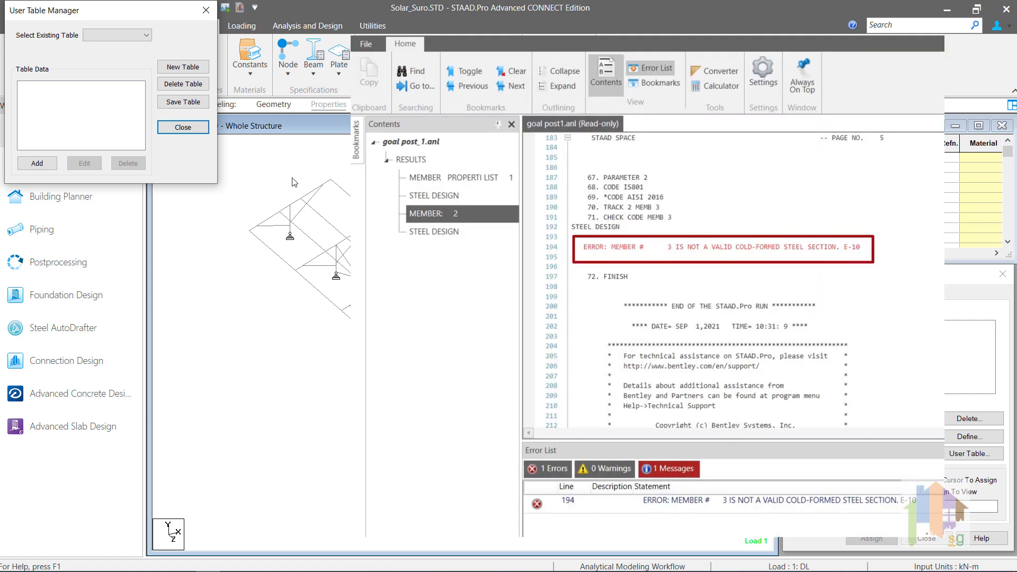
- Check the section types offered for a new user table and dismiss the table manager without creating one
{"action": "left_click", "coordinate": [182, 67]}
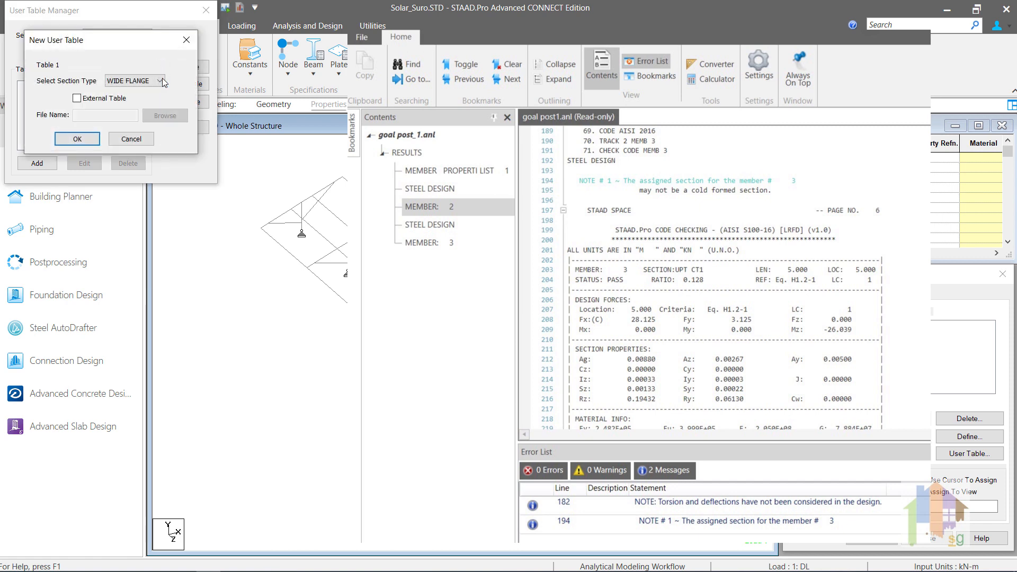
{"action": "left_click", "coordinate": [160, 81]}
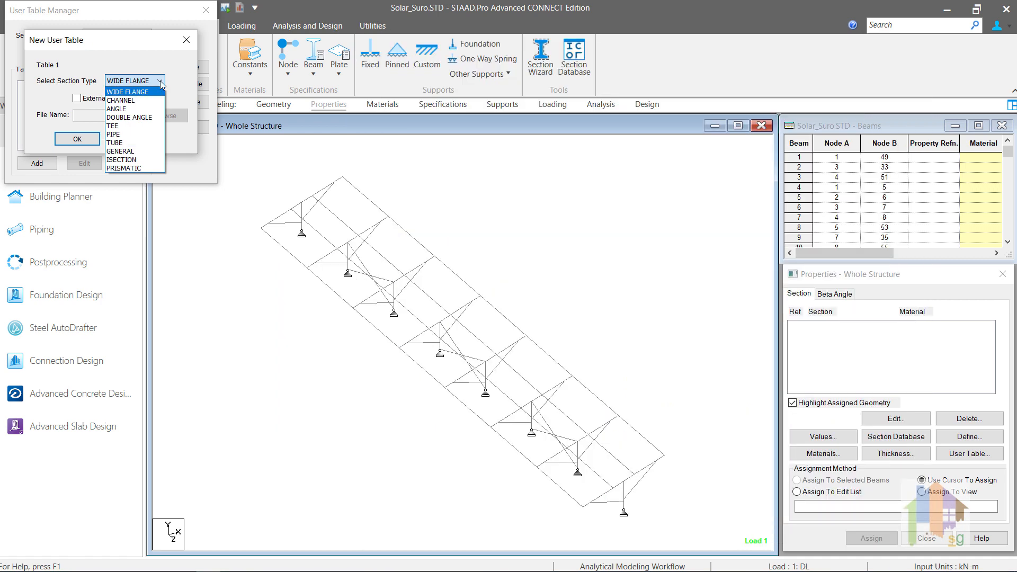
{"action": "left_click", "coordinate": [175, 58]}
{"action": "left_click", "coordinate": [186, 39]}
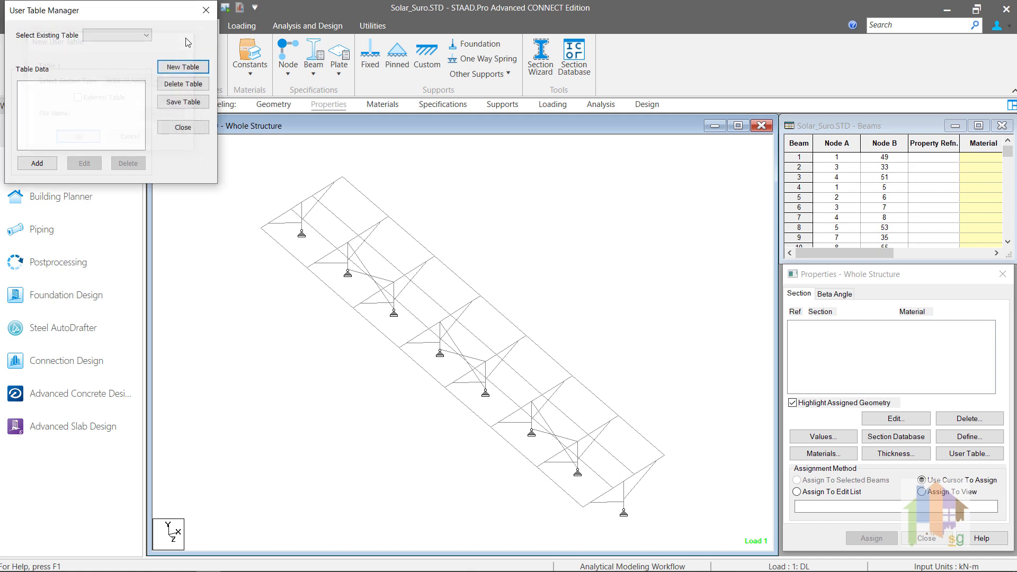
{"action": "left_click", "coordinate": [206, 10]}
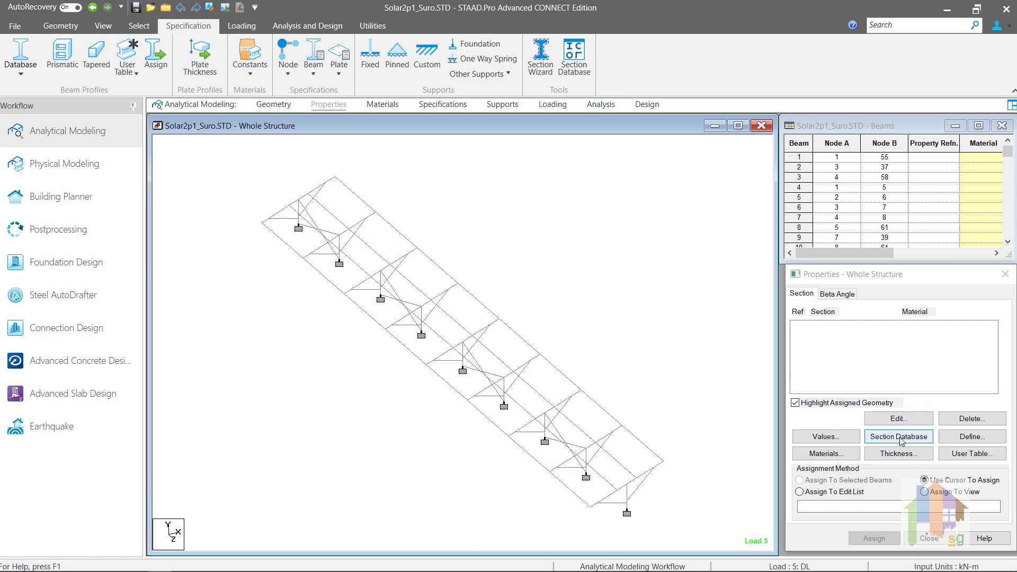
- Look up the Indian cold-formed Hat profiles in the section tables and close them without adding a section
{"action": "left_click", "coordinate": [898, 436]}
{"action": "left_click", "coordinate": [439, 170]}
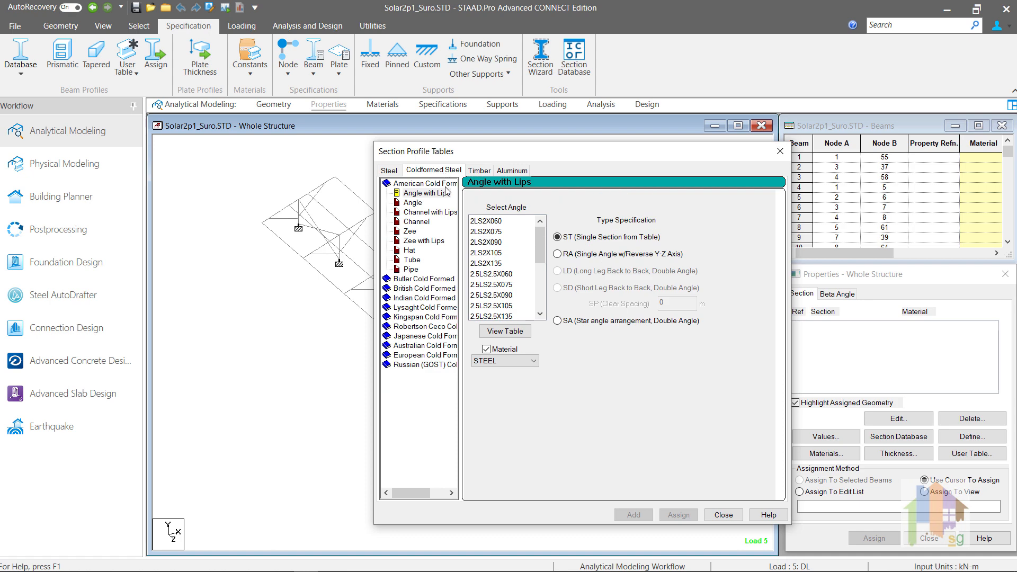
{"action": "left_click", "coordinate": [424, 298]}
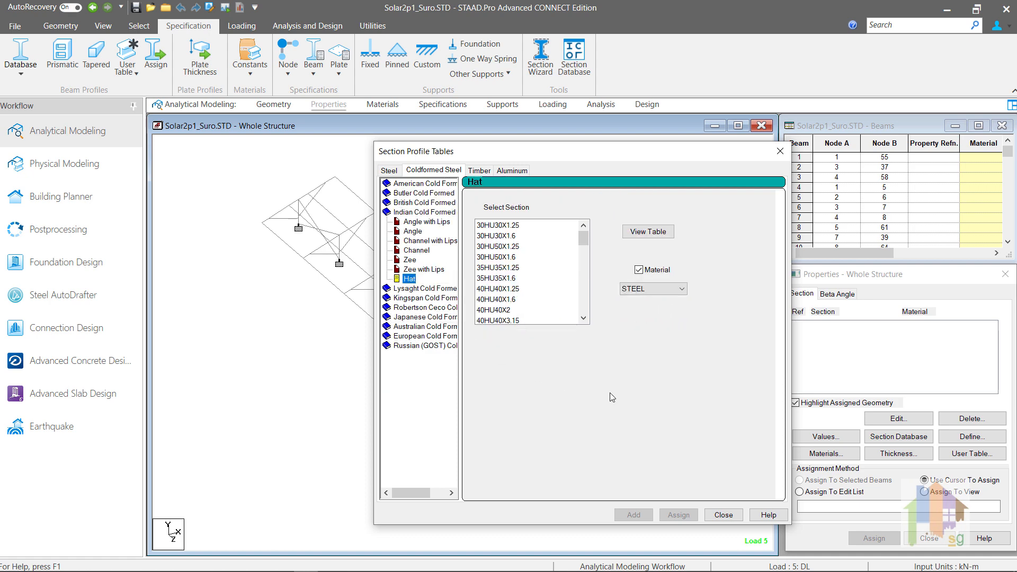
{"action": "left_click", "coordinate": [722, 514]}
- Open the Indian Coldformed Profiles Hat table in Section Database Manager and look through its section records
{"action": "left_click", "coordinate": [571, 71]}
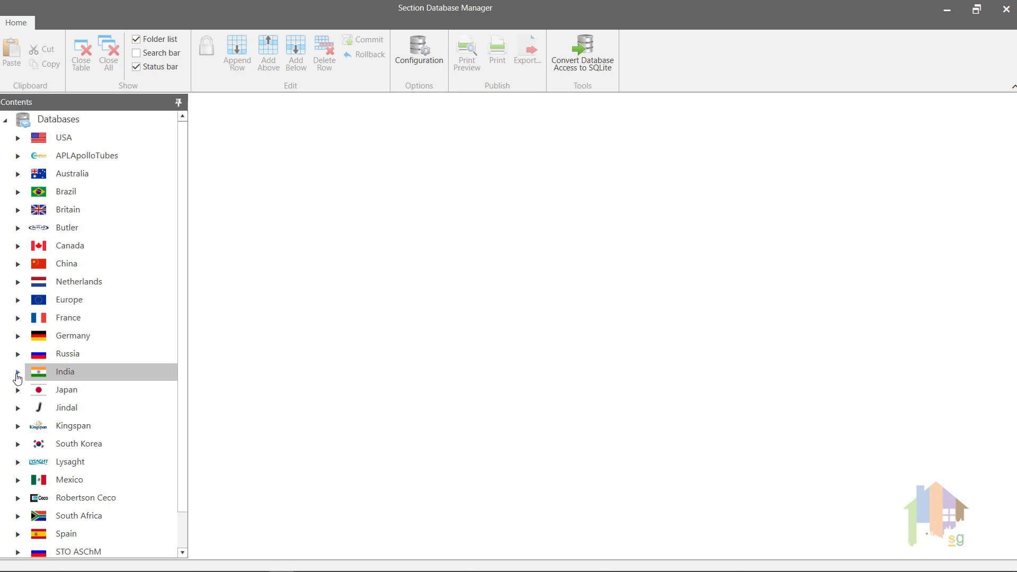
{"action": "left_click", "coordinate": [17, 373]}
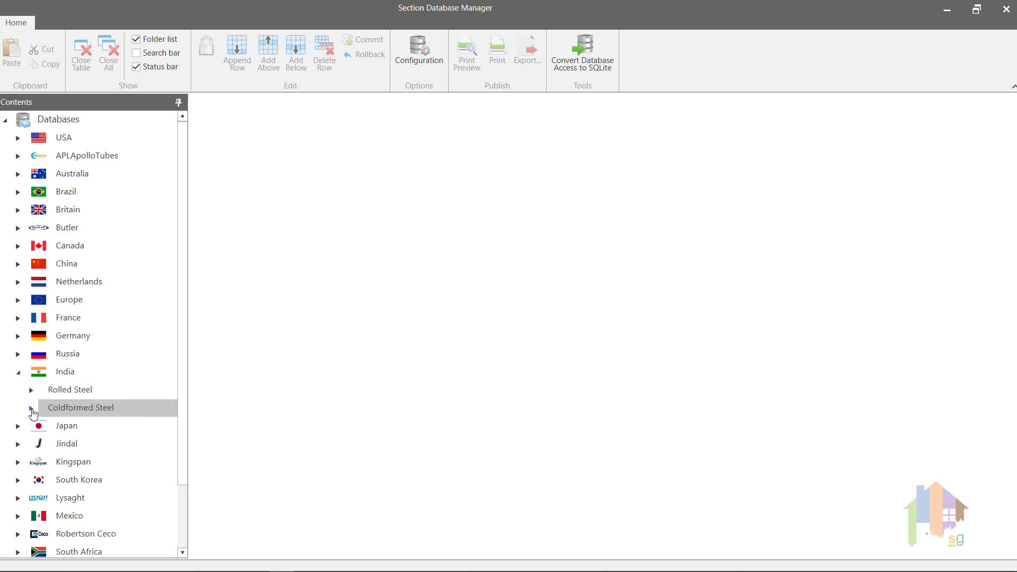
{"action": "left_click", "coordinate": [31, 408]}
{"action": "left_click", "coordinate": [46, 427]}
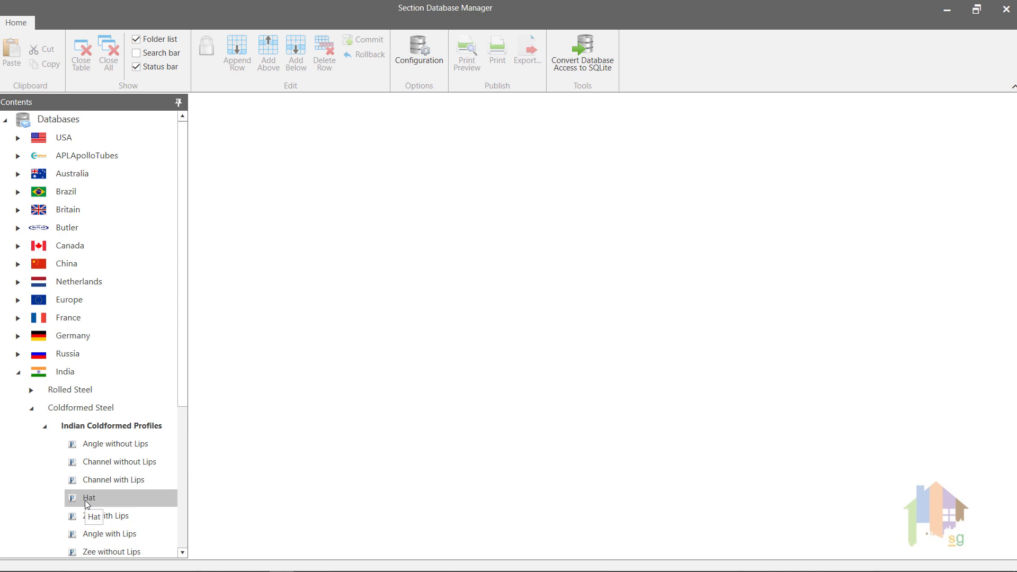
{"action": "scroll", "coordinate": [85, 500], "scroll_direction": "down", "scroll_amount": 1}
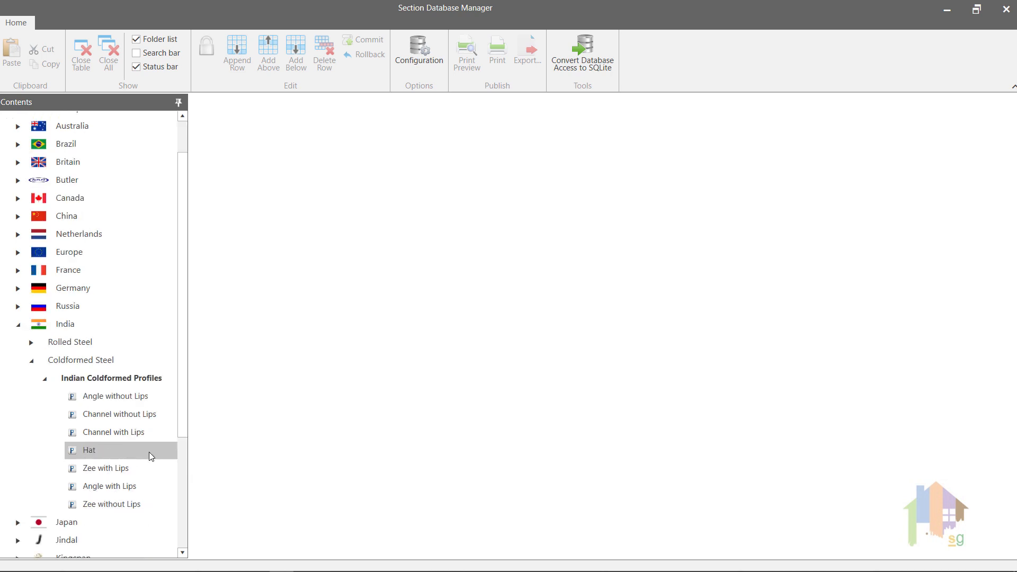
{"action": "left_click", "coordinate": [93, 452]}
{"action": "double_click", "coordinate": [93, 452]}
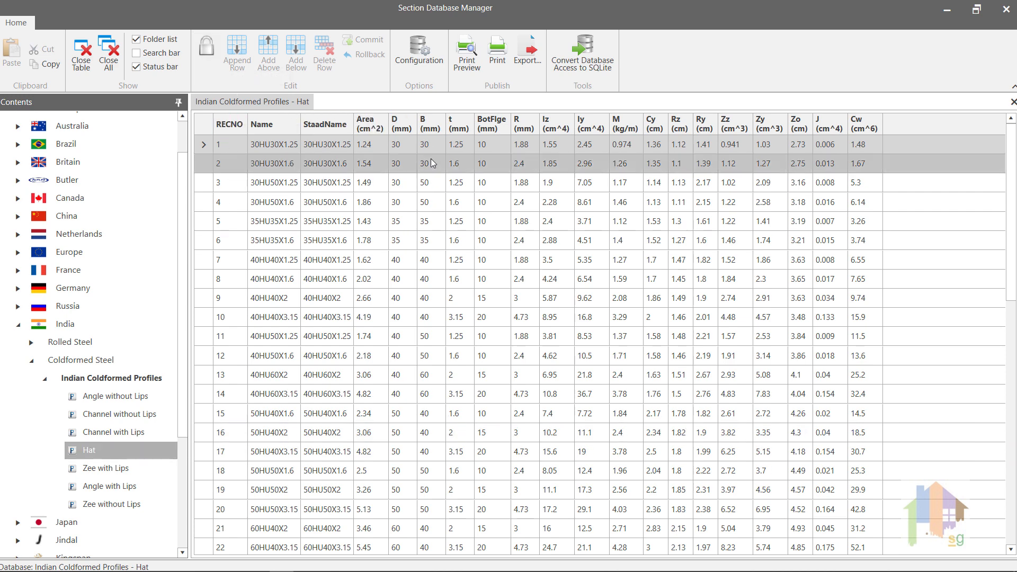
{"action": "scroll", "coordinate": [430, 211], "scroll_direction": "down", "scroll_amount": 10}
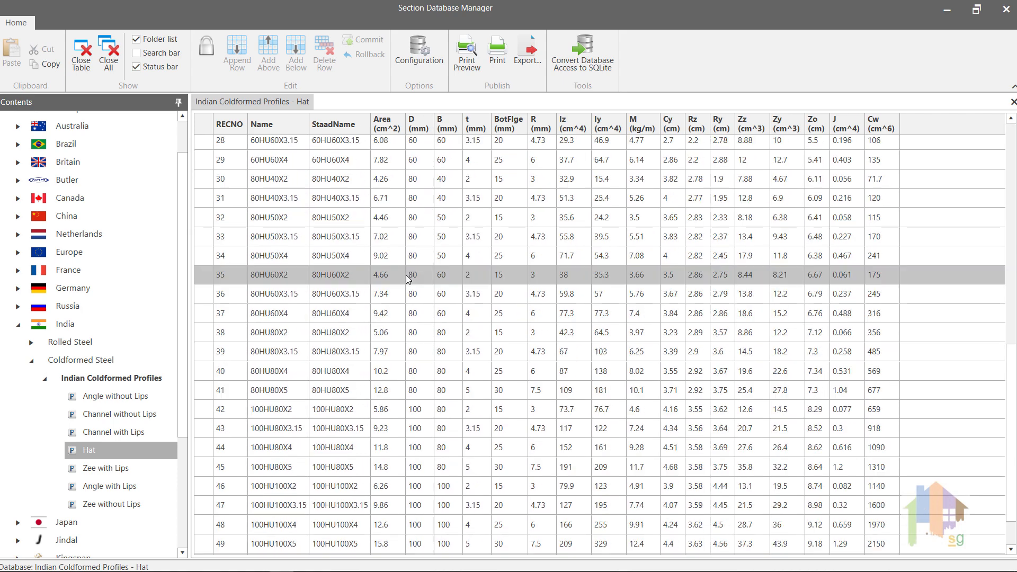
- Unlock the Hat table and add a row at its end named Custom CF with StaadName 35HU50X1.5
{"action": "left_click", "coordinate": [207, 50]}
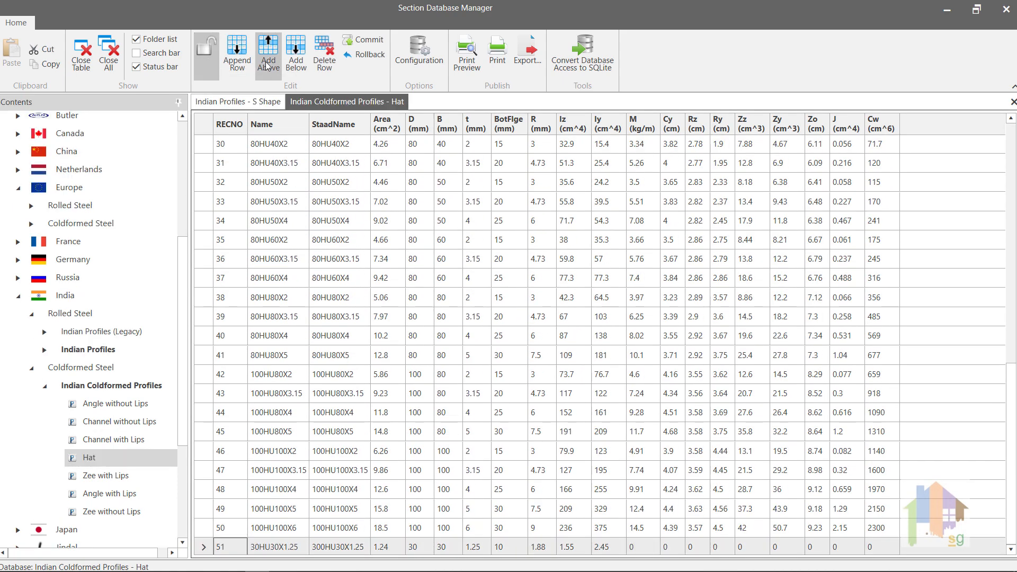
{"action": "left_click", "coordinate": [295, 53]}
{"action": "scroll", "coordinate": [296, 455], "scroll_direction": "down", "scroll_amount": 1}
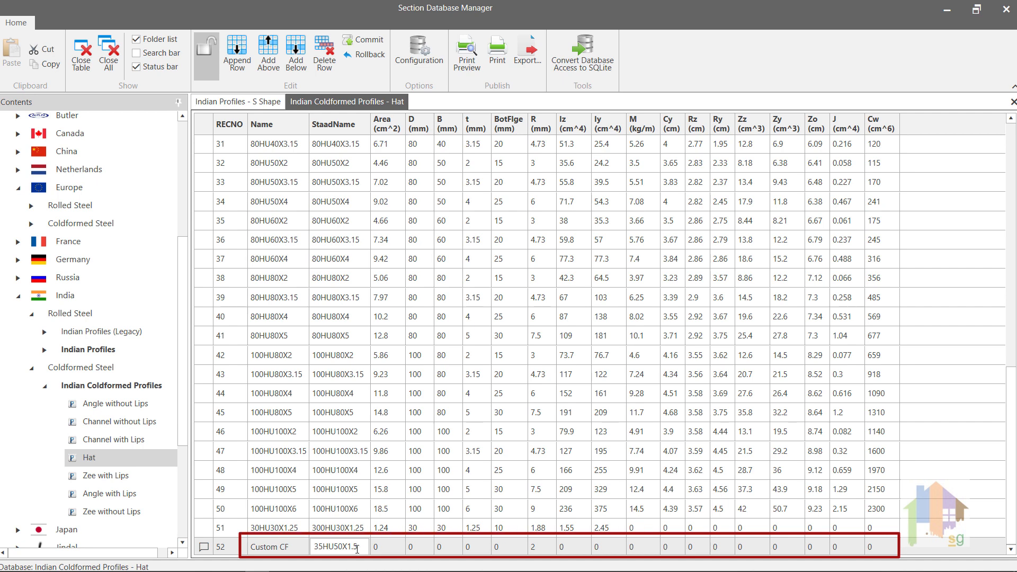
- Set the Custom CF section's D to 35 mm, B to 50 mm, t to 1.5 mm and BotFlge to 20 mm
{"action": "left_click", "coordinate": [395, 550]}
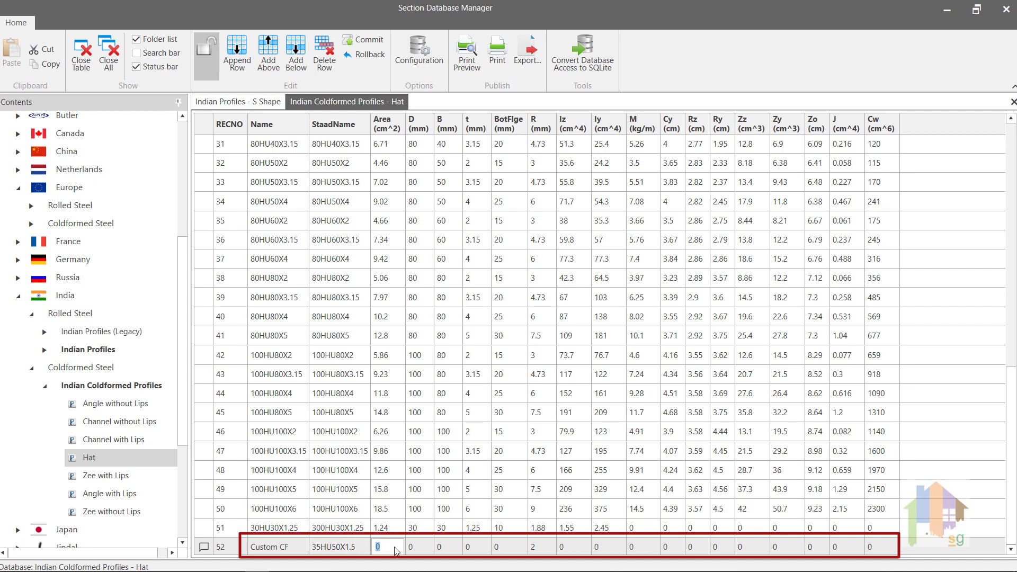
{"action": "key", "text": "Tab"}
{"action": "type", "text": "35"}
{"action": "key", "text": "Tab"}
{"action": "type", "text": "5"}
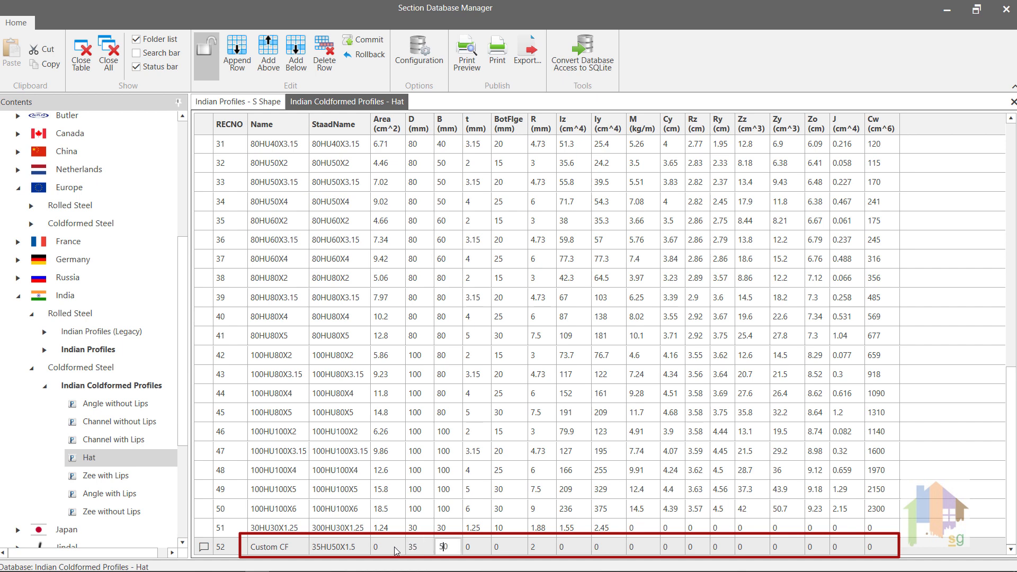
{"action": "key", "text": "Tab"}
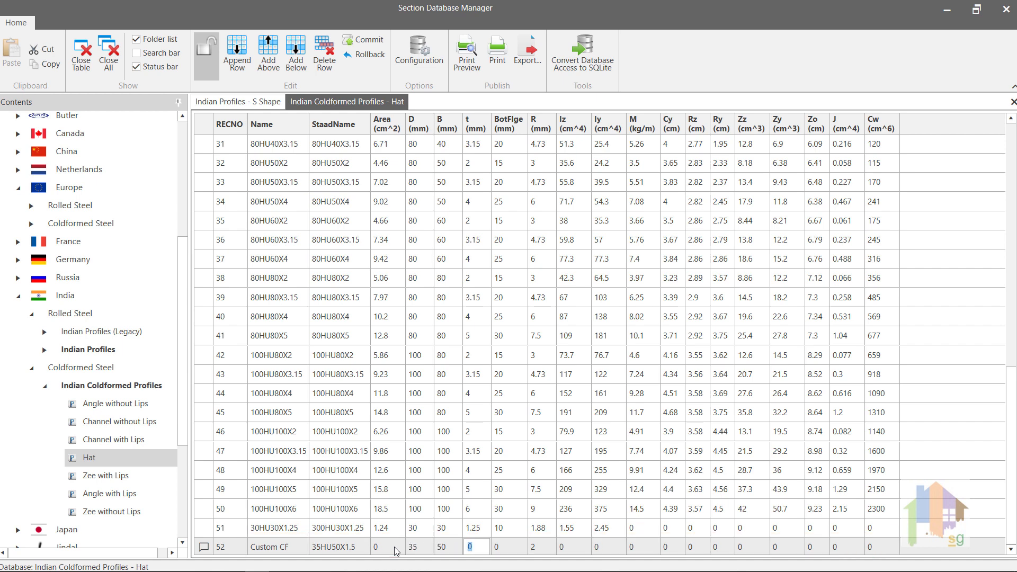
{"action": "type", "text": "1.5"}
{"action": "key", "text": "Tab"}
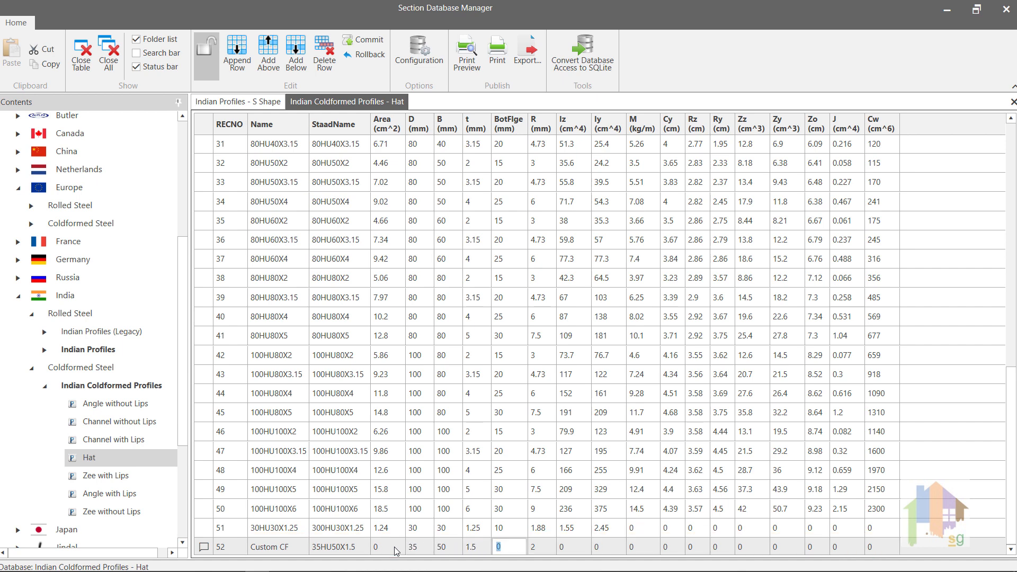
{"action": "type", "text": "20"}
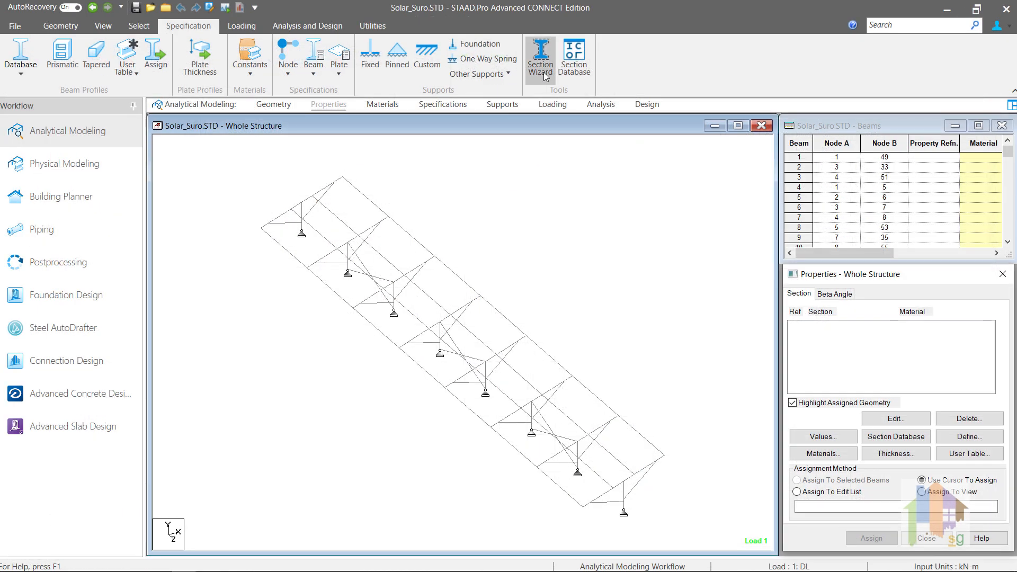
- Launch Section Wizard and inspect the sheet elements that make up the hat2.sec section in Section Builder
{"action": "left_click", "coordinate": [543, 71]}
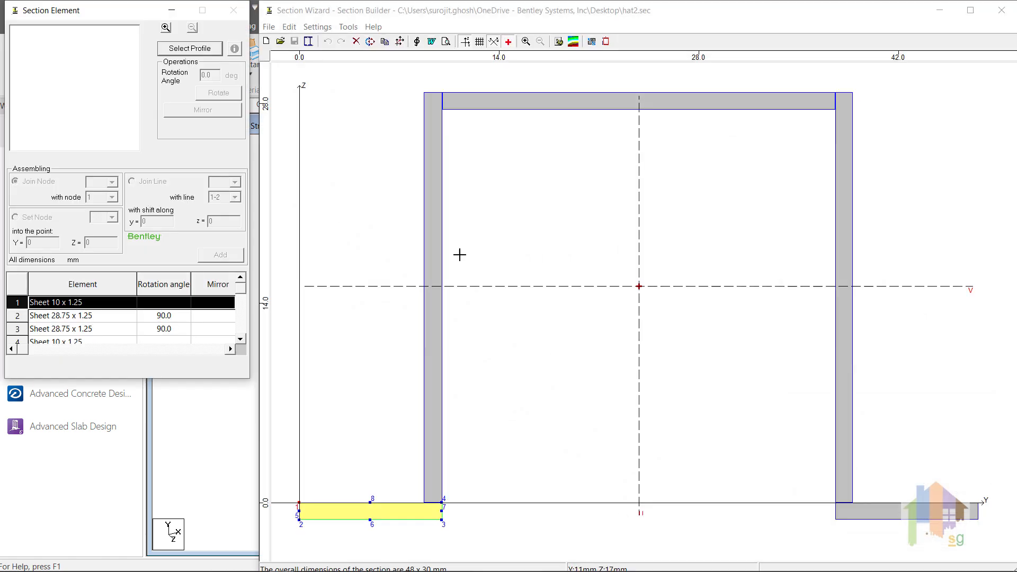
{"action": "left_click", "coordinate": [434, 252]}
{"action": "double_click", "coordinate": [507, 106]}
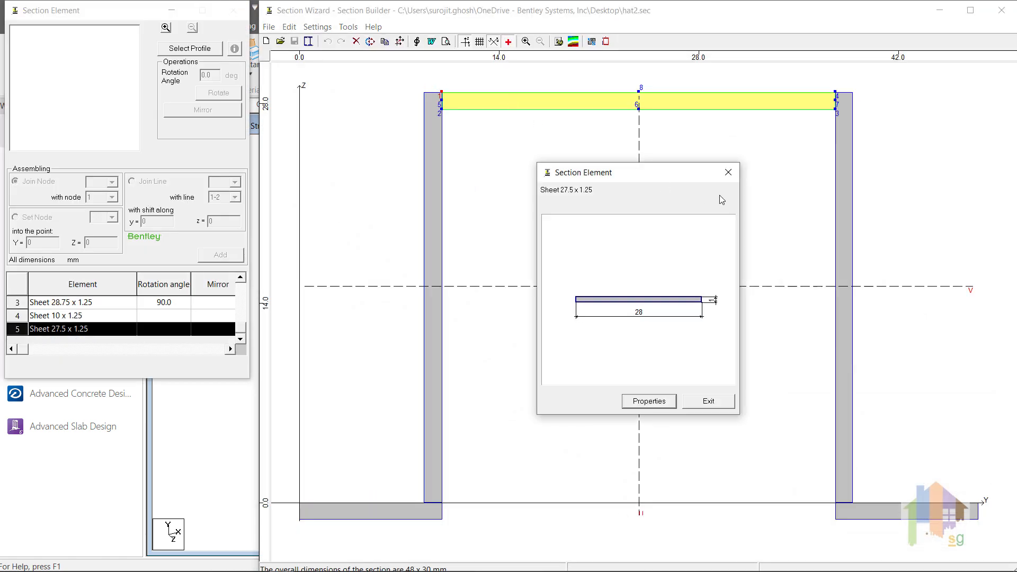
{"action": "left_click", "coordinate": [727, 173]}
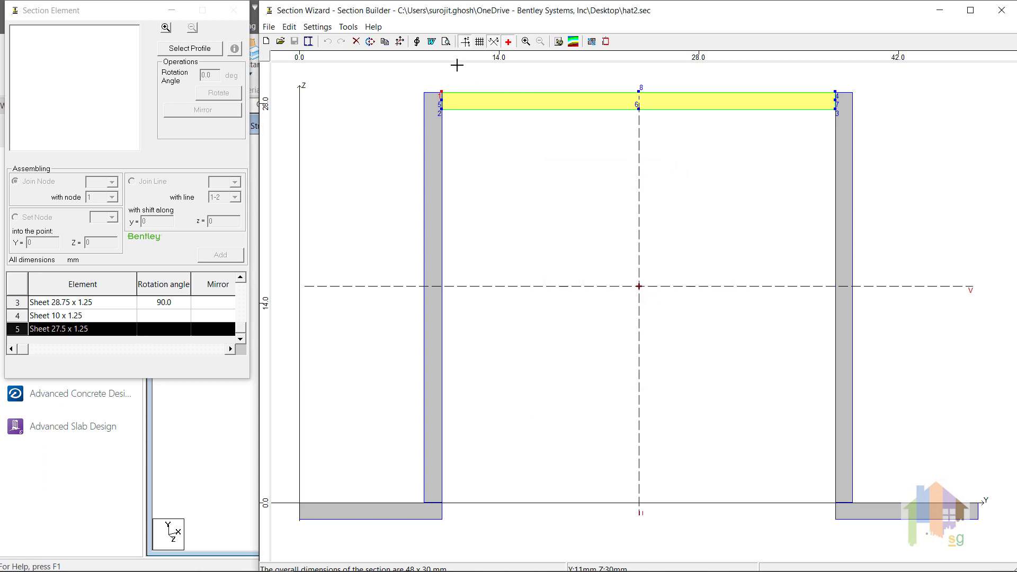
- Generate the hat section's Word report and examine its basic geometry values, including the cross-sectional area
{"action": "left_click", "coordinate": [433, 42]}
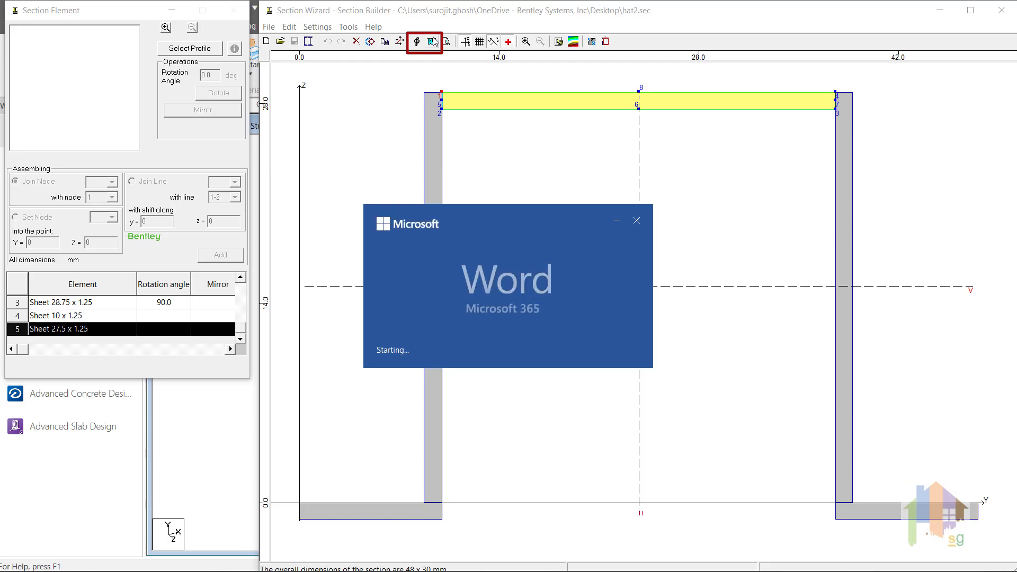
{"action": "scroll", "coordinate": [718, 300], "scroll_direction": "down", "scroll_amount": 9}
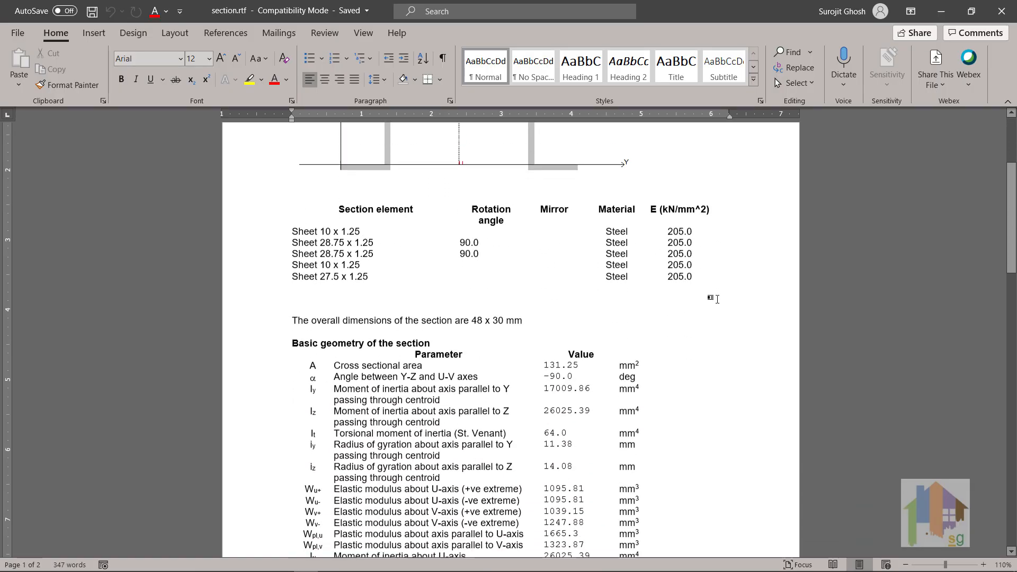
{"action": "scroll", "coordinate": [717, 299], "scroll_direction": "down", "scroll_amount": 3}
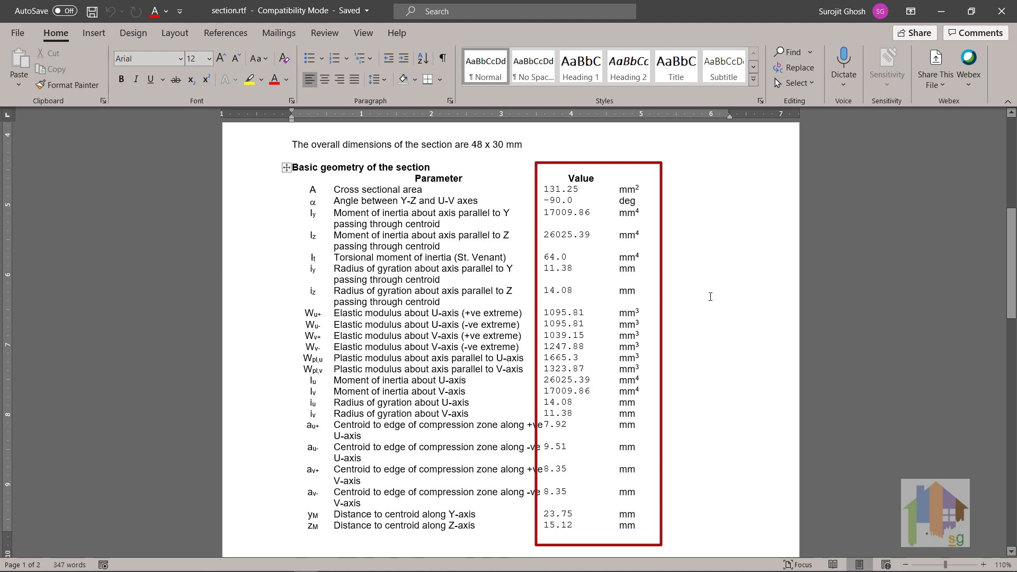
{"action": "left_click_drag", "start_coordinate": [580, 190], "coordinate": [546, 190]}
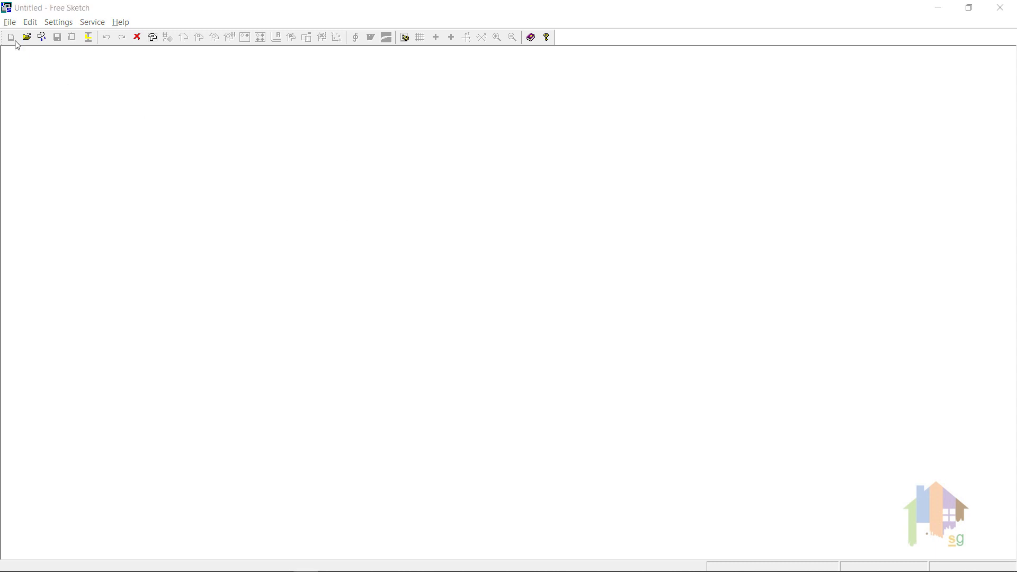
- Import the hat section outline from a DXF file into Free Sketch and generate its report
{"action": "left_click", "coordinate": [10, 23]}
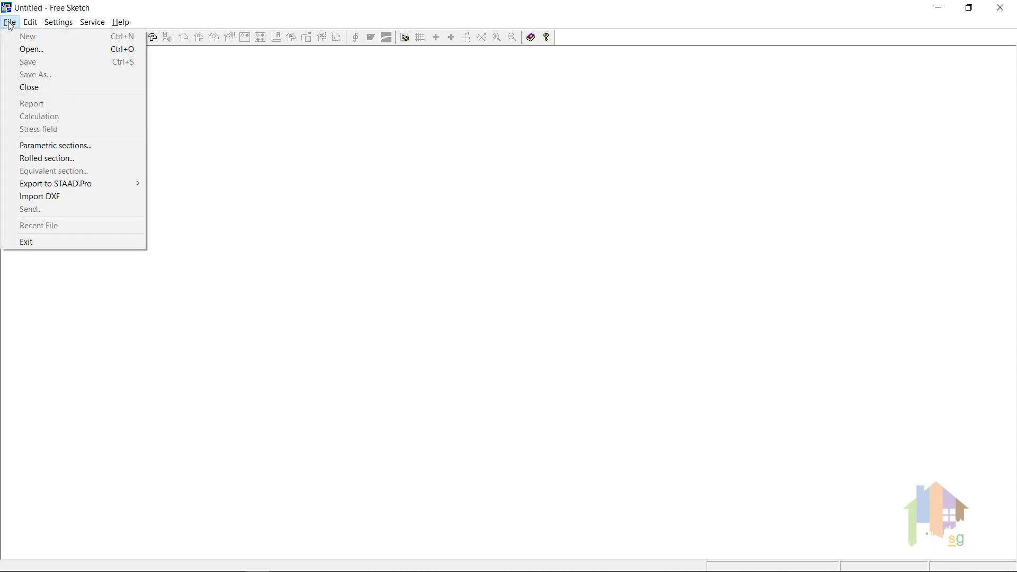
{"action": "left_click", "coordinate": [73, 198]}
{"action": "left_click", "coordinate": [422, 213]}
{"action": "left_click", "coordinate": [668, 390]}
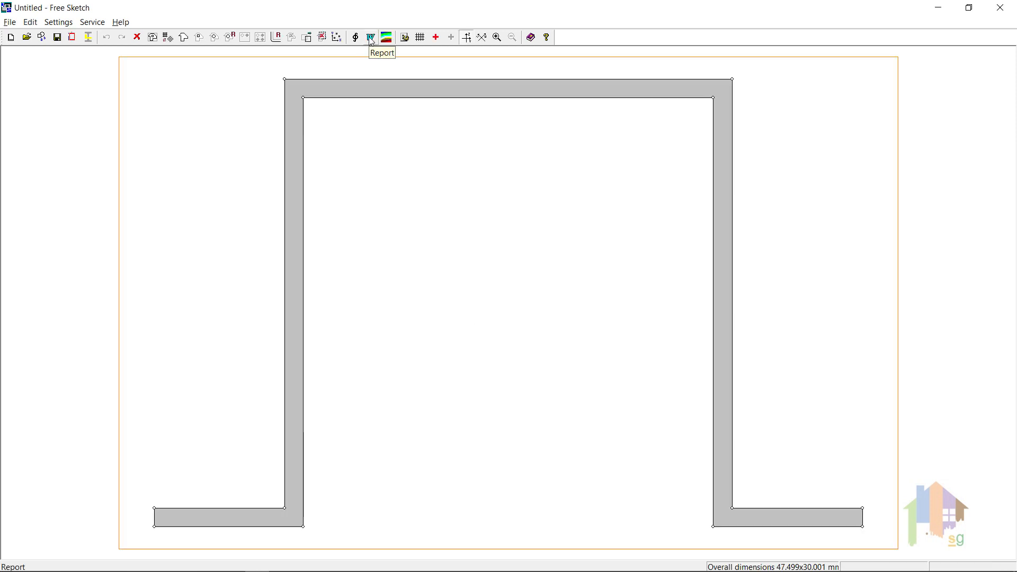
{"action": "left_click", "coordinate": [370, 38]}
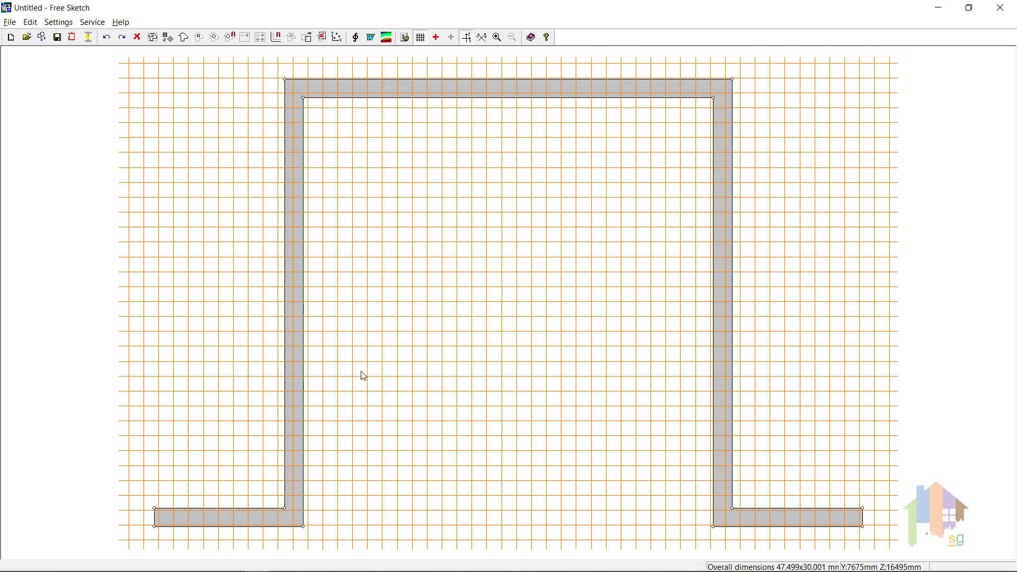
- Try the smooth radius option on the hat's inner upper corner and examine the cross-section's geometric properties report
{"action": "left_click", "coordinate": [303, 97]}
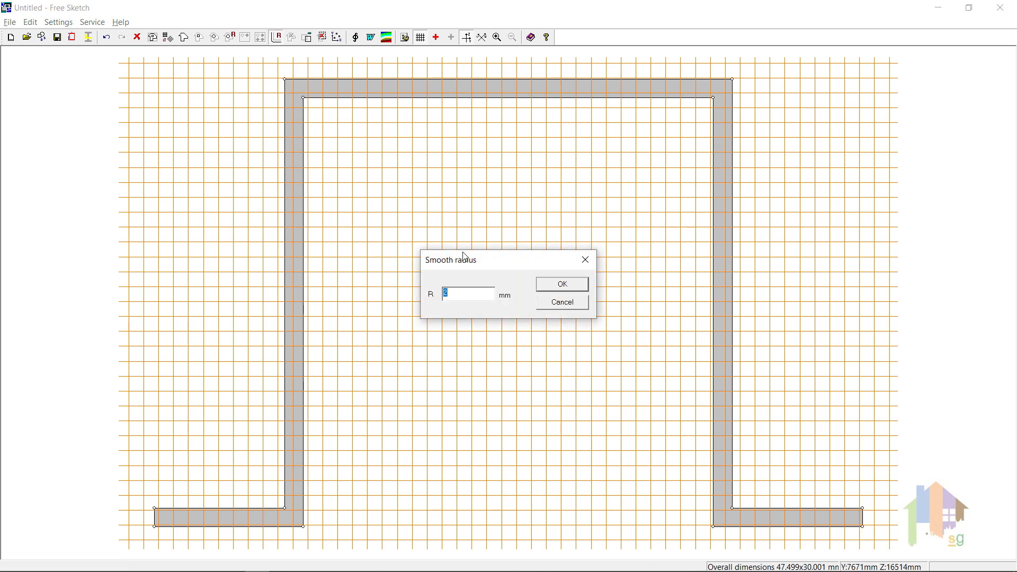
{"action": "left_click", "coordinate": [553, 292]}
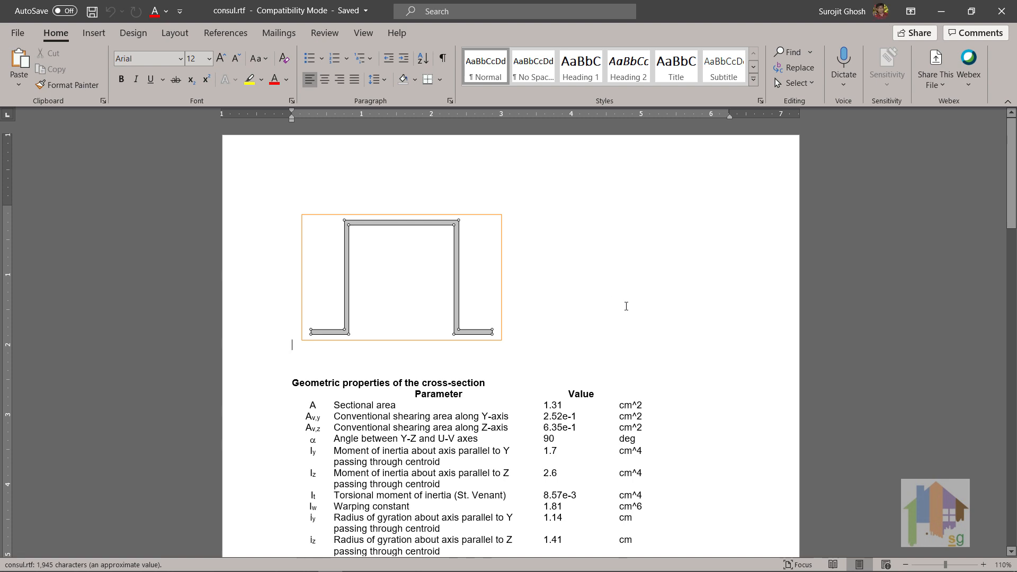
{"action": "scroll", "coordinate": [626, 306], "scroll_direction": "down", "scroll_amount": 1}
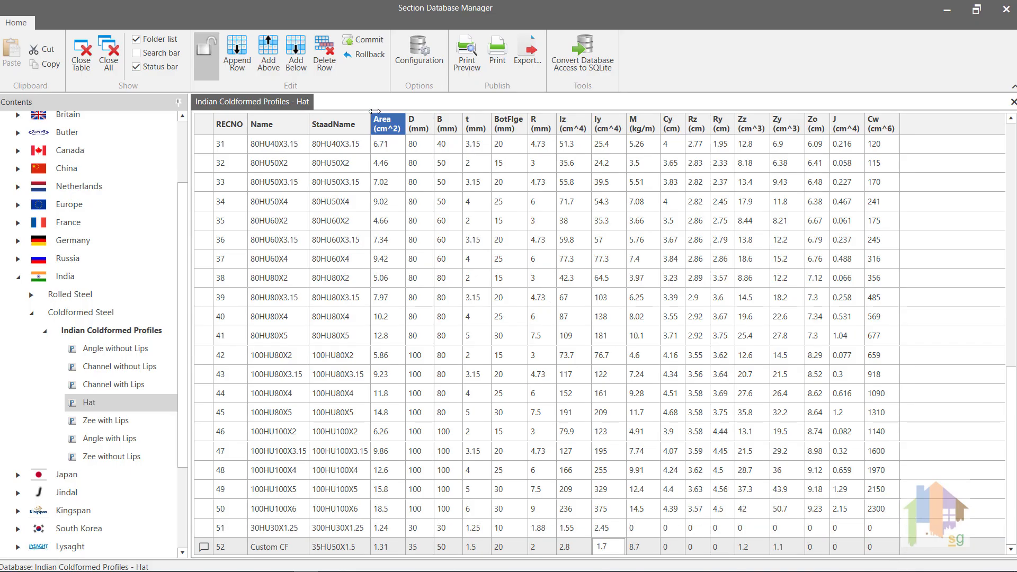
- Commit the Custom CF row to the Indian cold-formed Hat table and close the section database
{"action": "left_click", "coordinate": [369, 41]}
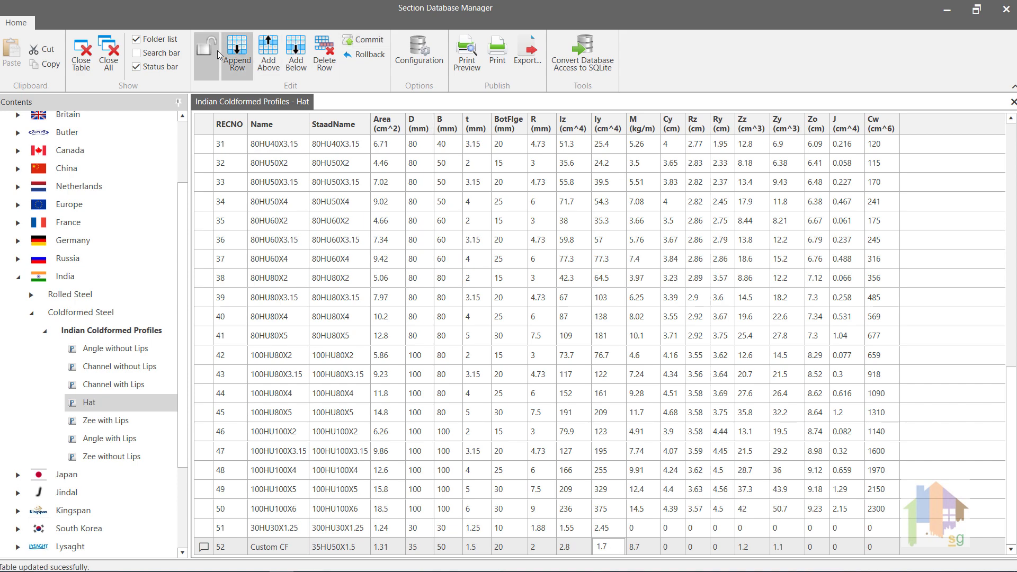
{"action": "left_click", "coordinate": [1005, 11]}
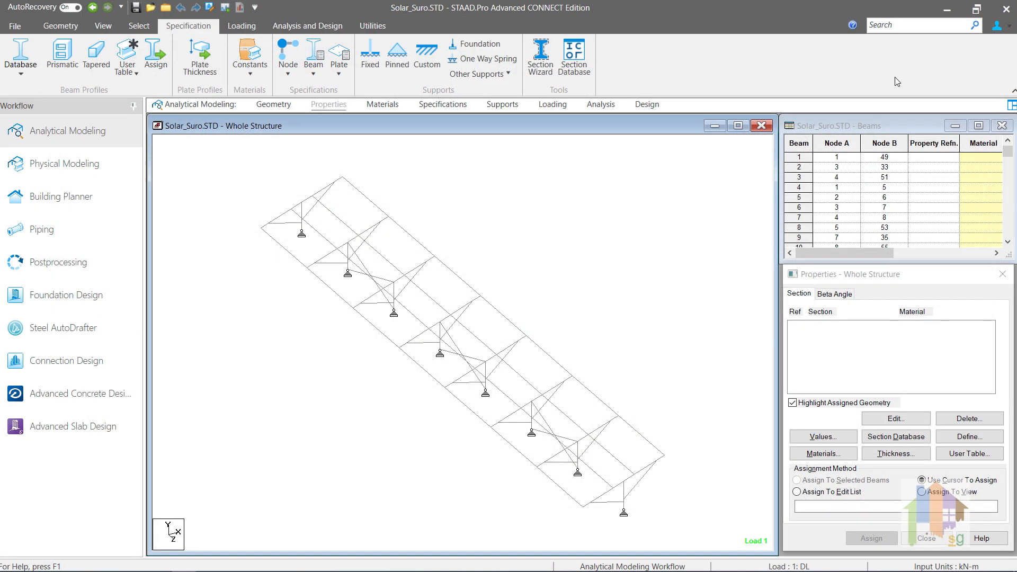
- Locate the 35HU50X1.5 hat in the Indian cold-formed section profiles and examine the Custom CF row in the section table
{"action": "left_click", "coordinate": [896, 436]}
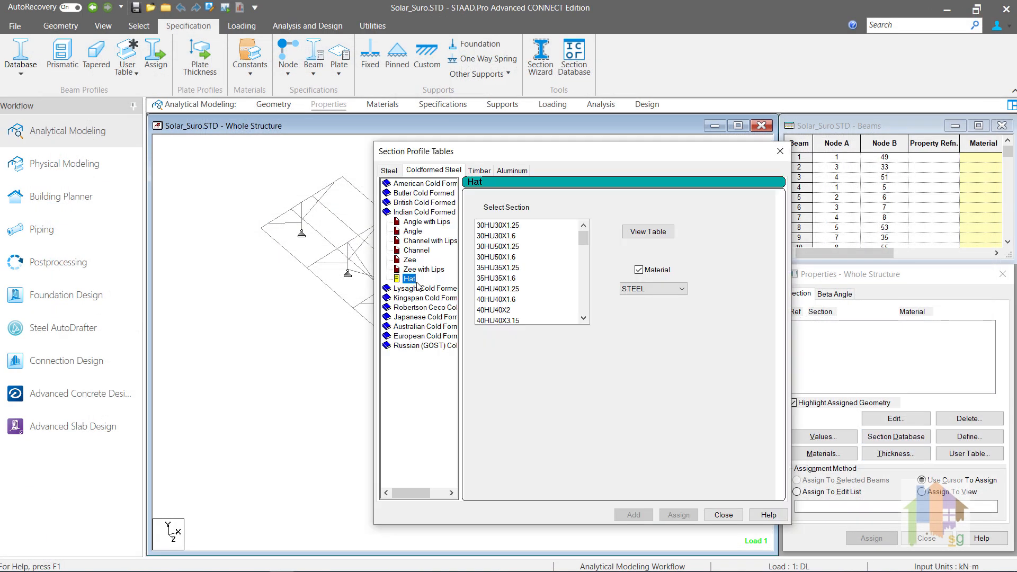
{"action": "left_click_drag", "start_coordinate": [583, 239], "coordinate": [583, 311]}
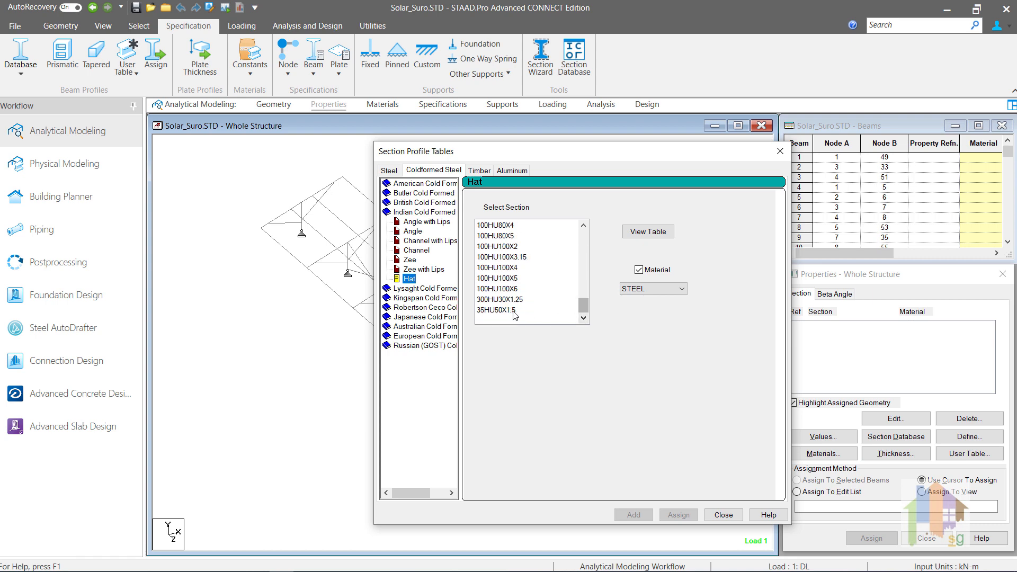
{"action": "left_click", "coordinate": [512, 312]}
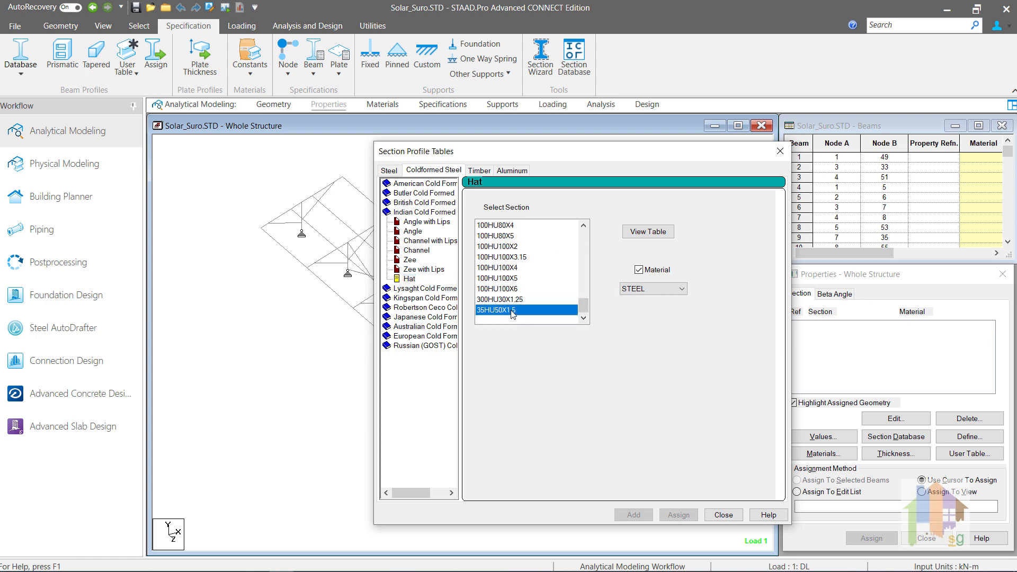
{"action": "left_click", "coordinate": [647, 232]}
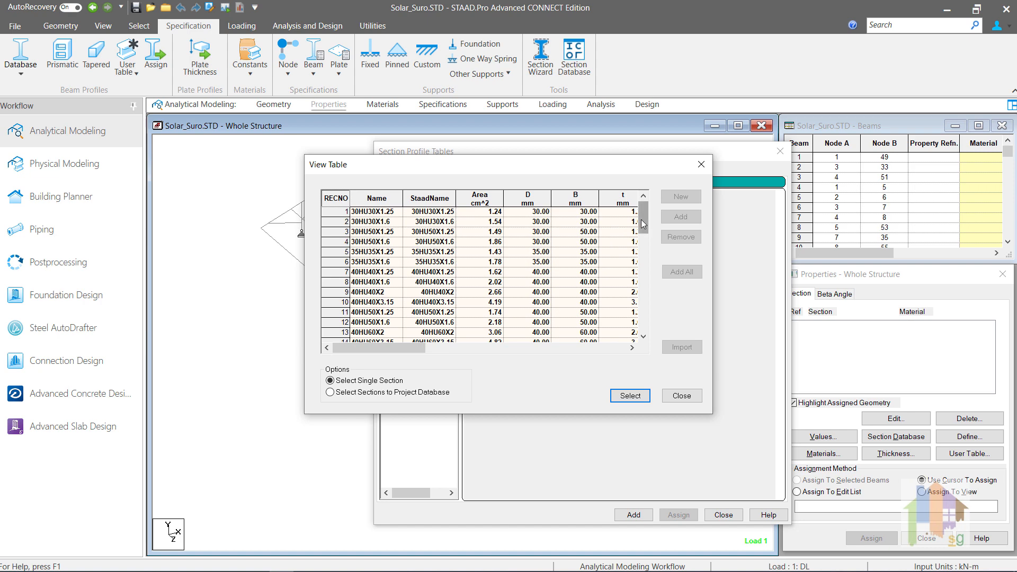
{"action": "left_click_drag", "start_coordinate": [642, 220], "coordinate": [643, 316]}
{"action": "left_click", "coordinate": [387, 334]}
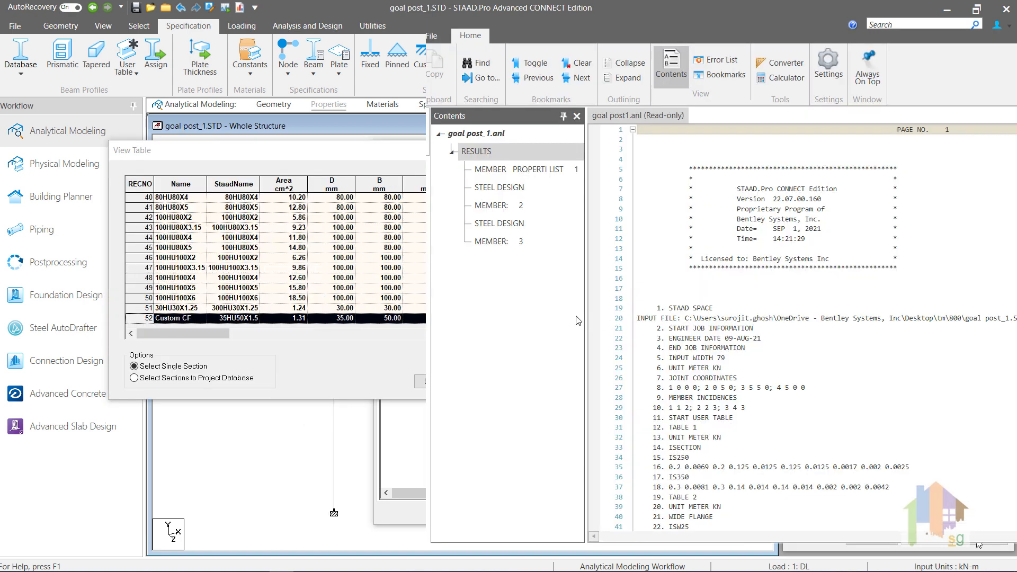
- Examine the IS801 code check results for member 2 in the goal post_1 analysis output
{"action": "left_click", "coordinate": [497, 206]}
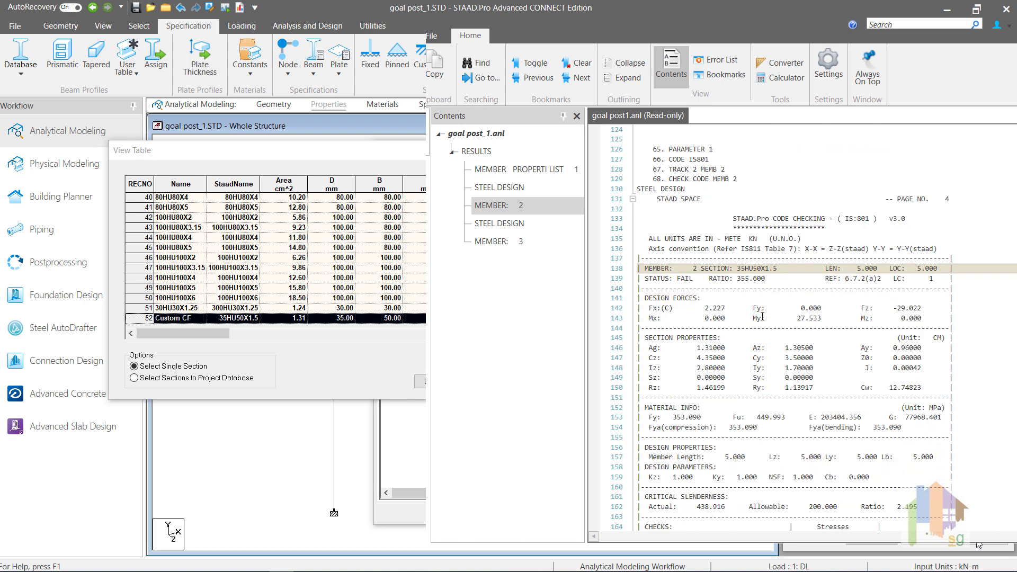
{"action": "scroll", "coordinate": [762, 316], "scroll_direction": "down", "scroll_amount": 1}
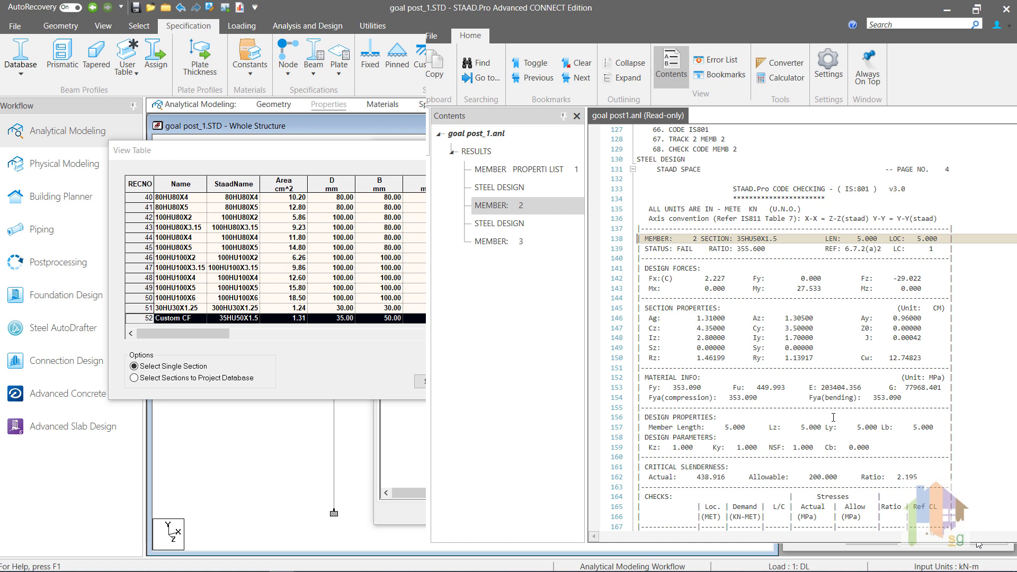
{"action": "scroll", "coordinate": [833, 418], "scroll_direction": "down", "scroll_amount": 1}
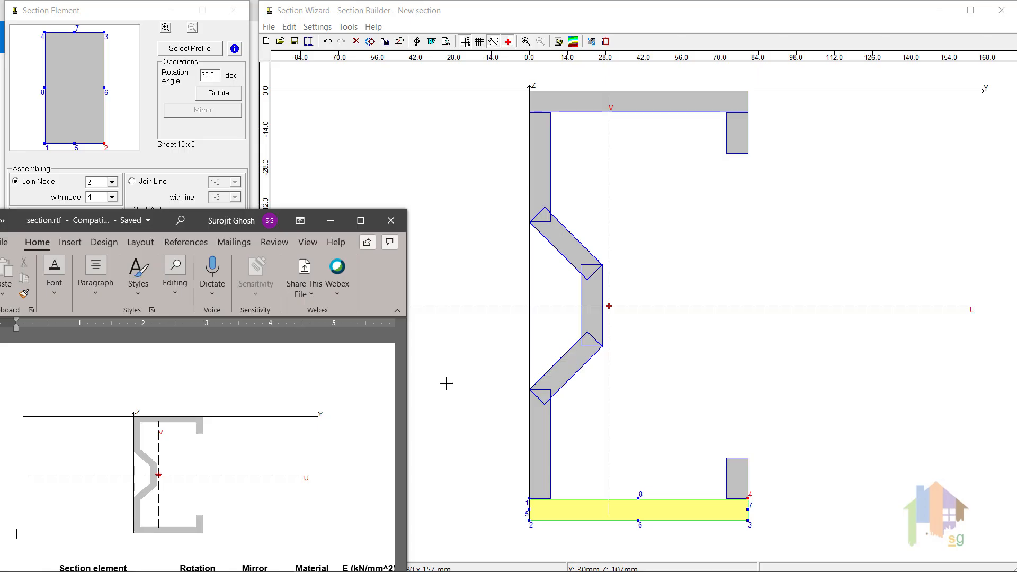
- Find an equivalent channel for the built-up section of sheets in Section Wizard's Section Builder
{"action": "left_click", "coordinate": [446, 383]}
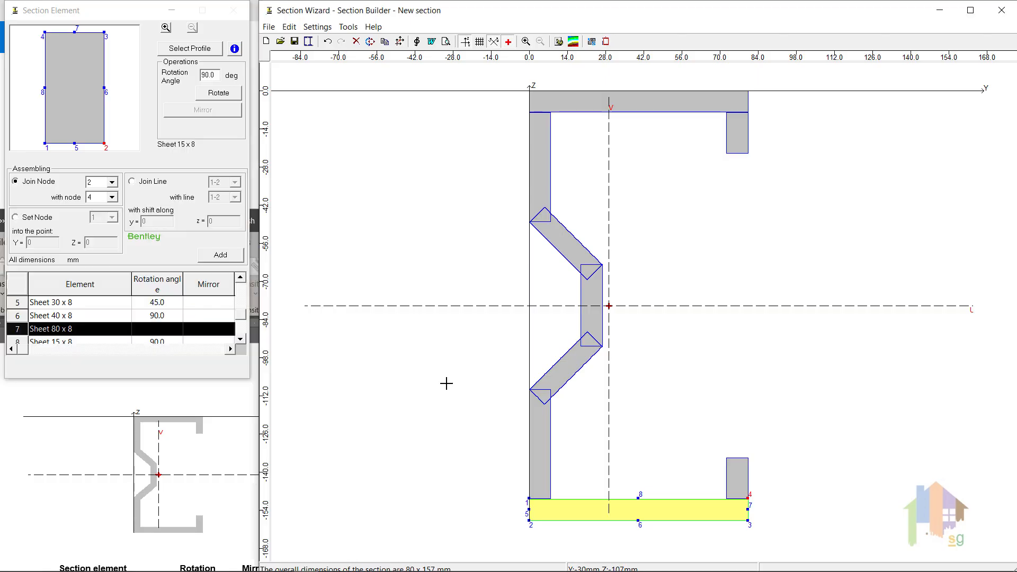
{"action": "left_click", "coordinate": [606, 42]}
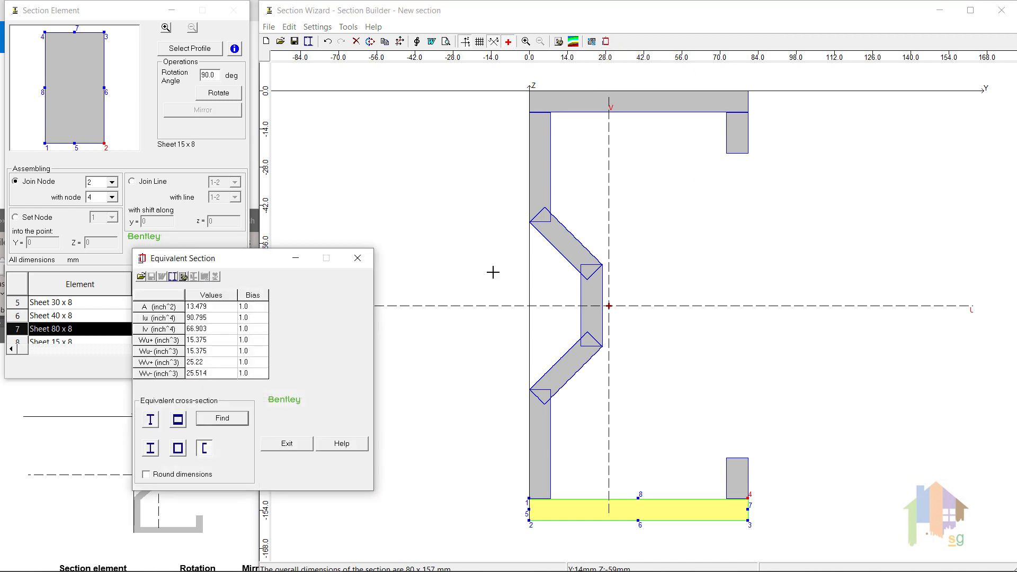
{"action": "left_click_drag", "start_coordinate": [246, 264], "coordinate": [368, 139]}
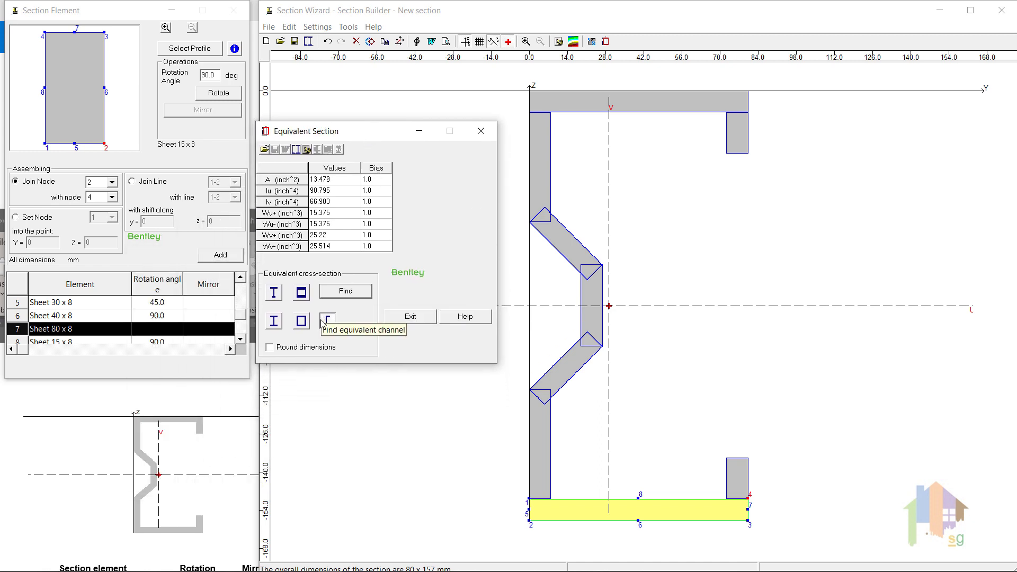
{"action": "left_click", "coordinate": [341, 293]}
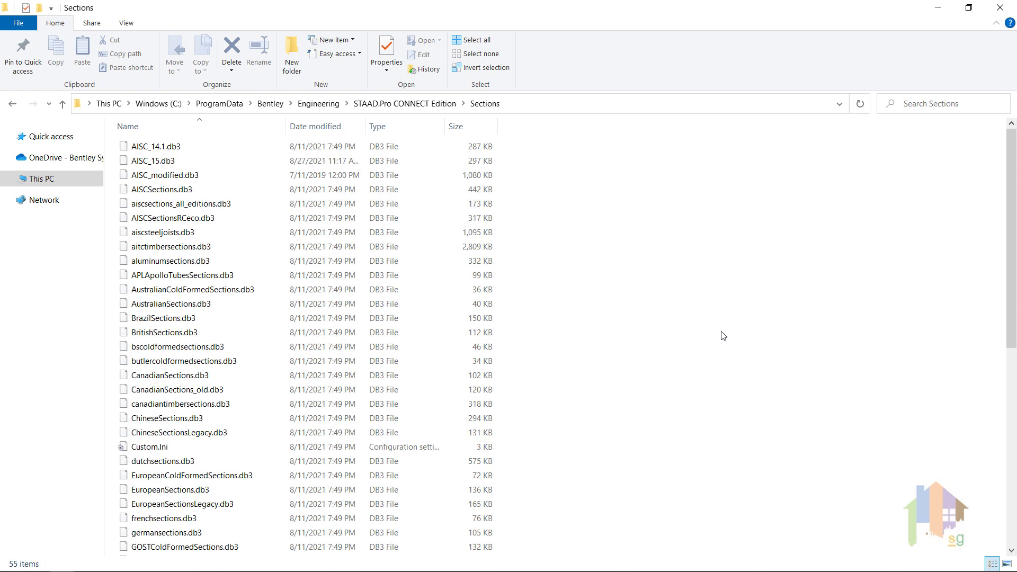
- Locate and open the IScustomCFS.db3 file in the STAAD.Pro CONNECT Edition Sections folder
{"action": "scroll", "coordinate": [723, 336], "scroll_direction": "down", "scroll_amount": 1}
{"action": "scroll", "coordinate": [722, 335], "scroll_direction": "down", "scroll_amount": 2}
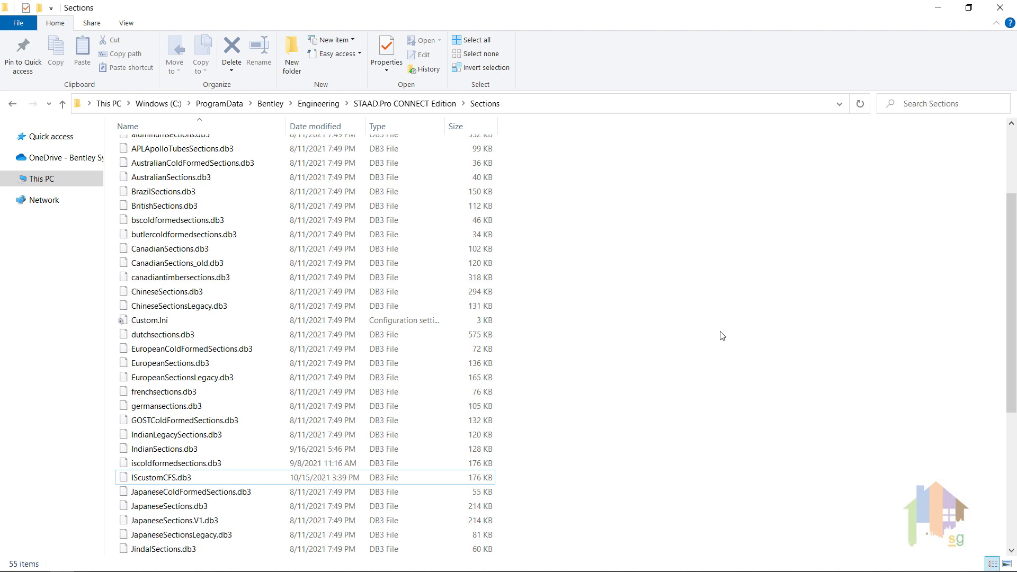
{"action": "left_click", "coordinate": [173, 478]}
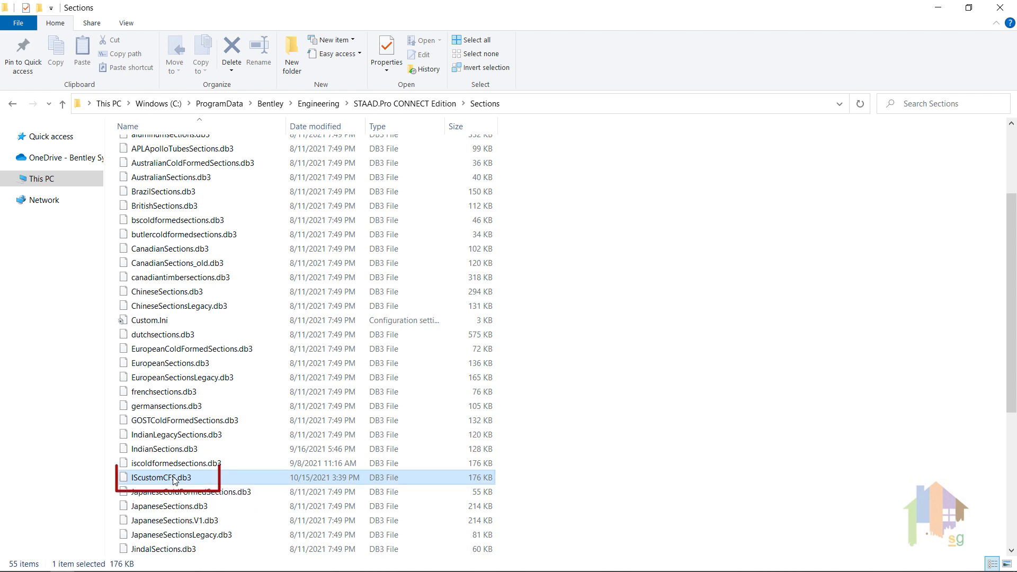
{"action": "double_click", "coordinate": [174, 478]}
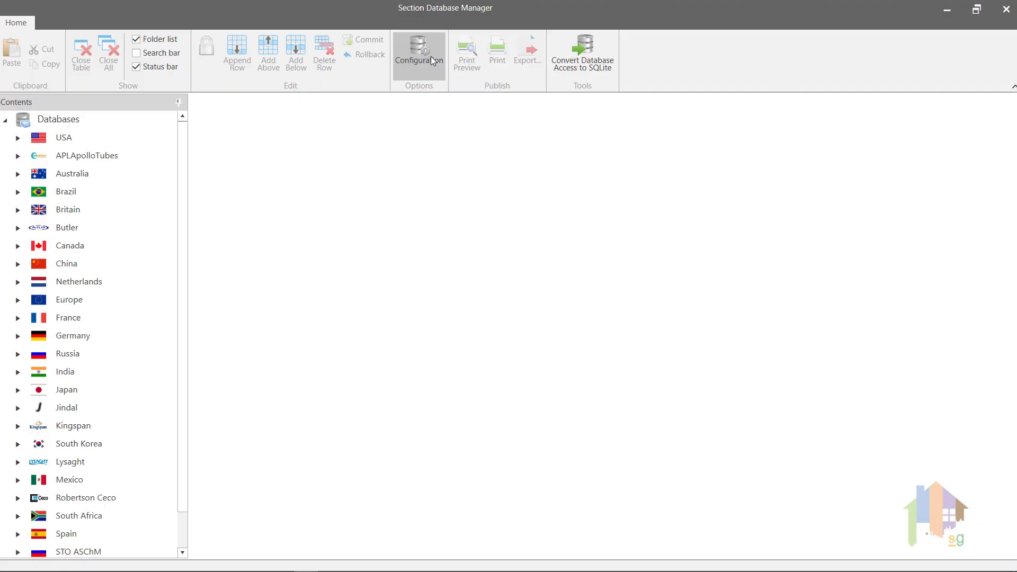
- Configure iscustomcfs as the default Indian cold-formed steel database in Section Database Manager
{"action": "left_click", "coordinate": [419, 50]}
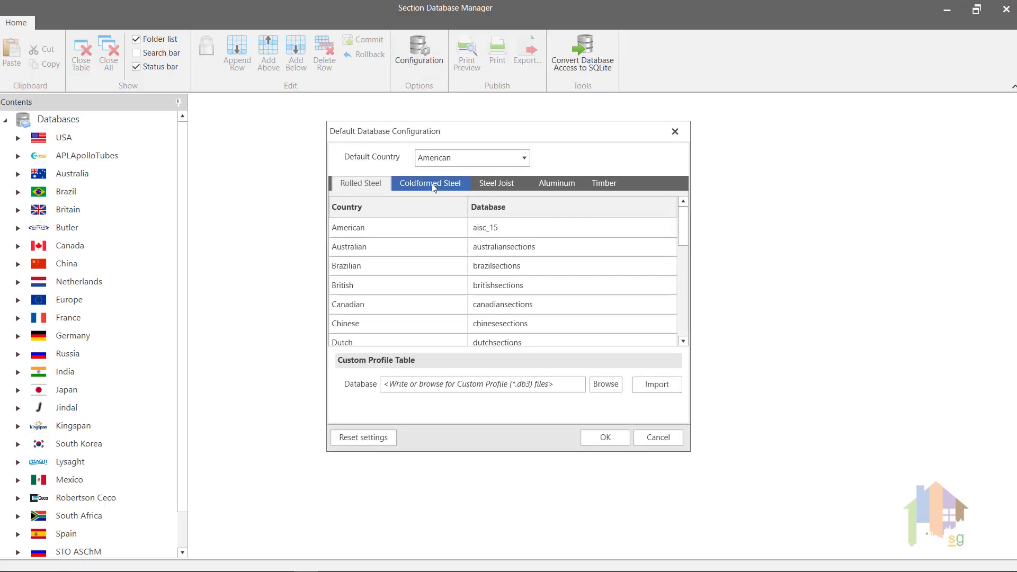
{"action": "left_click", "coordinate": [431, 183]}
{"action": "left_click", "coordinate": [647, 247]}
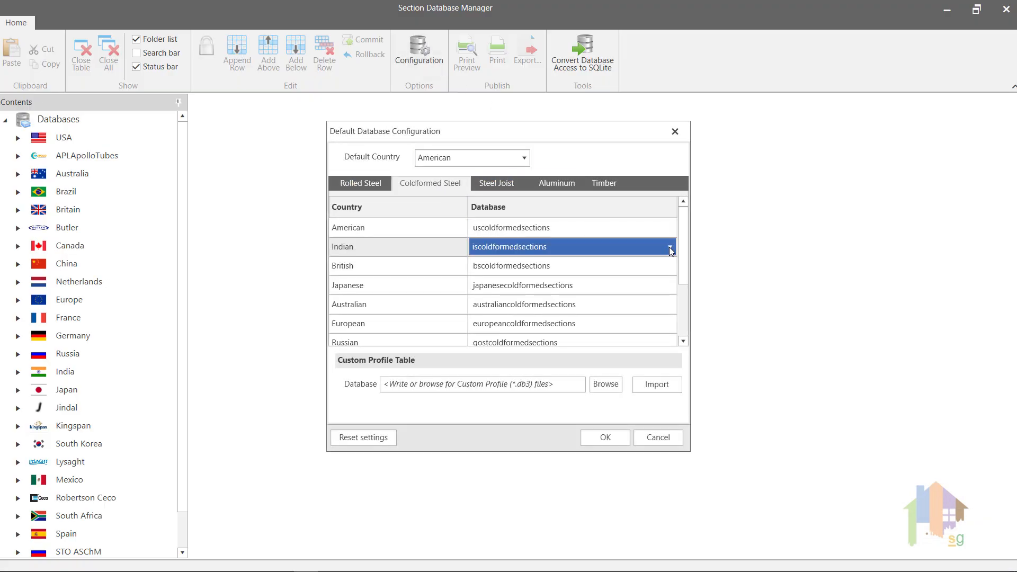
{"action": "left_click", "coordinate": [669, 247]}
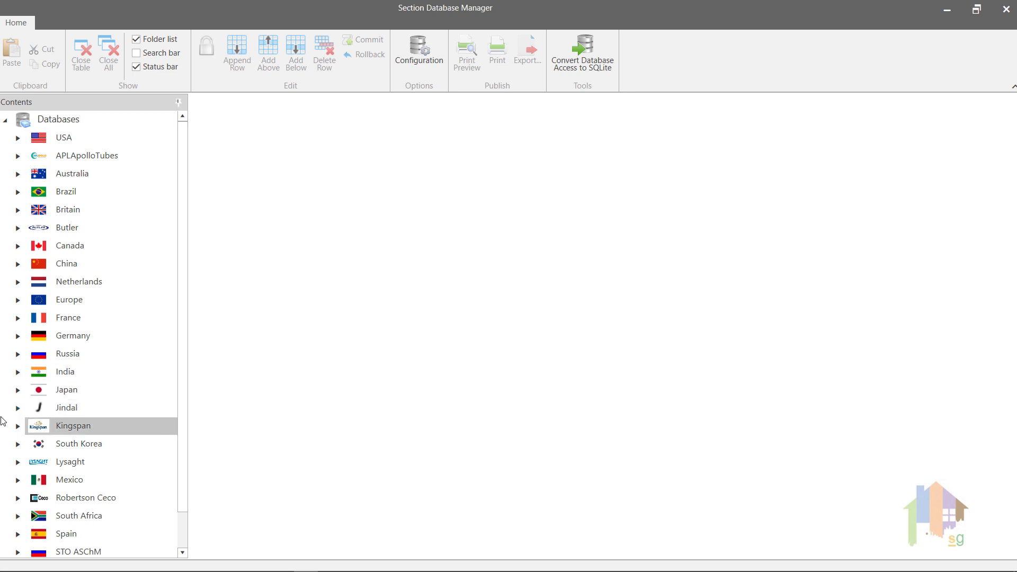
- Open the Channel with Lips table of the Custom CFS database under India's cold-formed steel sections
{"action": "left_click", "coordinate": [17, 371]}
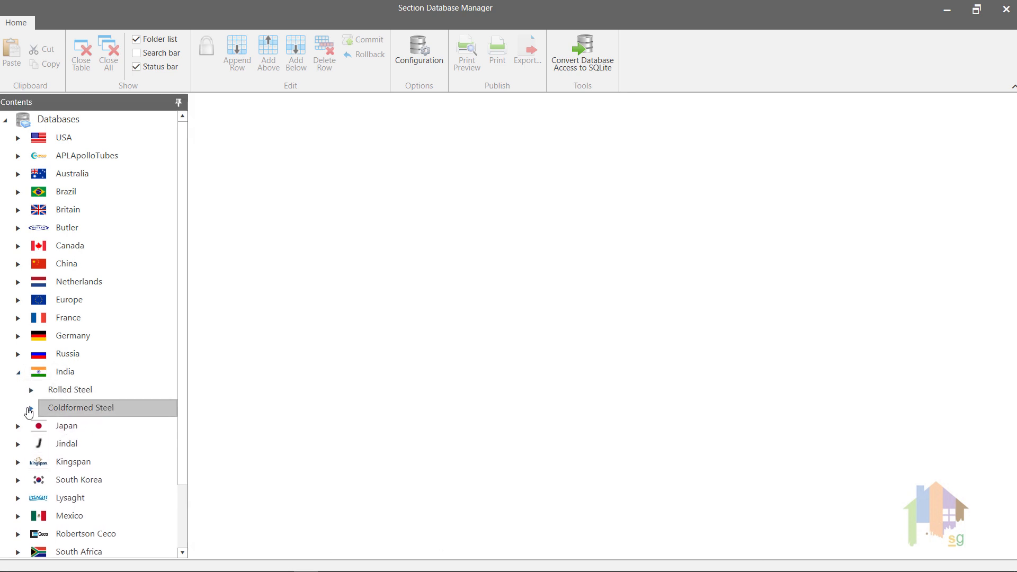
{"action": "left_click", "coordinate": [31, 408]}
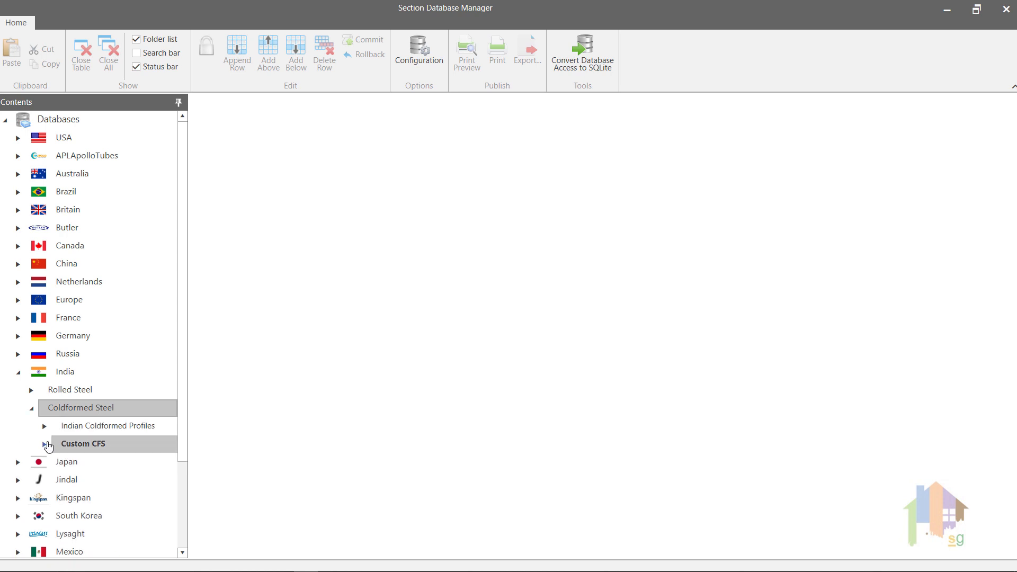
{"action": "left_click", "coordinate": [45, 445]}
{"action": "scroll", "coordinate": [19, 413], "scroll_direction": "up", "scroll_amount": 2}
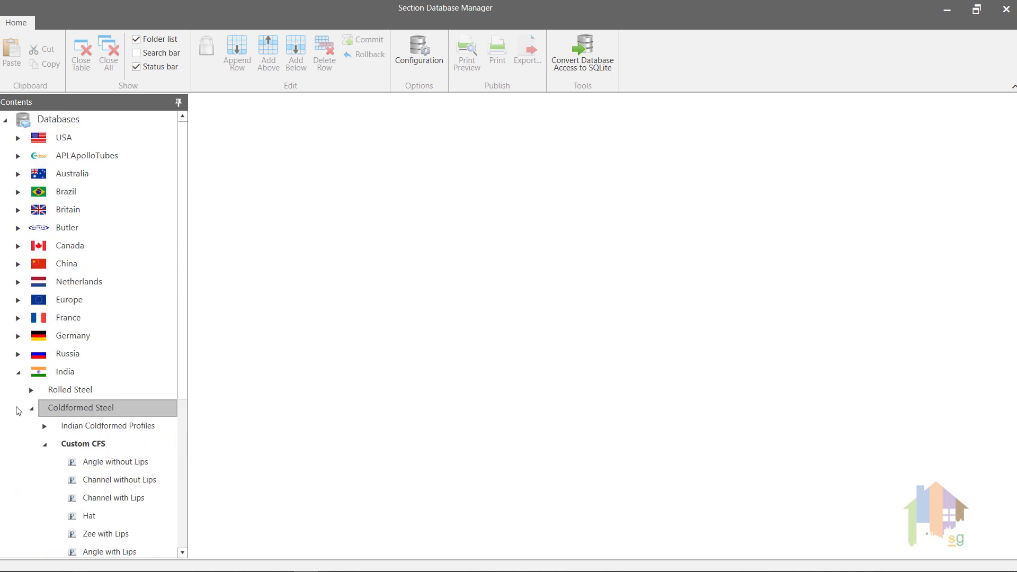
{"action": "left_click", "coordinate": [37, 410]}
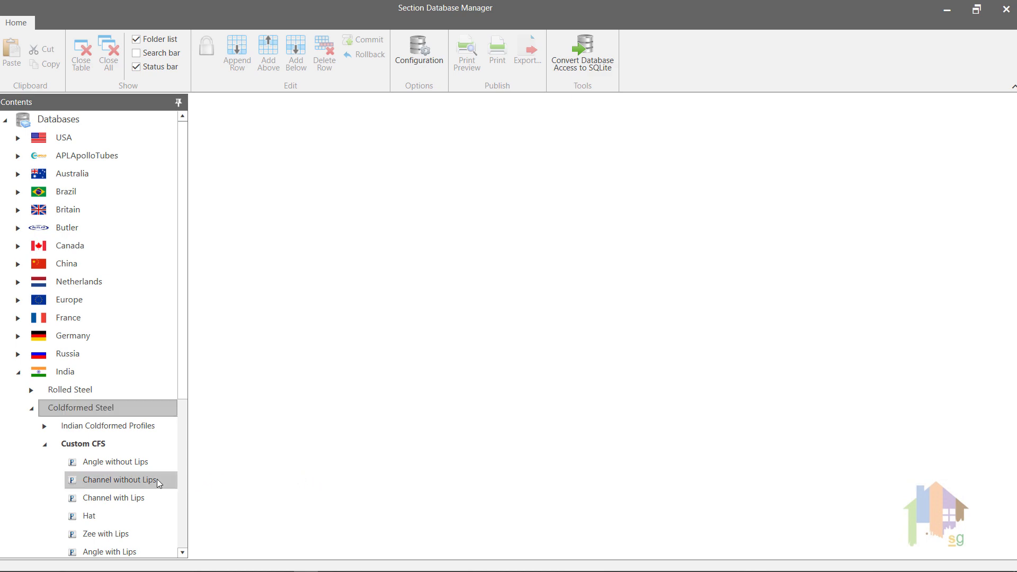
{"action": "double_click", "coordinate": [114, 498]}
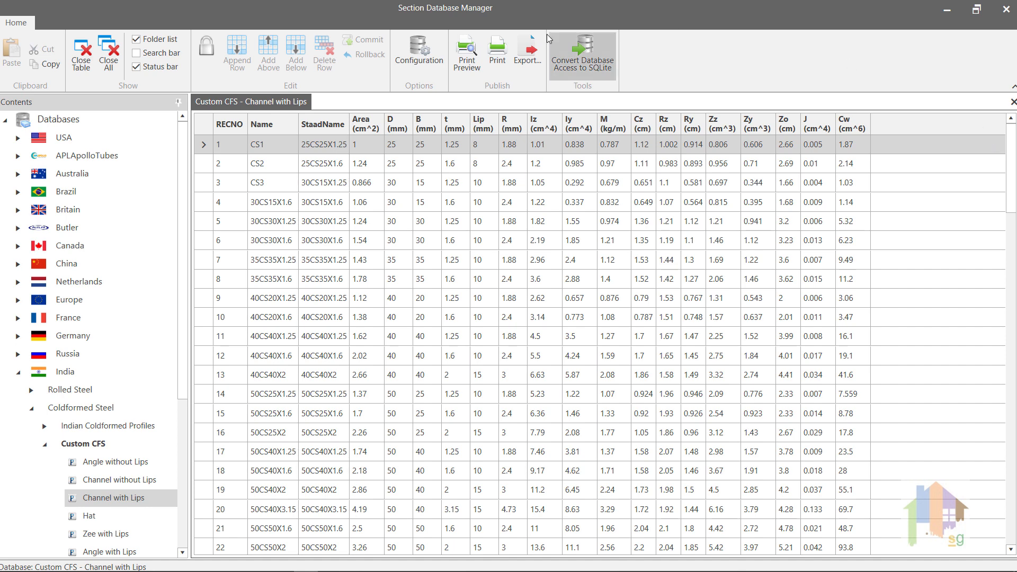
- Check which databases are available for Indian cold-formed steel in the default database configuration
{"action": "left_click", "coordinate": [418, 50]}
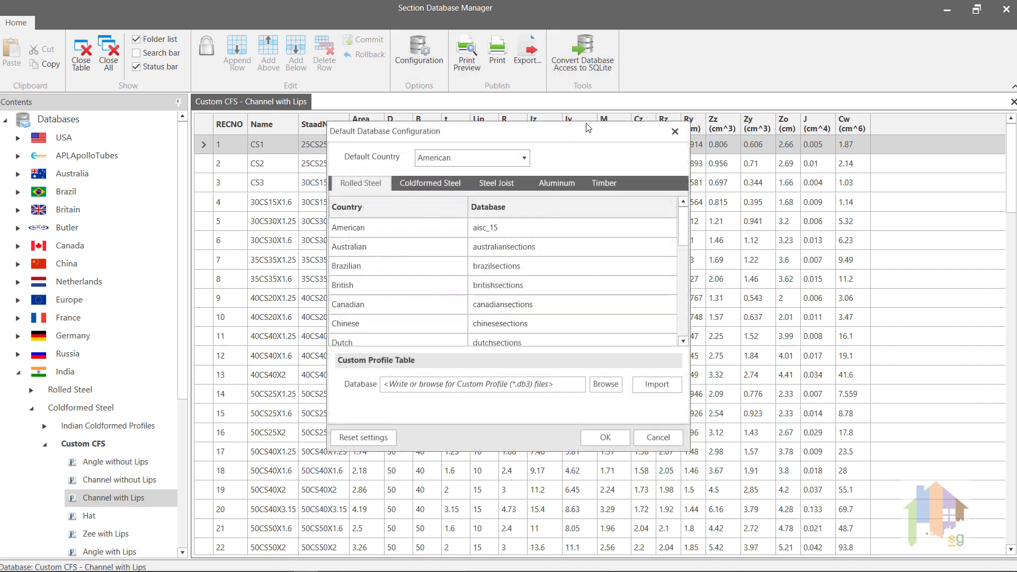
{"action": "left_click", "coordinate": [438, 184]}
{"action": "left_click", "coordinate": [668, 250]}
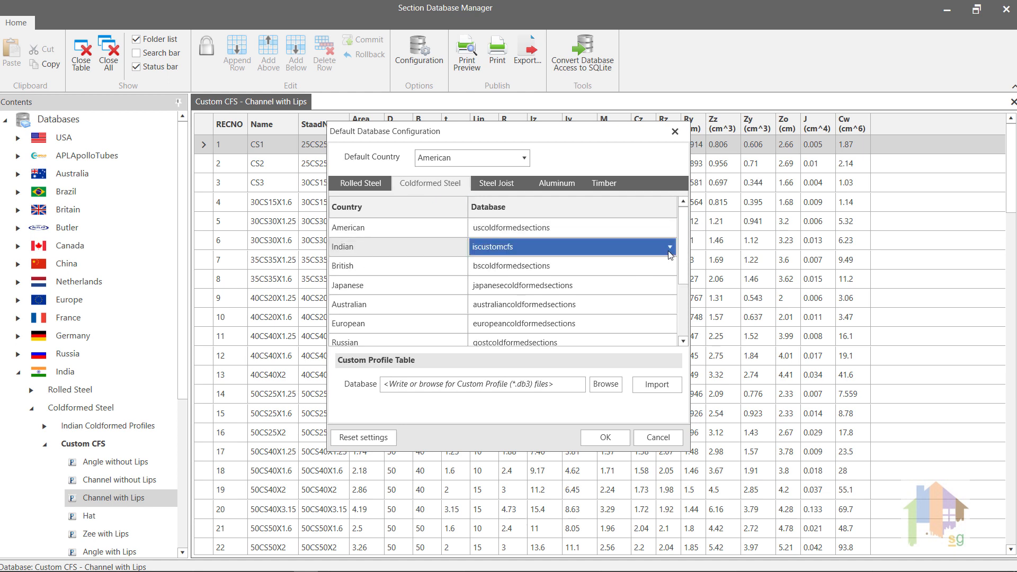
{"action": "left_click", "coordinate": [670, 248]}
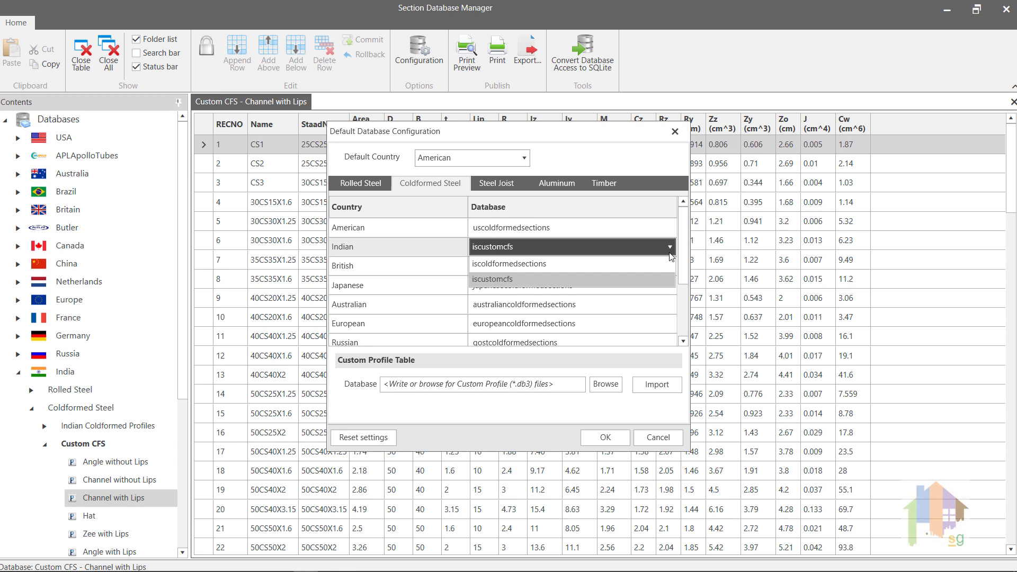
{"action": "left_click", "coordinate": [670, 256]}
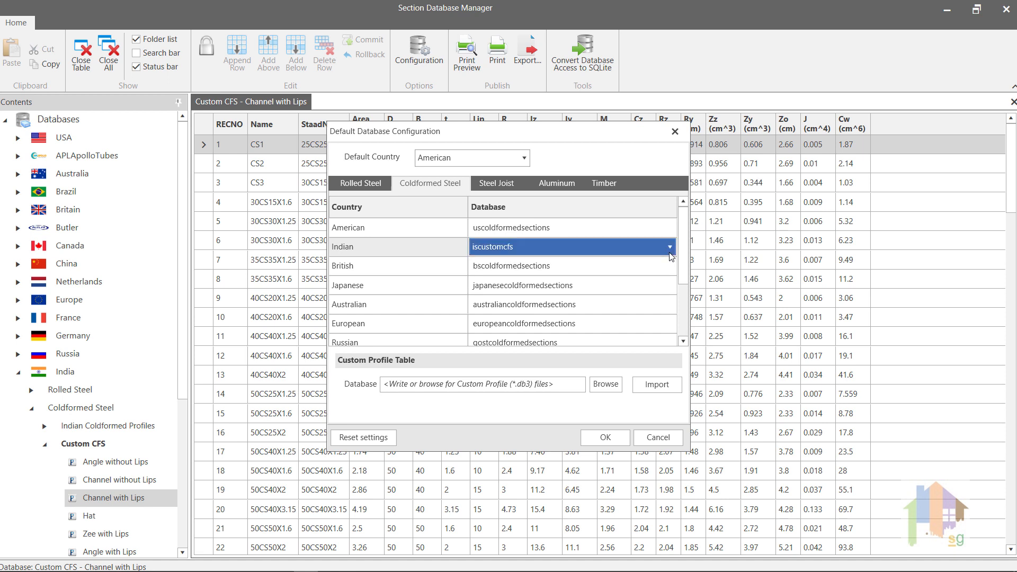
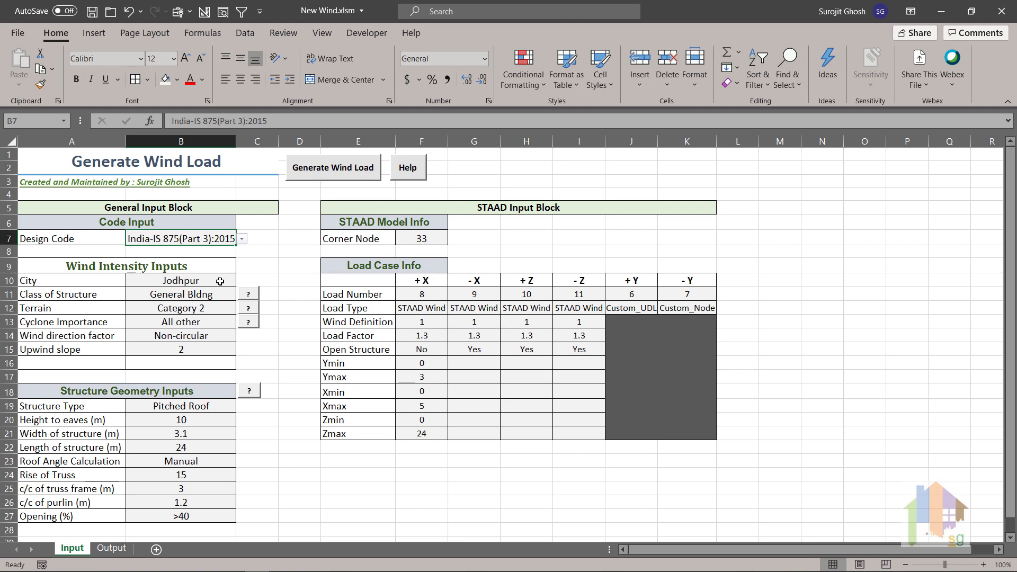
- In the New Wind.xlsm Excel workbook, set the city to Kolkata and terrain to Category 3, and consult the terrain category reference
{"action": "left_click", "coordinate": [220, 281]}
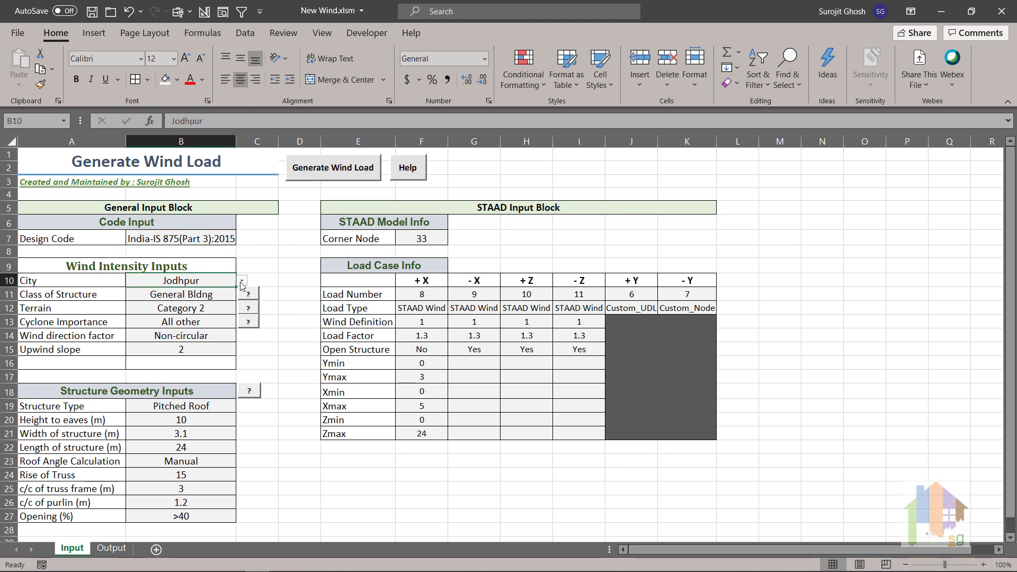
{"action": "key", "text": "alt+Down"}
{"action": "left_click", "coordinate": [215, 319]}
{"action": "left_click", "coordinate": [218, 308]}
{"action": "key", "text": "alt+Down"}
{"action": "left_click", "coordinate": [220, 334]}
{"action": "left_click", "coordinate": [249, 307]}
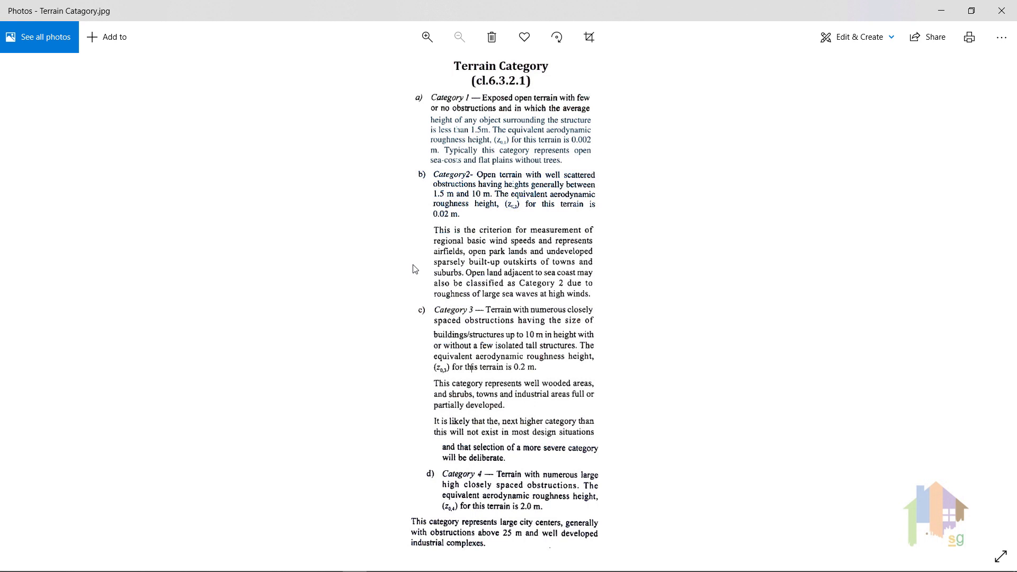
{"action": "left_click", "coordinate": [1001, 9]}
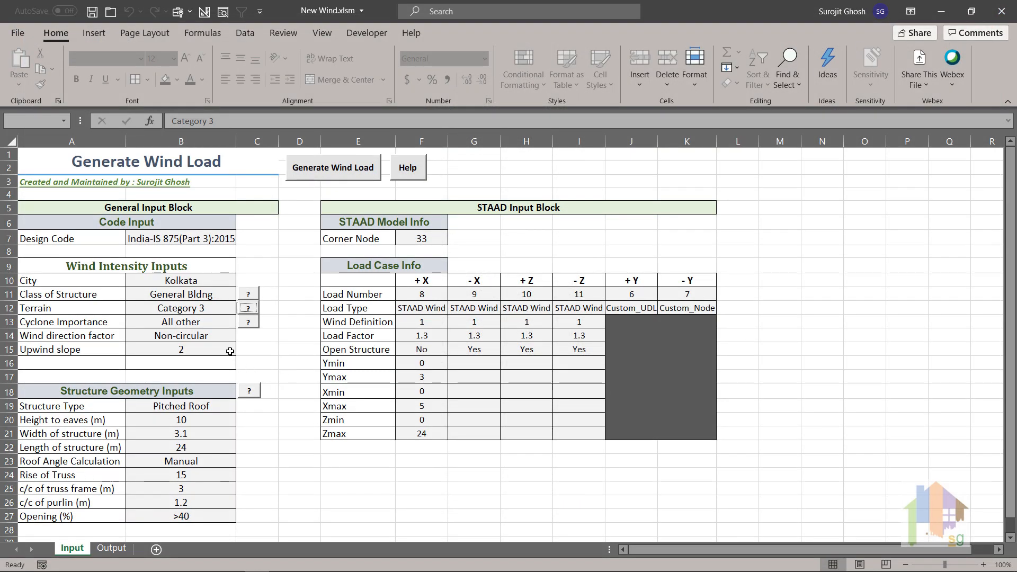
- Try an upwind slope of 4 in the wind intensity inputs and return the slope to 2
{"action": "left_click", "coordinate": [223, 350]}
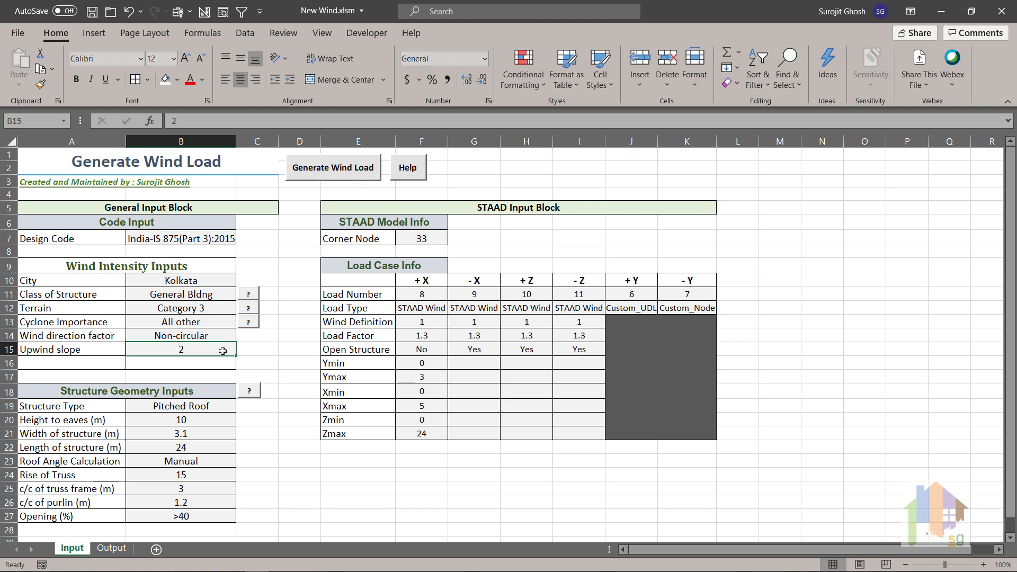
{"action": "type", "text": "4"}
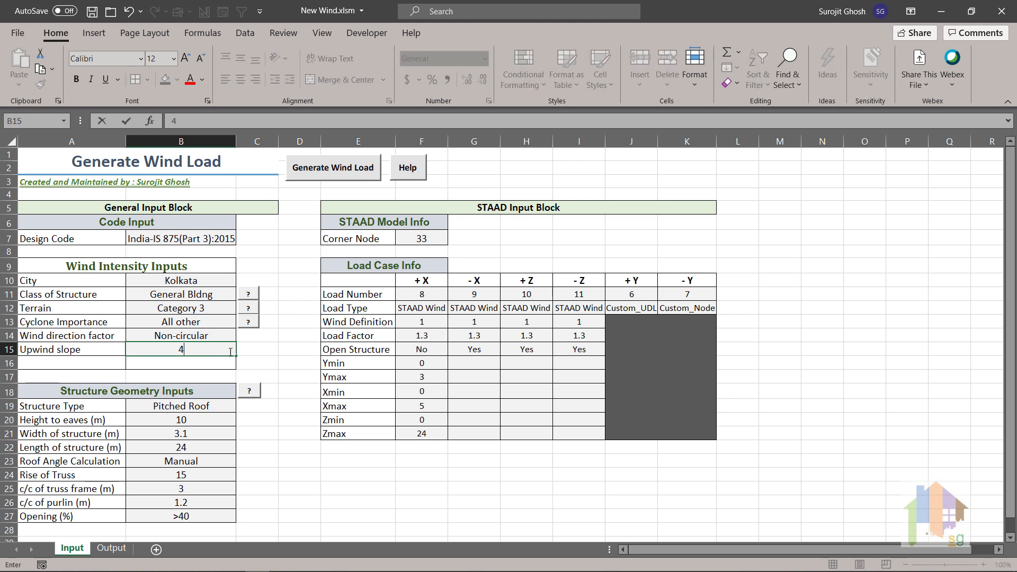
{"action": "left_click", "coordinate": [263, 353]}
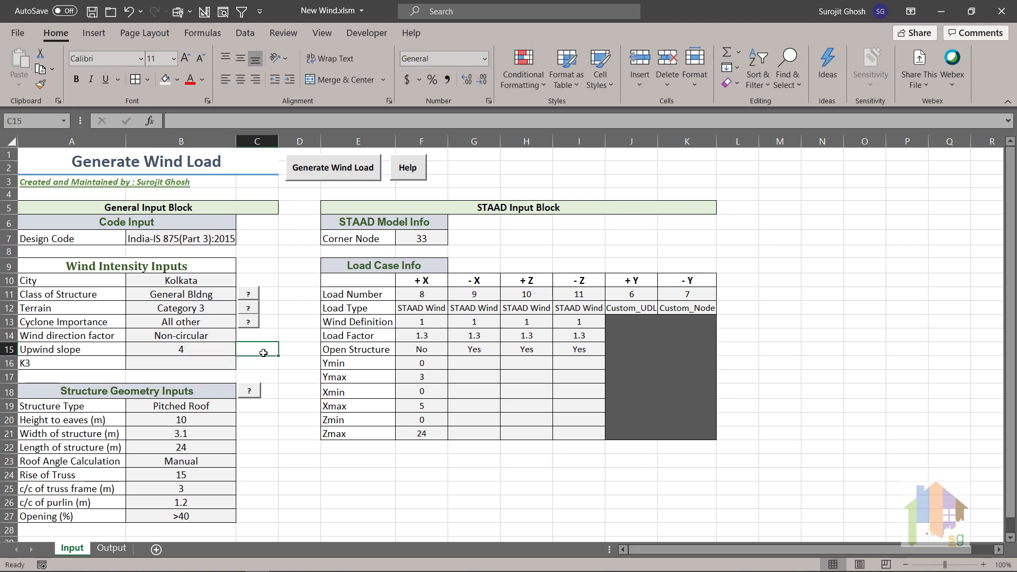
{"action": "left_click", "coordinate": [194, 366]}
{"action": "left_click", "coordinate": [189, 348]}
{"action": "type", "text": "2"}
{"action": "left_click", "coordinate": [265, 351]}
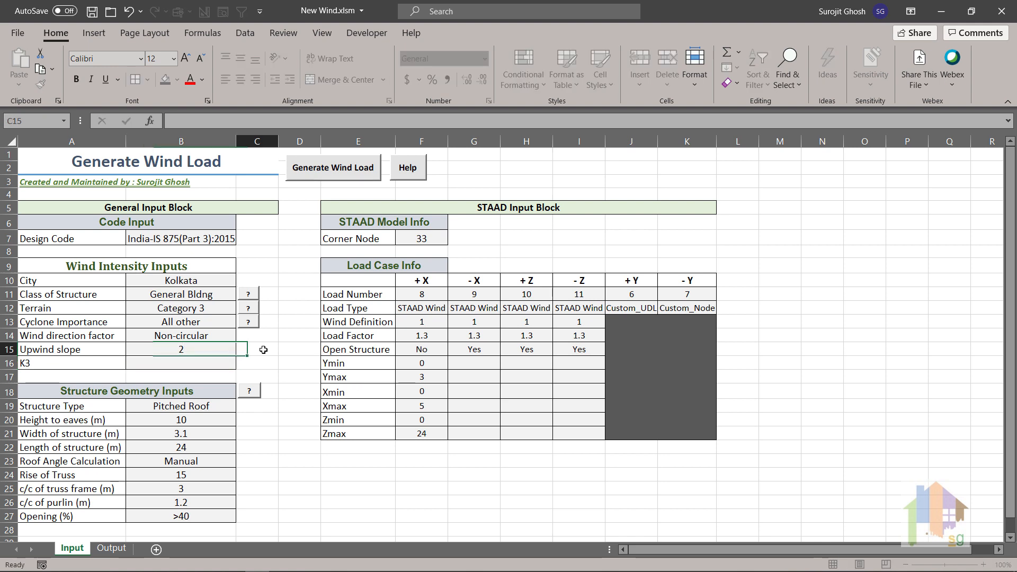
- Set the structure type to Monoslope Roof and the roof angle calculation to Automate in the structure geometry inputs
{"action": "left_click", "coordinate": [224, 407]}
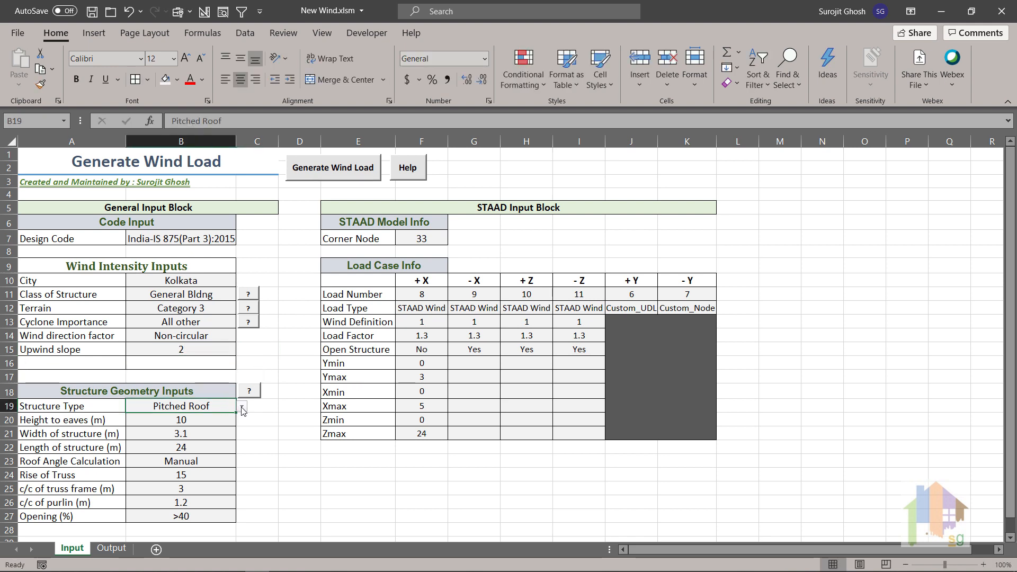
{"action": "left_click", "coordinate": [241, 409]}
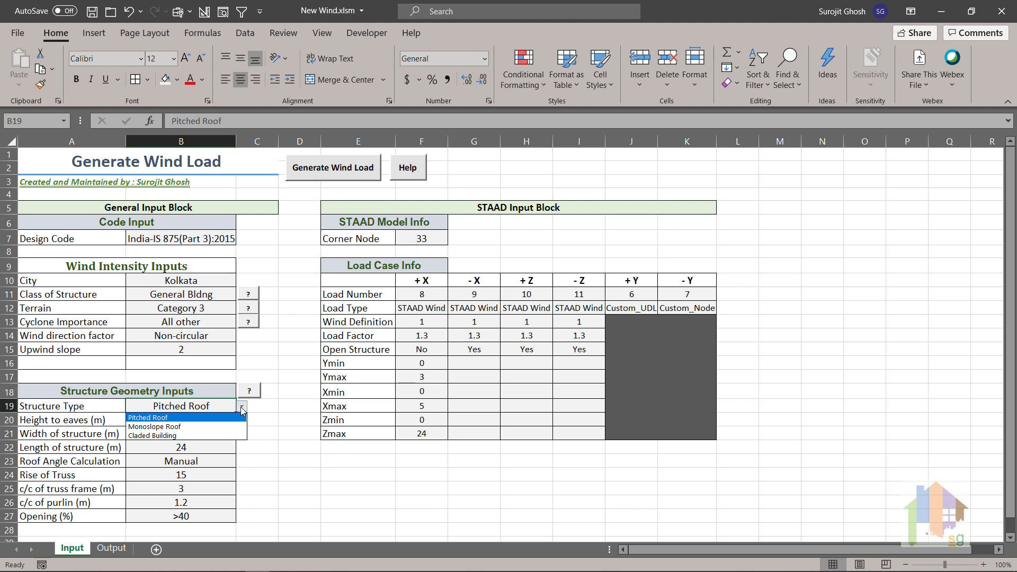
{"action": "left_click", "coordinate": [226, 427]}
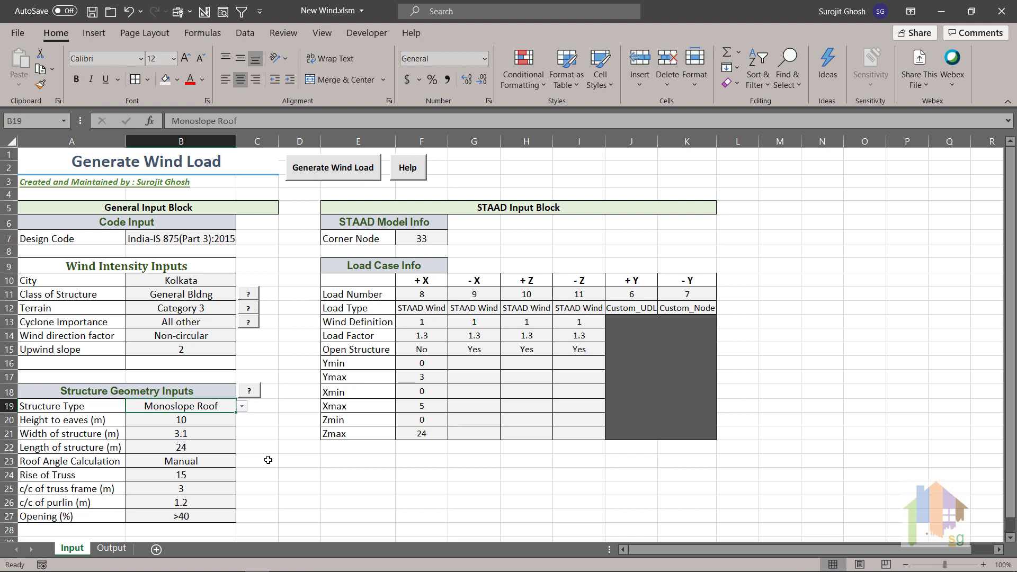
{"action": "left_click", "coordinate": [233, 463]}
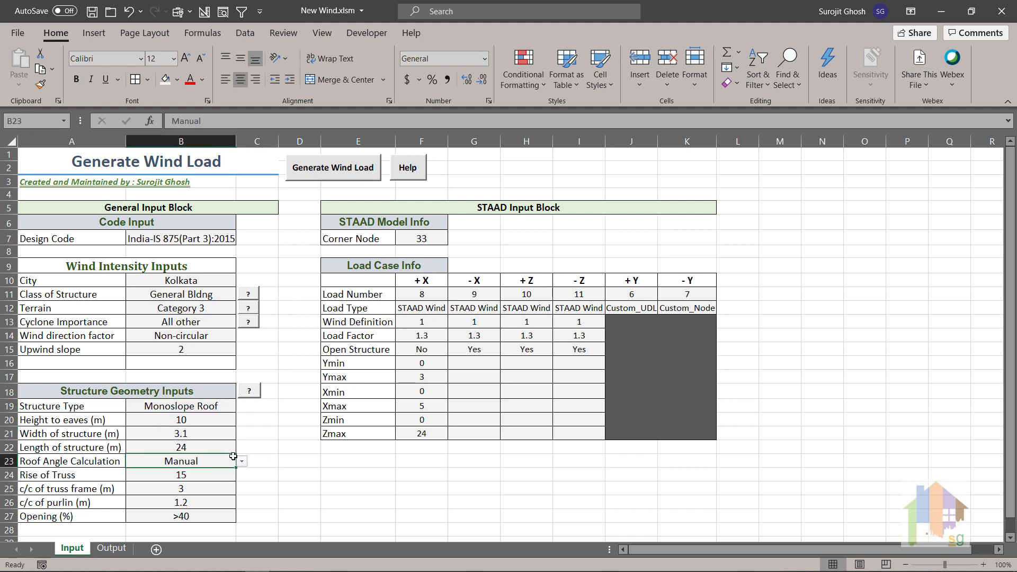
{"action": "left_click", "coordinate": [242, 462]}
{"action": "left_click", "coordinate": [216, 471]}
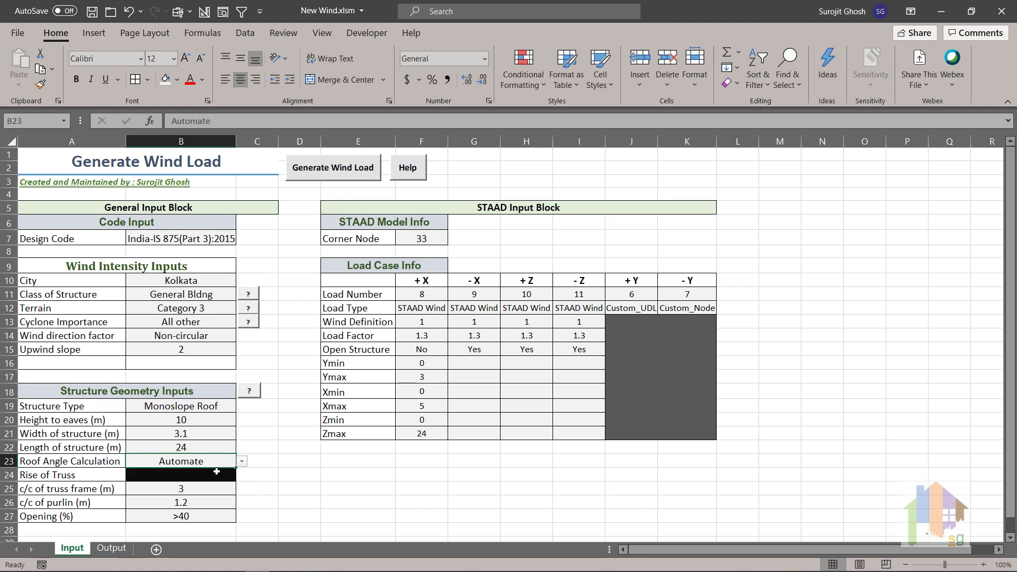
{"action": "left_click", "coordinate": [283, 485]}
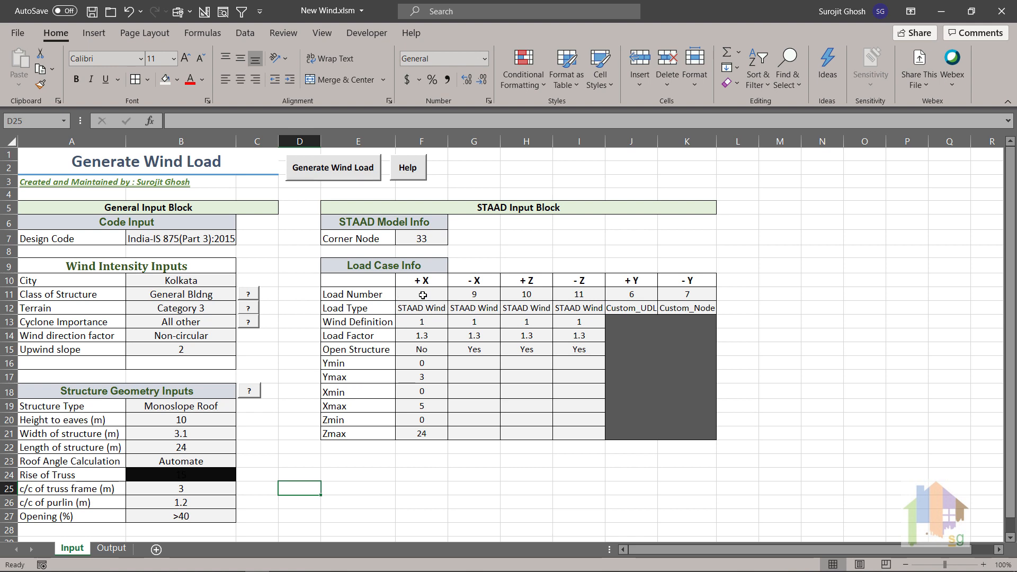
{"action": "key", "text": "Right"}
- Place the workbook beside the STAAD.Pro load case list and compare the load numbers of the +Y and -Y wind cases
{"action": "left_click_drag", "start_coordinate": [676, 3], "coordinate": [433, 51]}
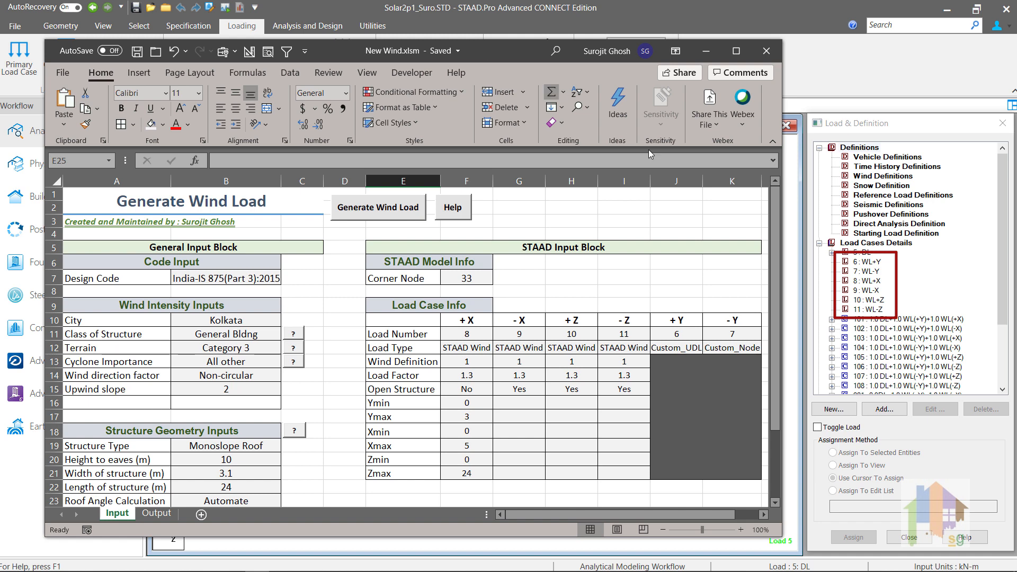
{"action": "left_click", "coordinate": [683, 333]}
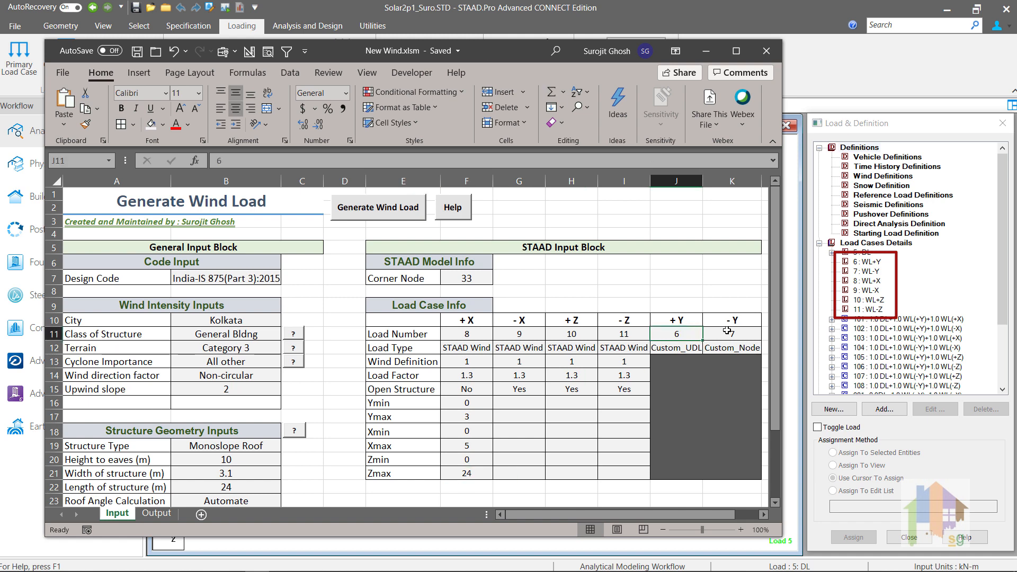
{"action": "left_click", "coordinate": [728, 332]}
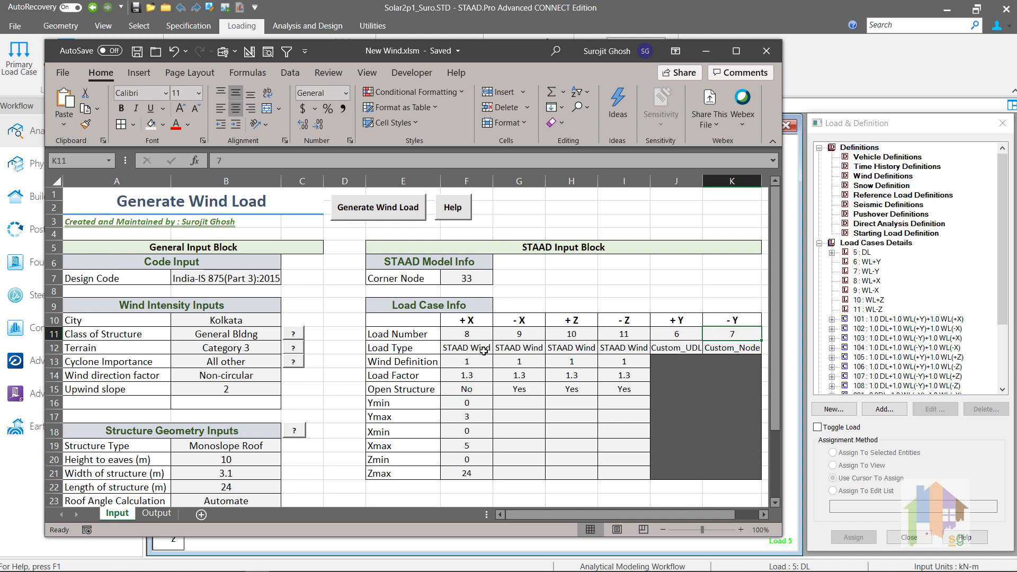
- Choose STAAD Wind as the +X load type and check the load type options for the +Y and -Y cases
{"action": "left_click", "coordinate": [483, 351]}
{"action": "left_click", "coordinate": [498, 349]}
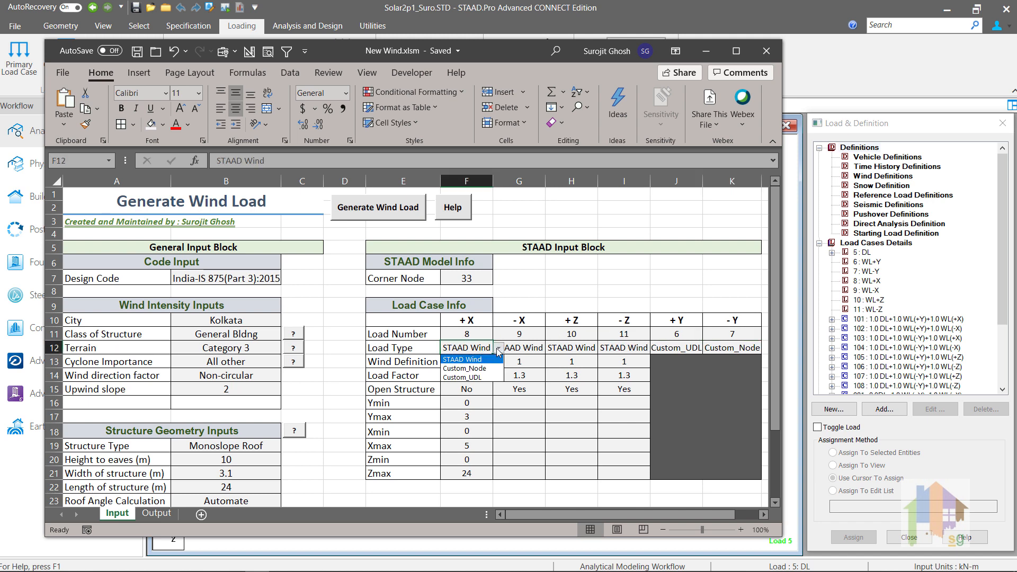
{"action": "left_click", "coordinate": [474, 359]}
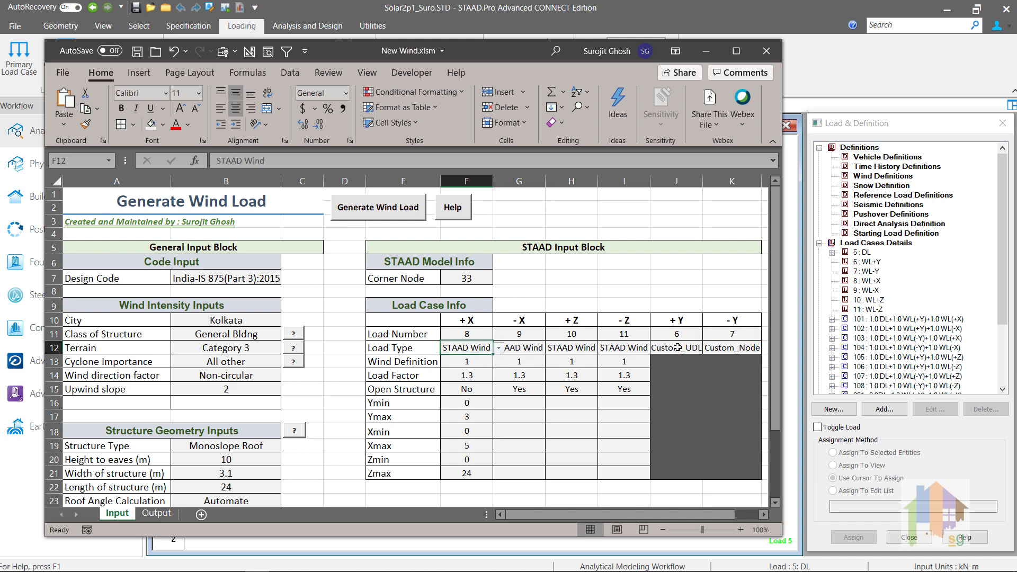
{"action": "left_click", "coordinate": [681, 349]}
{"action": "left_click", "coordinate": [708, 349]}
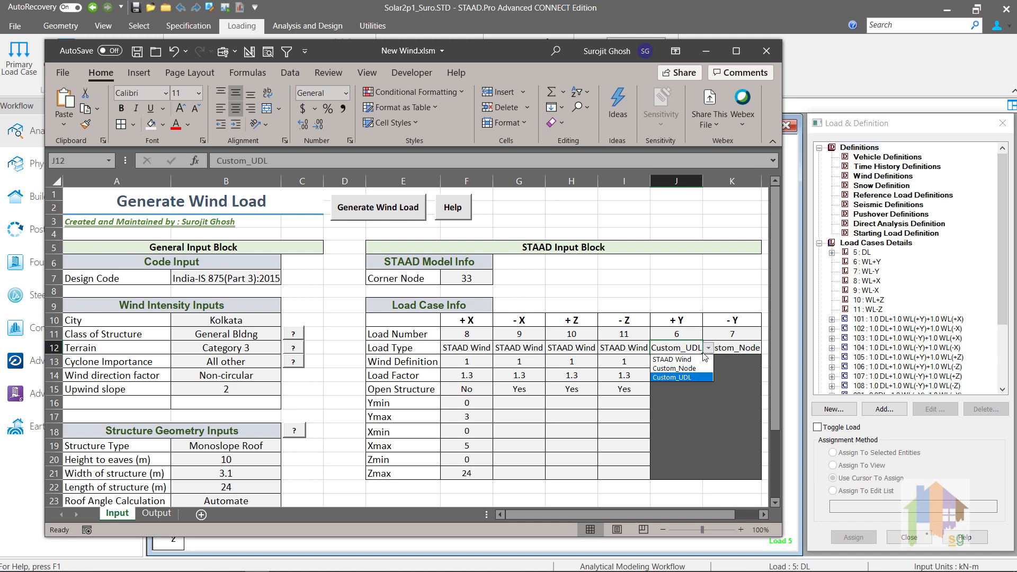
{"action": "left_click", "coordinate": [708, 349]}
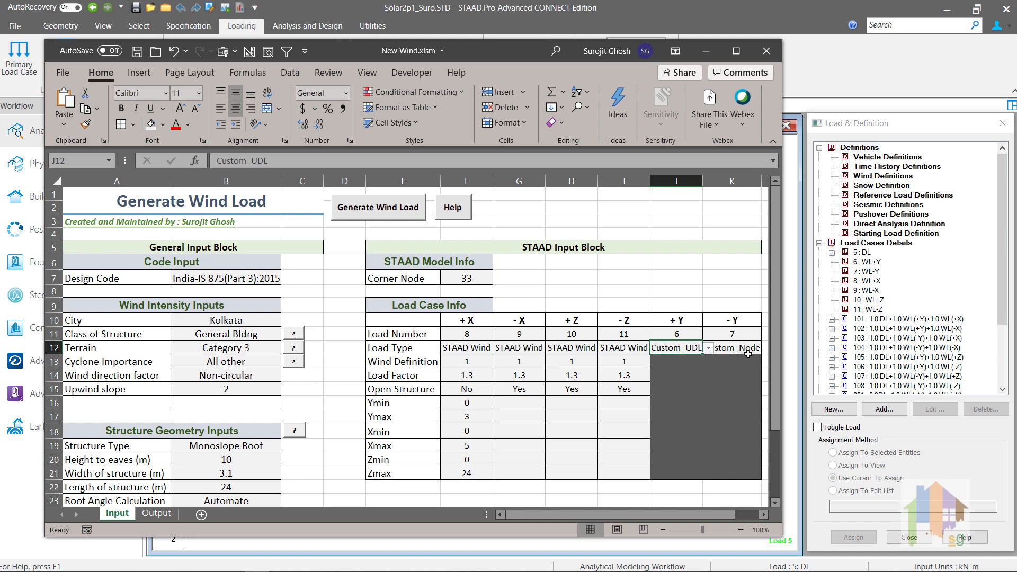
{"action": "left_click", "coordinate": [748, 350]}
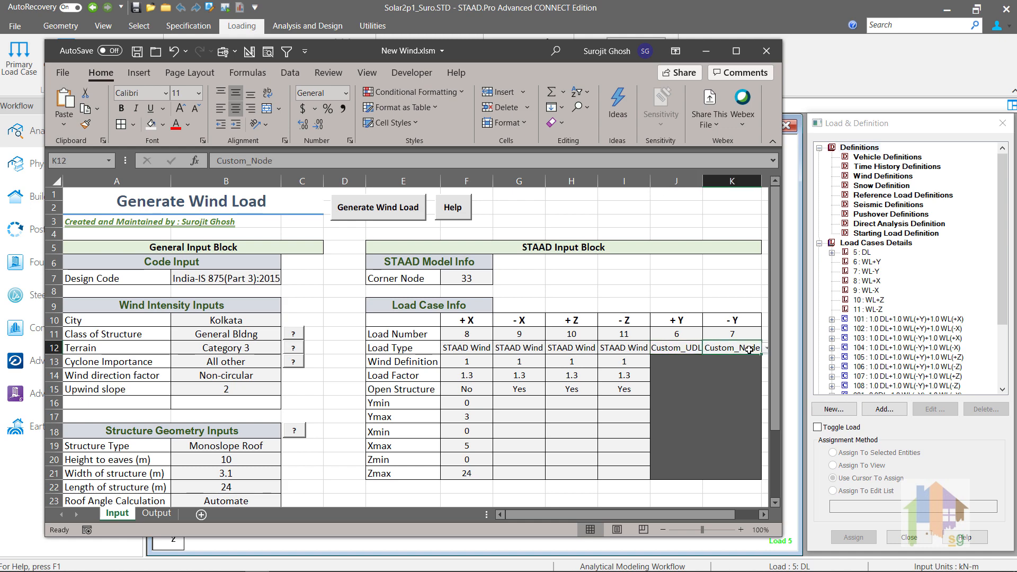
- Maximize the workbook and review the Open Structure options for the -X and +X cases and the Ymax range for +X
{"action": "left_click", "coordinate": [737, 50]}
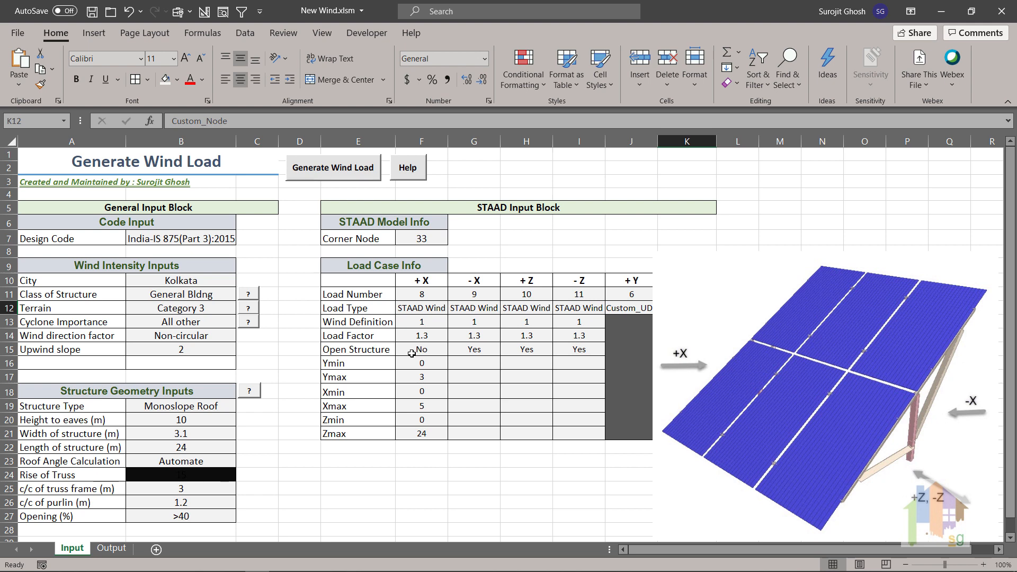
{"action": "left_click", "coordinate": [497, 350]}
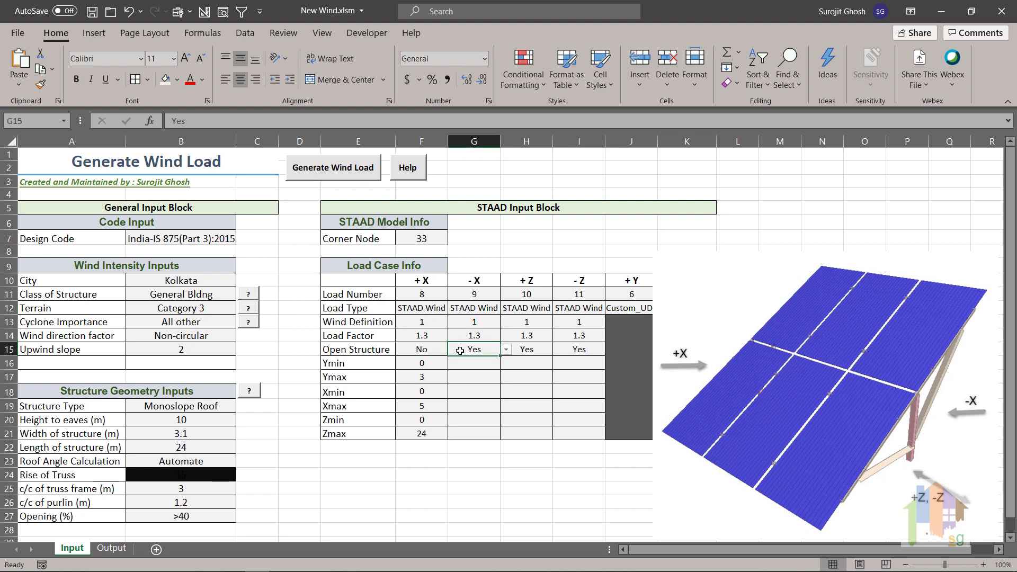
{"action": "left_click", "coordinate": [442, 350]}
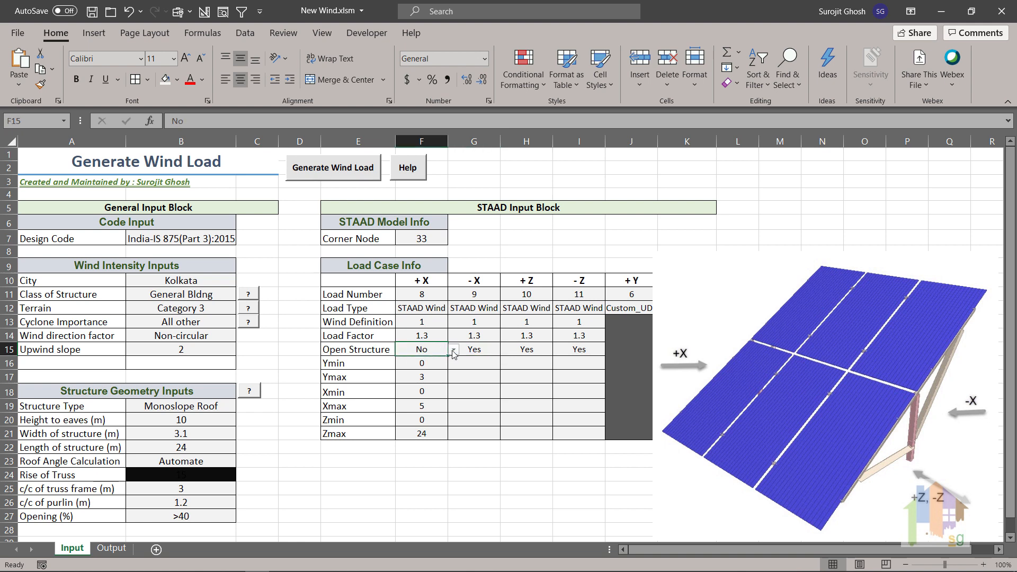
{"action": "left_click", "coordinate": [453, 350]}
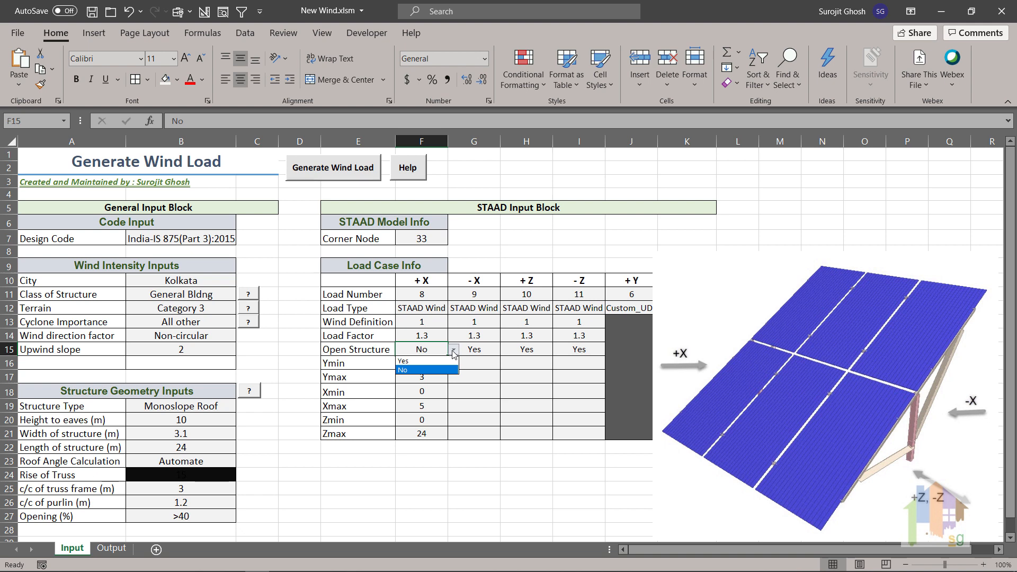
{"action": "left_click", "coordinate": [453, 351]}
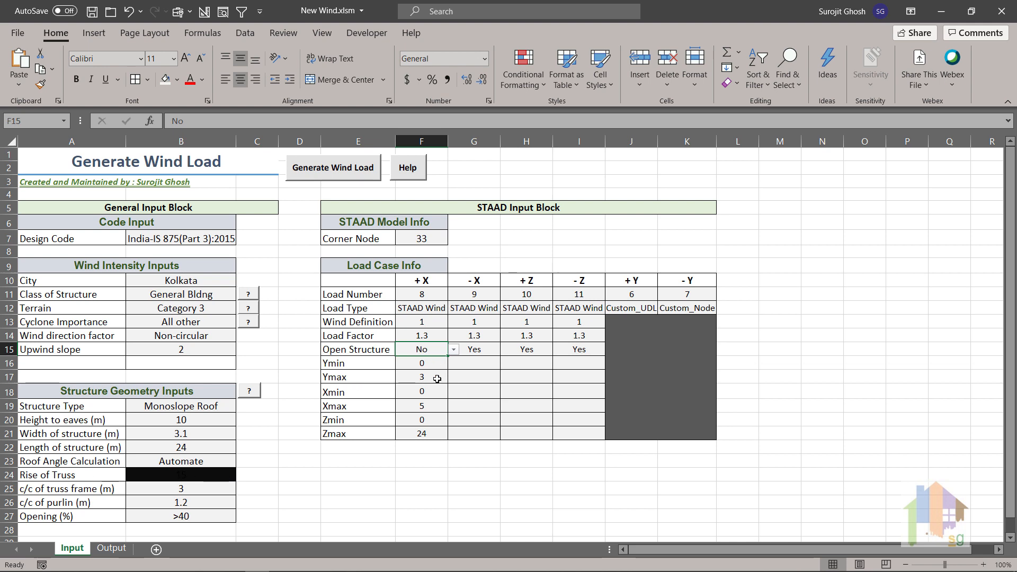
{"action": "left_click", "coordinate": [437, 379]}
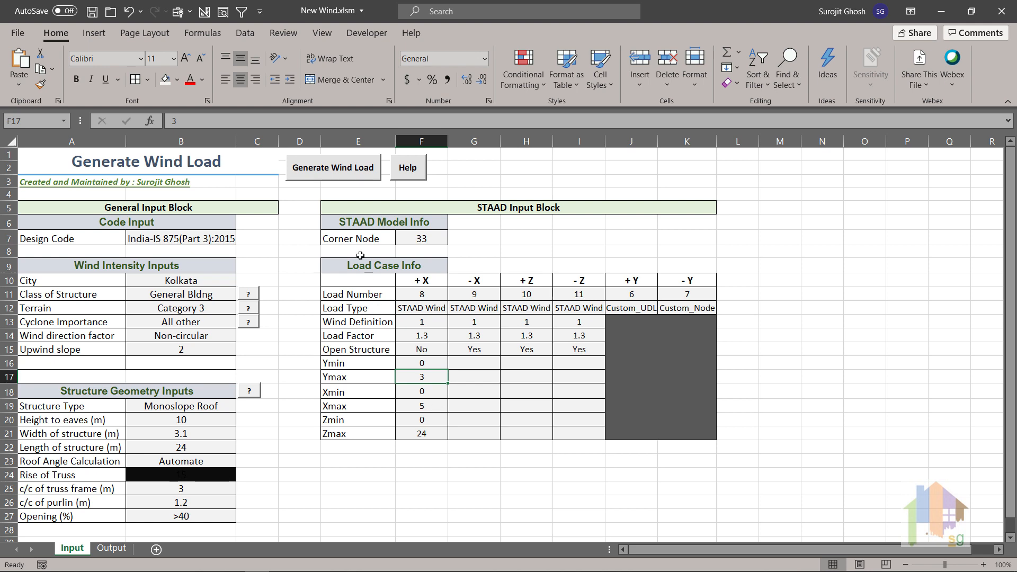
- Generate the wind loads from the workbook and check the intensity-versus-height table of wind definition Type 1 in STAAD.Pro
{"action": "left_click", "coordinate": [327, 173]}
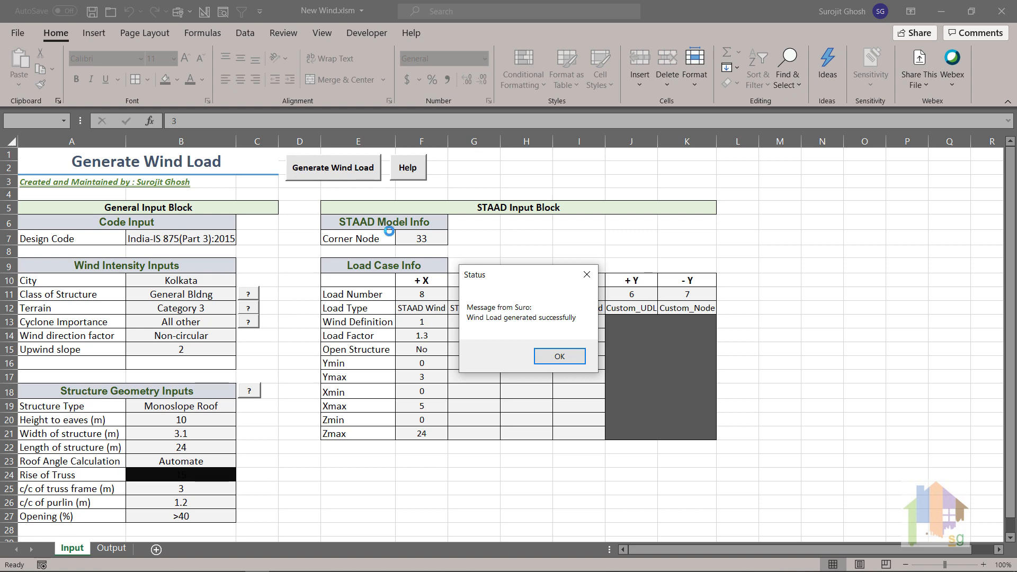
{"action": "left_click", "coordinate": [558, 357]}
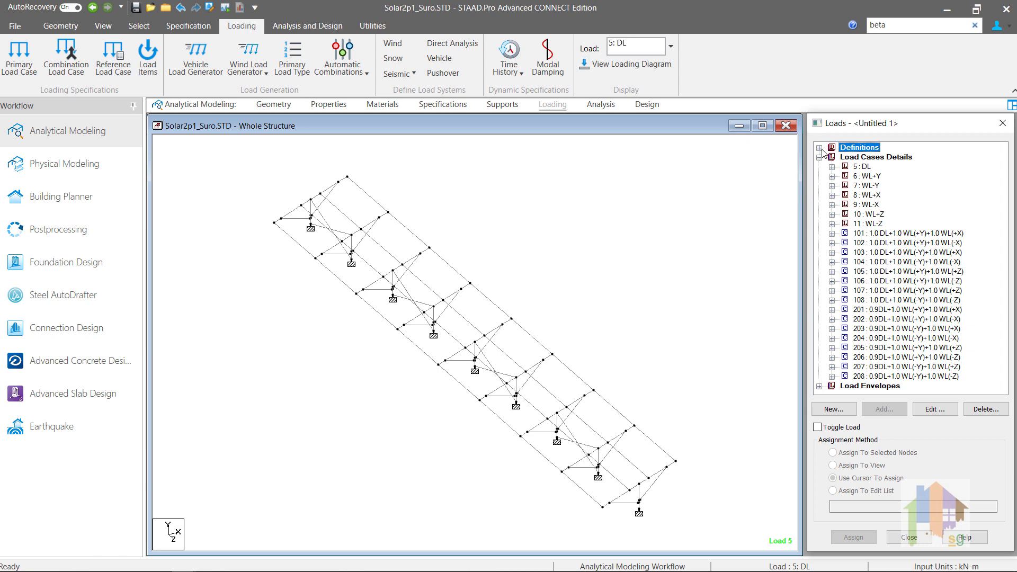
{"action": "left_click", "coordinate": [820, 148]}
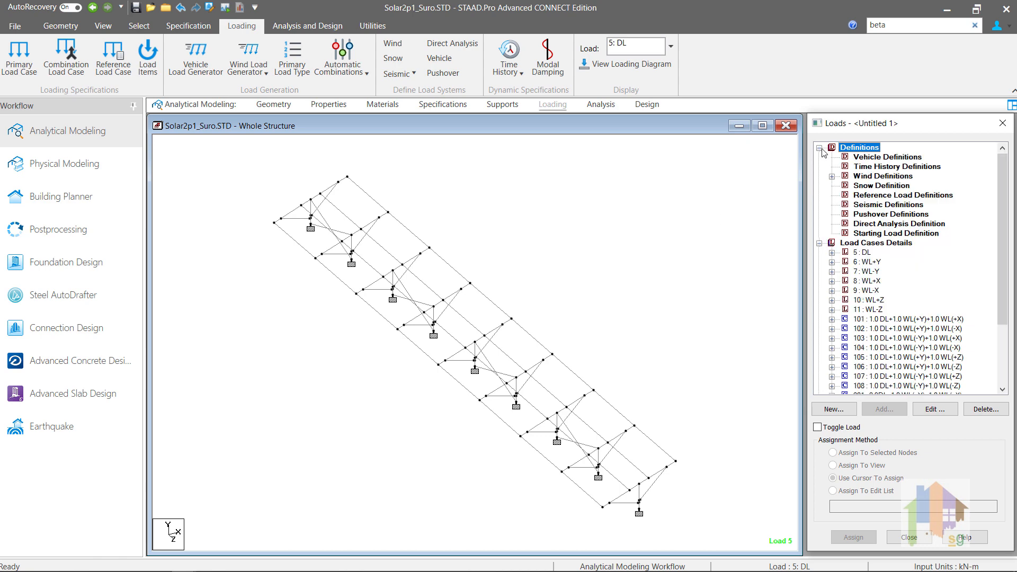
{"action": "left_click", "coordinate": [831, 176]}
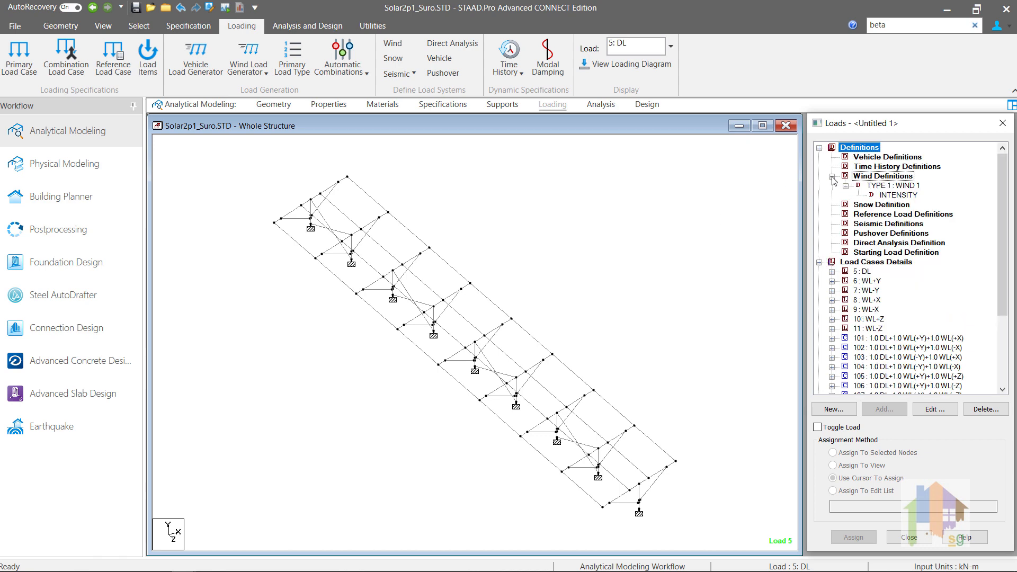
{"action": "double_click", "coordinate": [896, 195]}
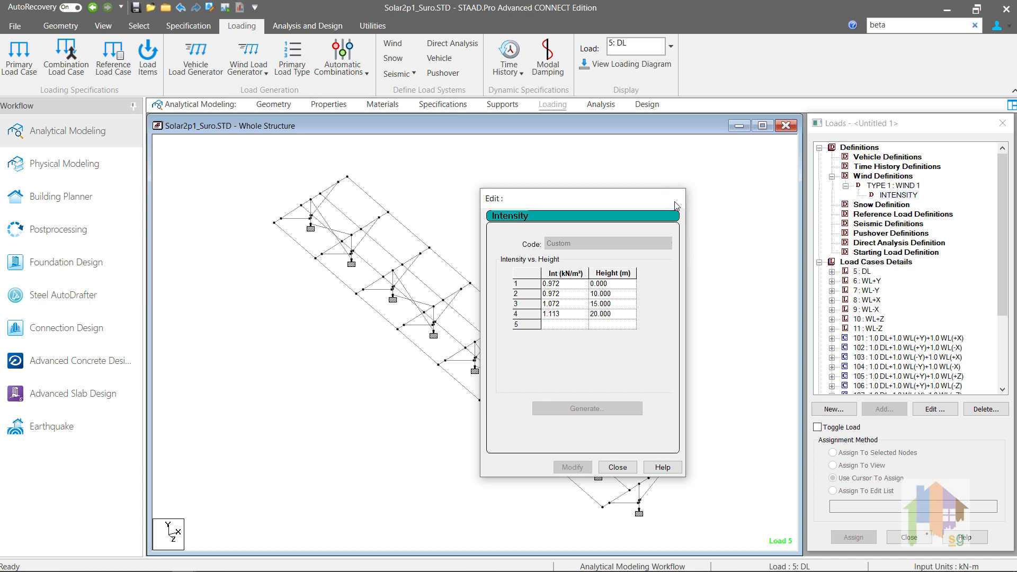
{"action": "left_click", "coordinate": [674, 200]}
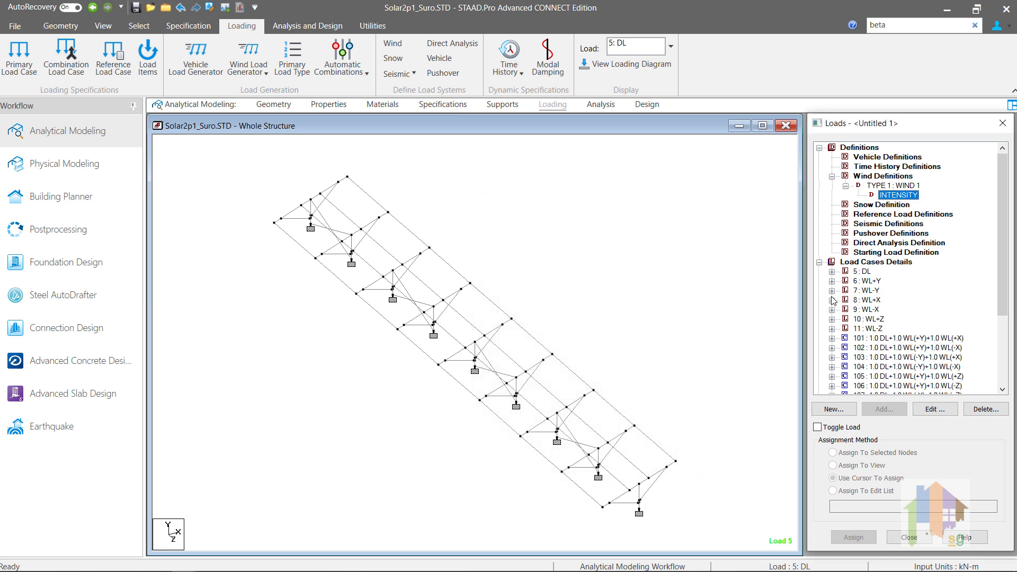
- Inspect the generated wind load settings of load case WL+X and display the wind loads of WL+X and WL-X on the model
{"action": "left_click", "coordinate": [831, 300]}
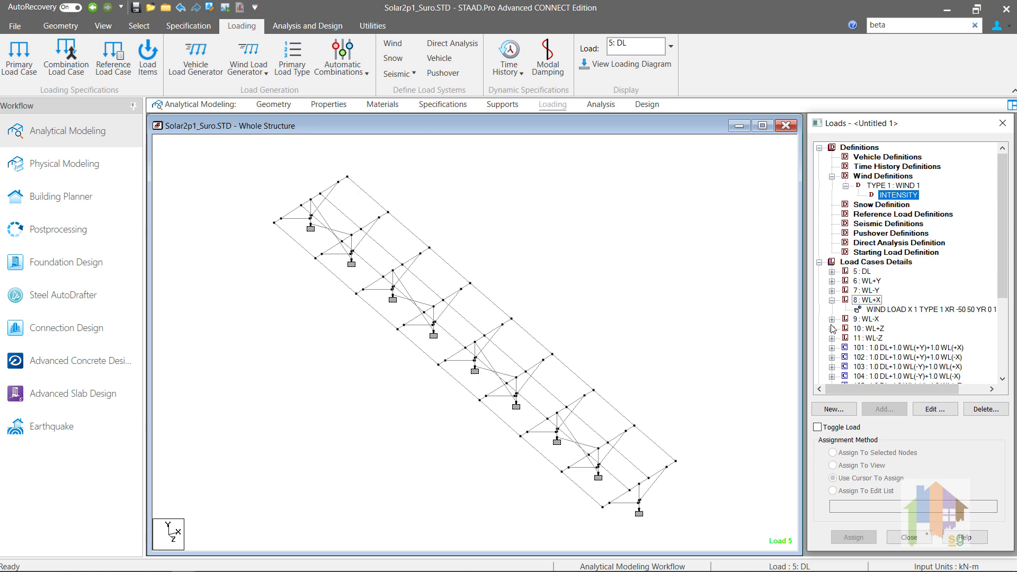
{"action": "left_click", "coordinate": [832, 319]}
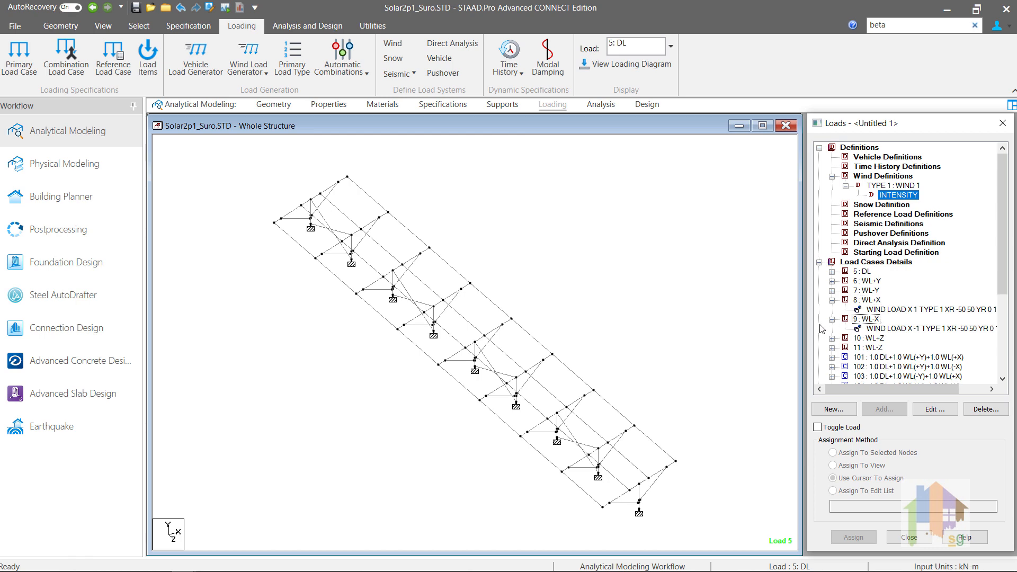
{"action": "double_click", "coordinate": [890, 310]}
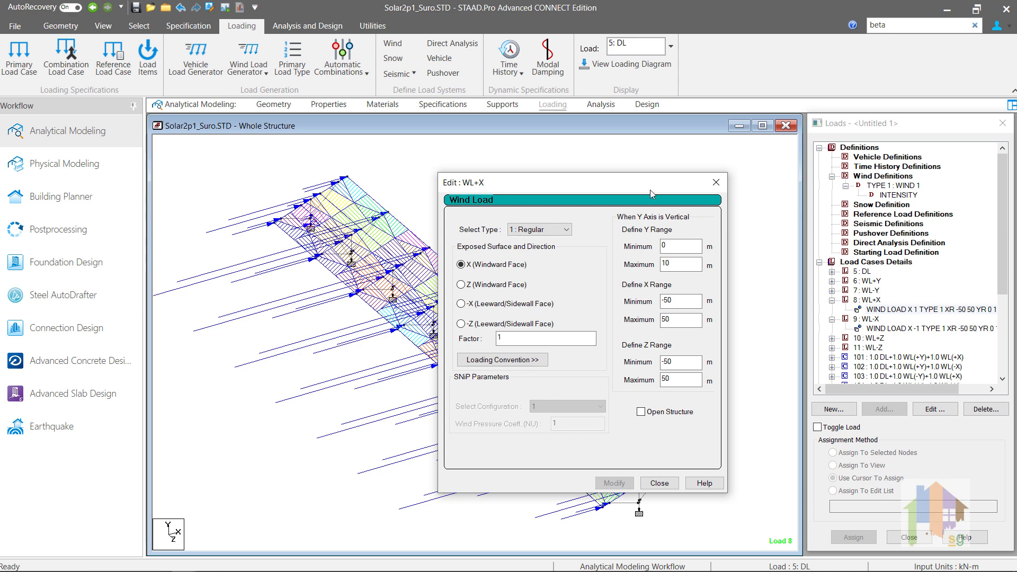
{"action": "left_click", "coordinate": [716, 182]}
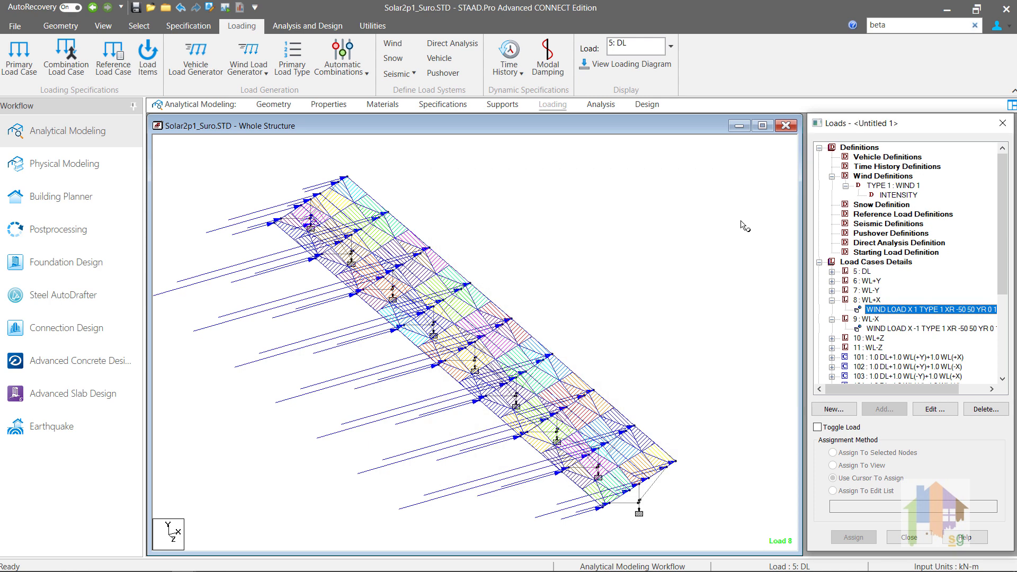
{"action": "left_click", "coordinate": [911, 328]}
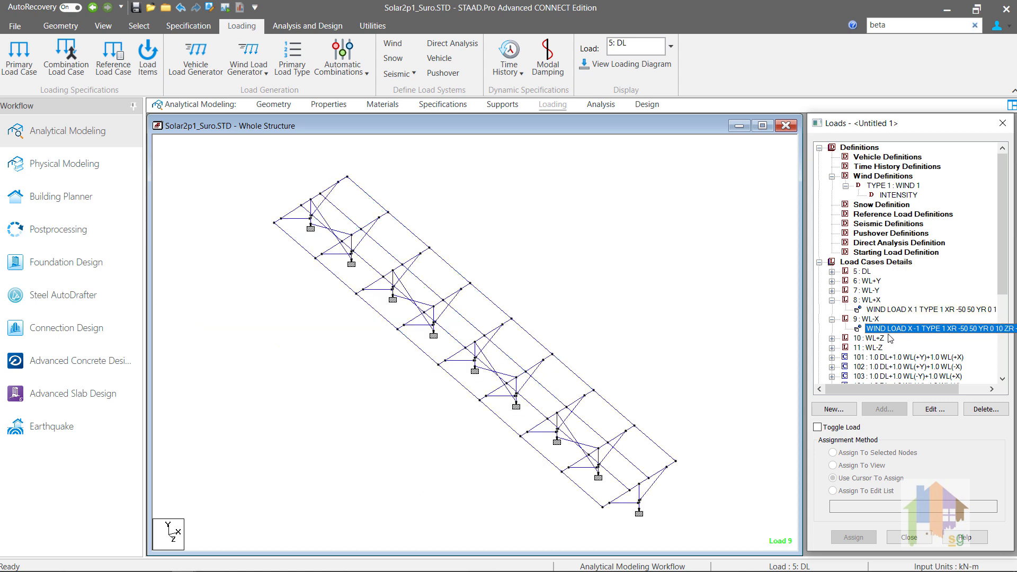
- Inspect the wind load settings of load case WL+Z and display the uniform member load of WL+Y on the model
{"action": "left_click", "coordinate": [832, 338]}
{"action": "left_click", "coordinate": [903, 348]}
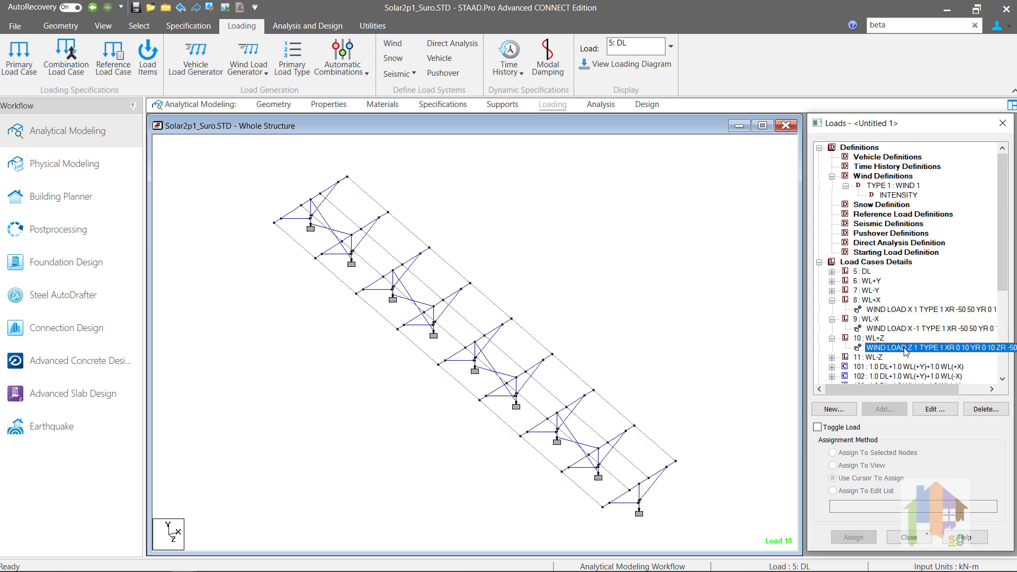
{"action": "double_click", "coordinate": [904, 351]}
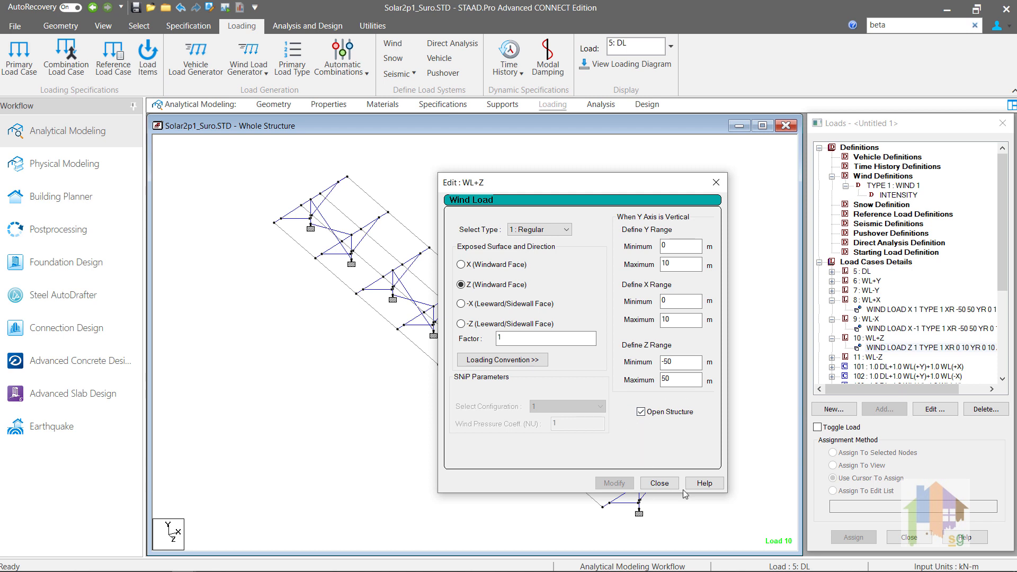
{"action": "left_click", "coordinate": [659, 483]}
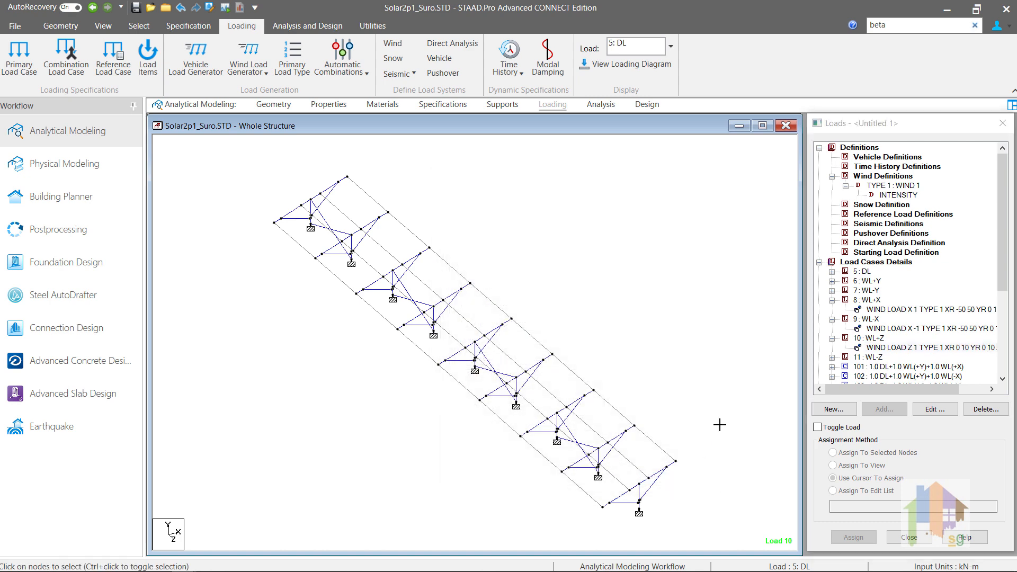
{"action": "left_click", "coordinate": [832, 280]}
{"action": "left_click", "coordinate": [879, 290]}
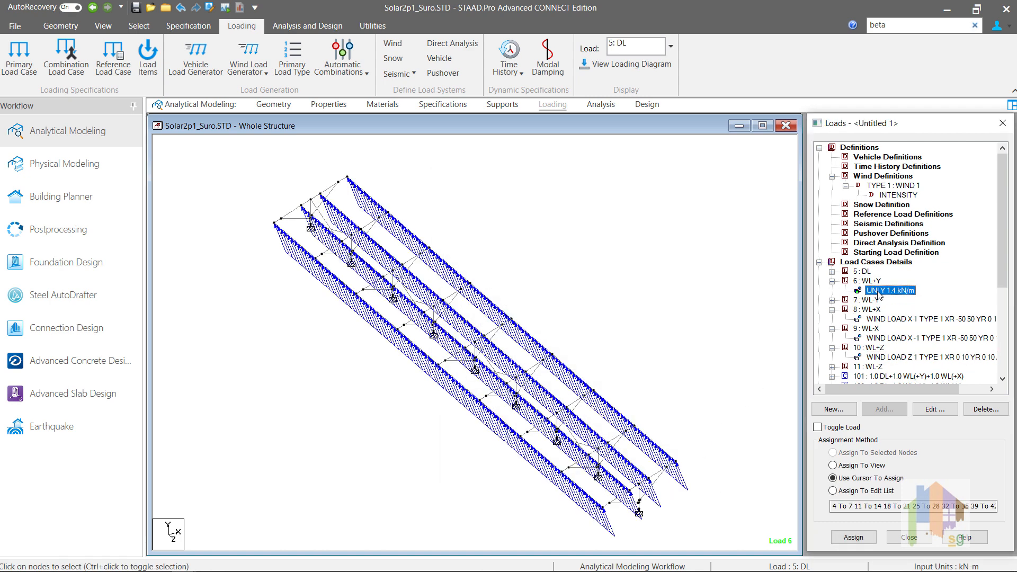
- Display the two inclined member loads of WL-Y on the model, followed by the uniform load of WL+Y
{"action": "left_click", "coordinate": [832, 301]}
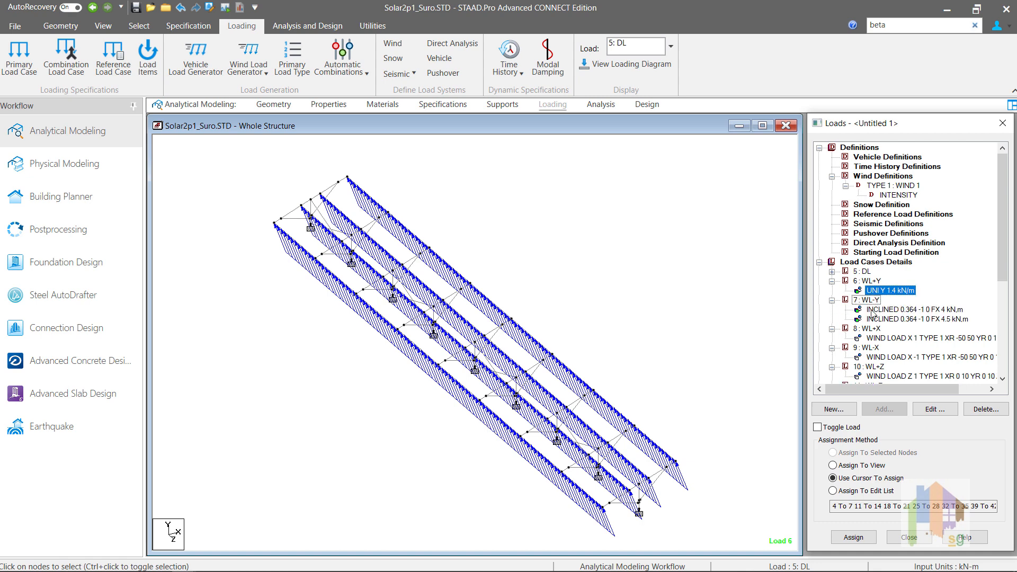
{"action": "left_click", "coordinate": [873, 311]}
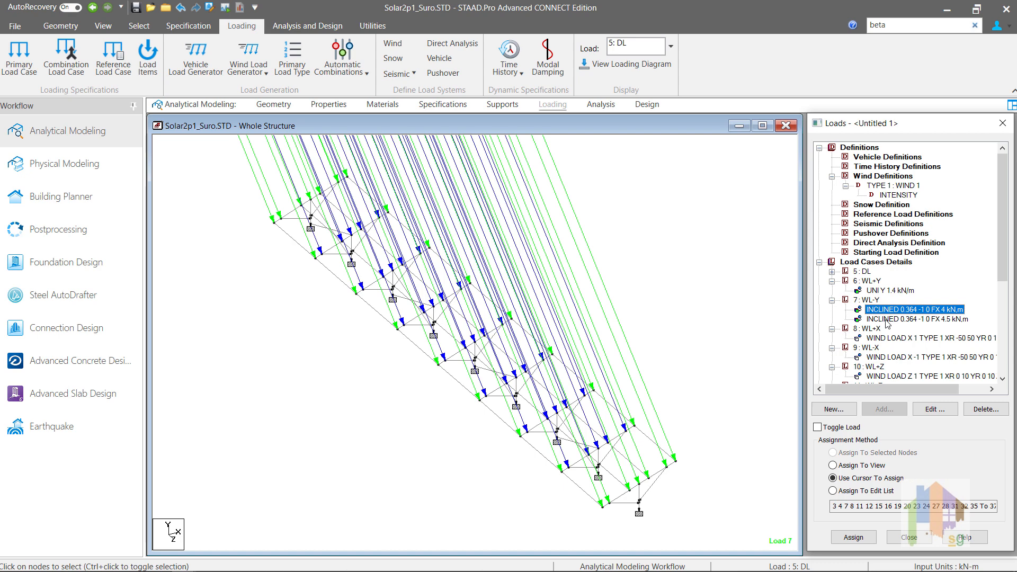
{"action": "left_click", "coordinate": [887, 319]}
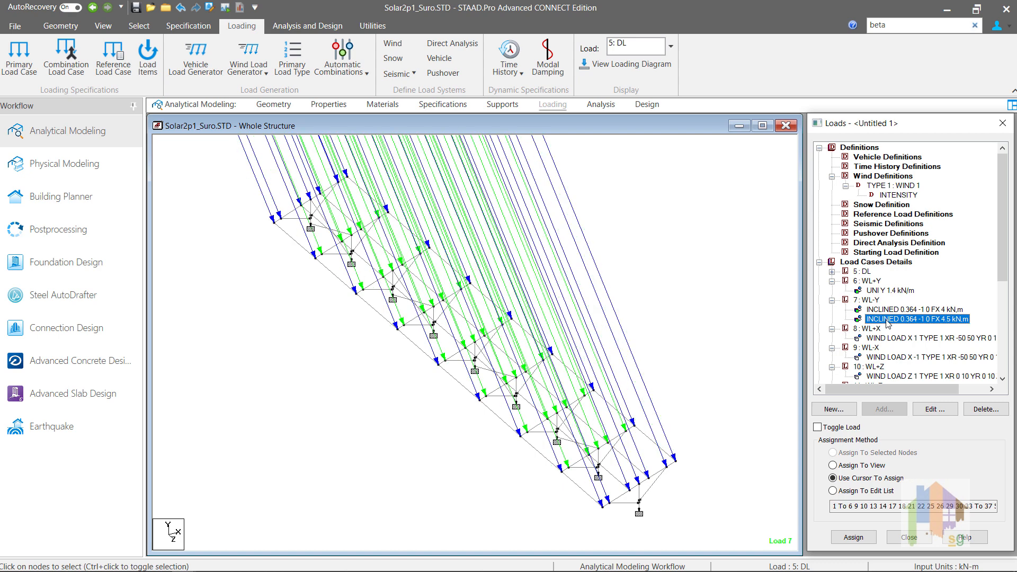
{"action": "left_click", "coordinate": [831, 300]}
{"action": "left_click", "coordinate": [875, 291]}
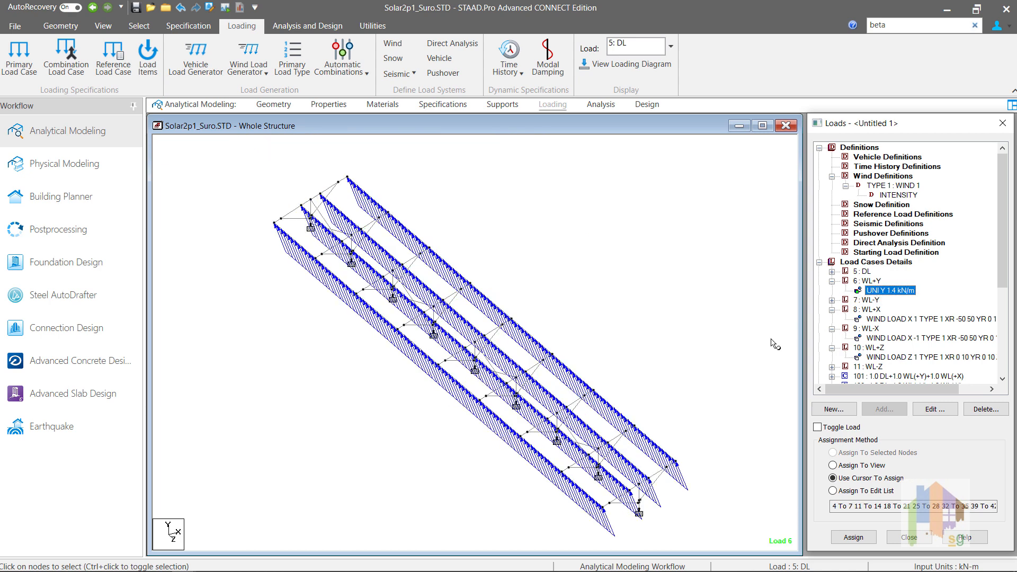
- Review the generated load combinations and examine the component load cases of combination 101
{"action": "scroll", "coordinate": [851, 332], "scroll_direction": "down", "scroll_amount": 3}
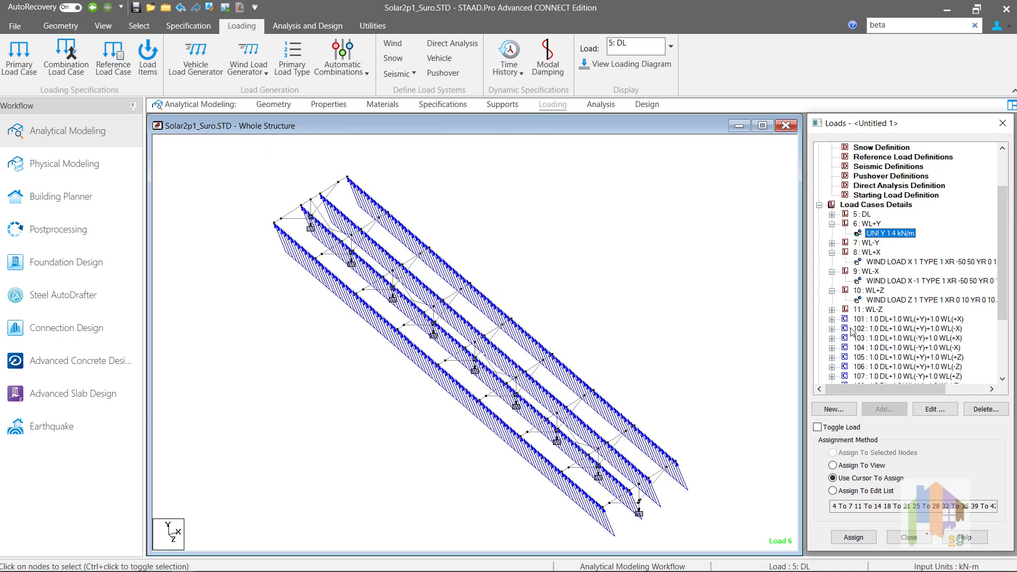
{"action": "scroll", "coordinate": [851, 332], "scroll_direction": "down", "scroll_amount": 4}
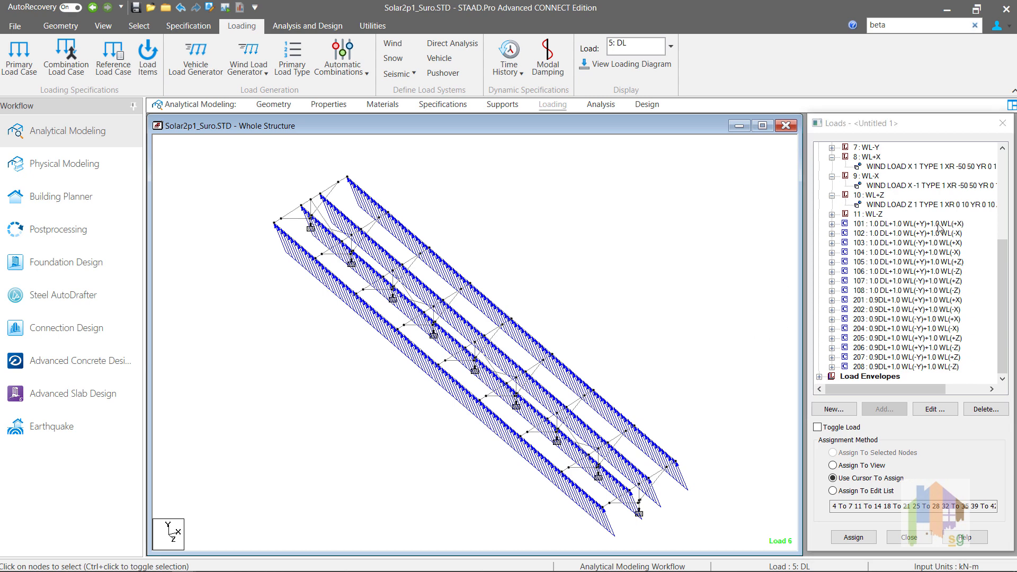
{"action": "left_click", "coordinate": [863, 224]}
{"action": "left_click", "coordinate": [832, 223]}
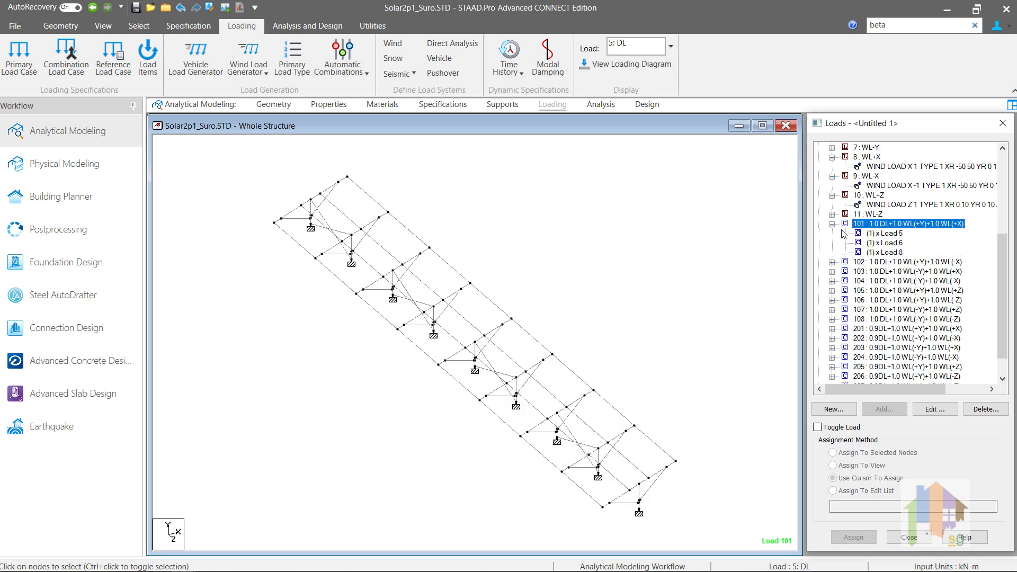
{"action": "left_click", "coordinate": [884, 234]}
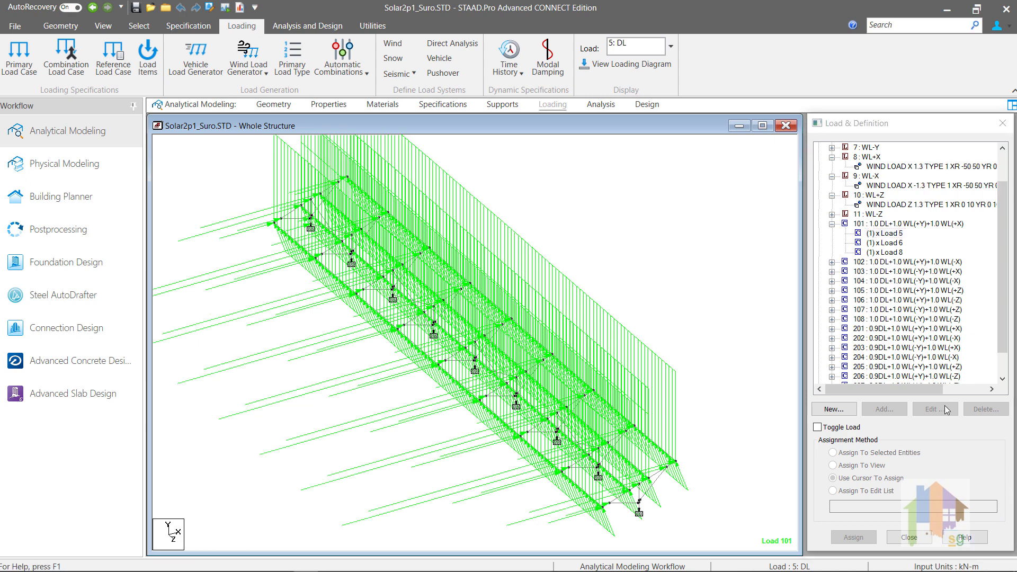
{"action": "left_click", "coordinate": [896, 234]}
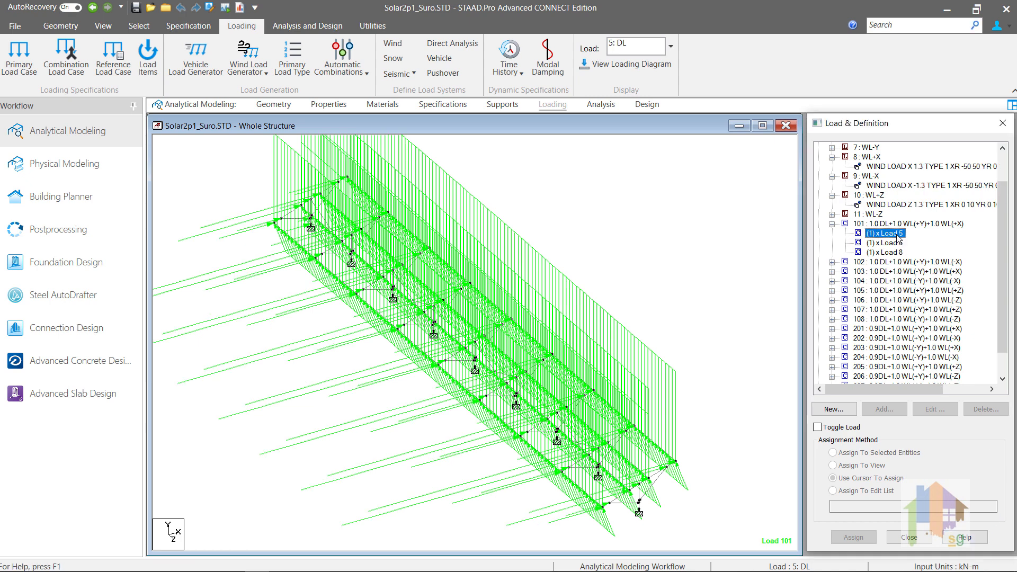
- Display the wind loads of load cases WL+X, WL-X and WL+Z one after another on the model
{"action": "scroll", "coordinate": [897, 238], "scroll_direction": "up", "scroll_amount": 1}
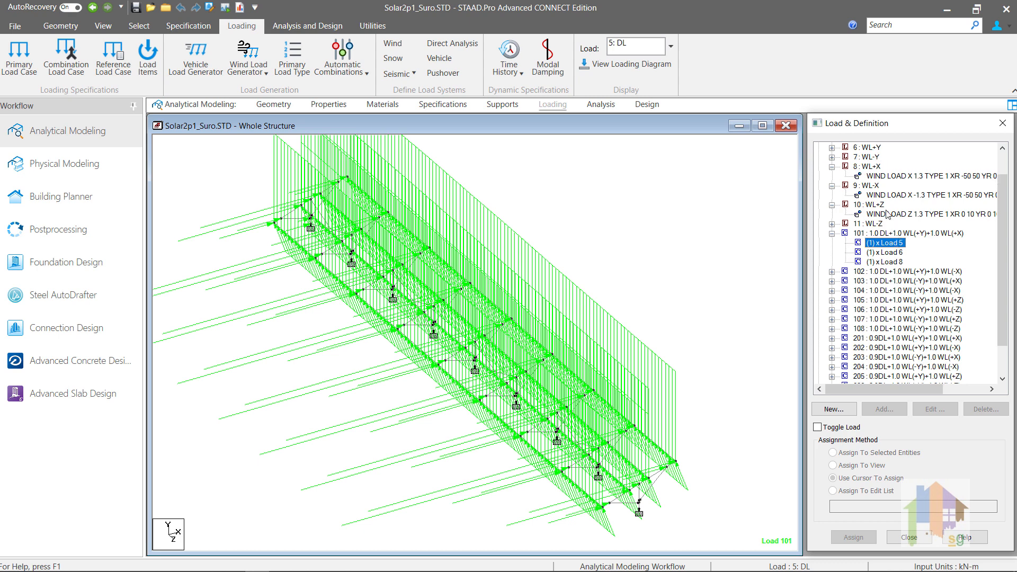
{"action": "left_click", "coordinate": [891, 178]}
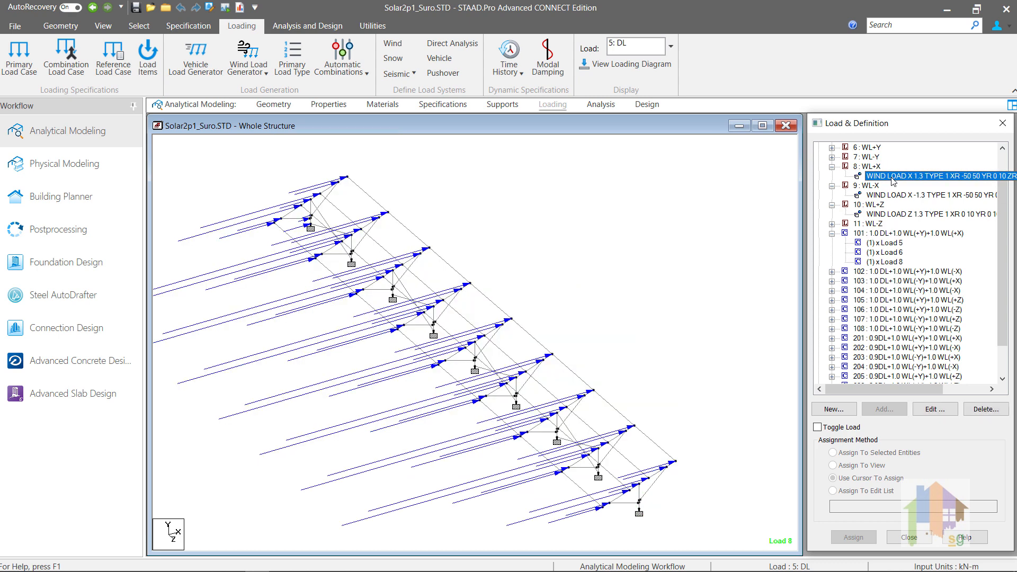
{"action": "left_click", "coordinate": [902, 195]}
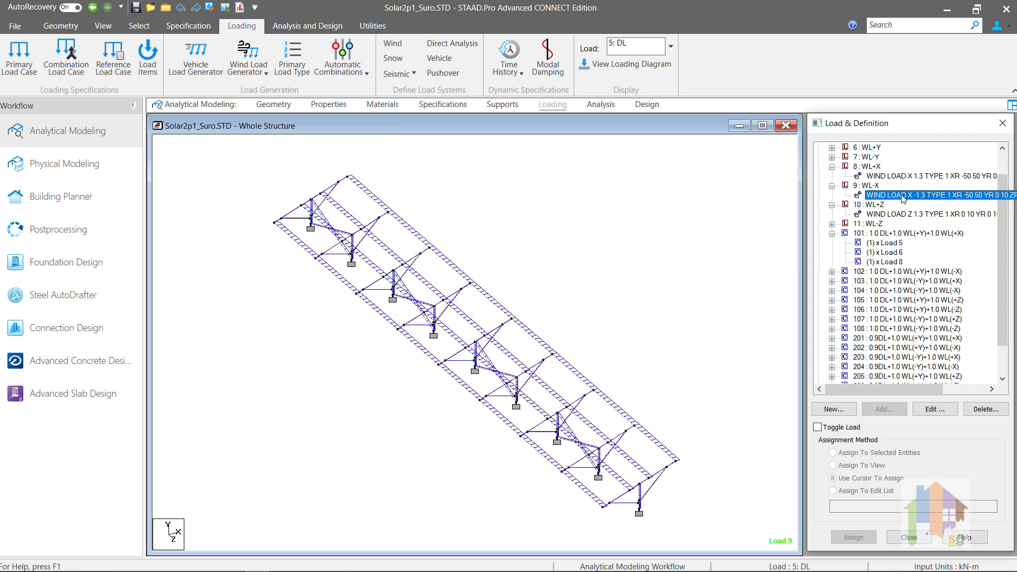
{"action": "left_click", "coordinate": [908, 214]}
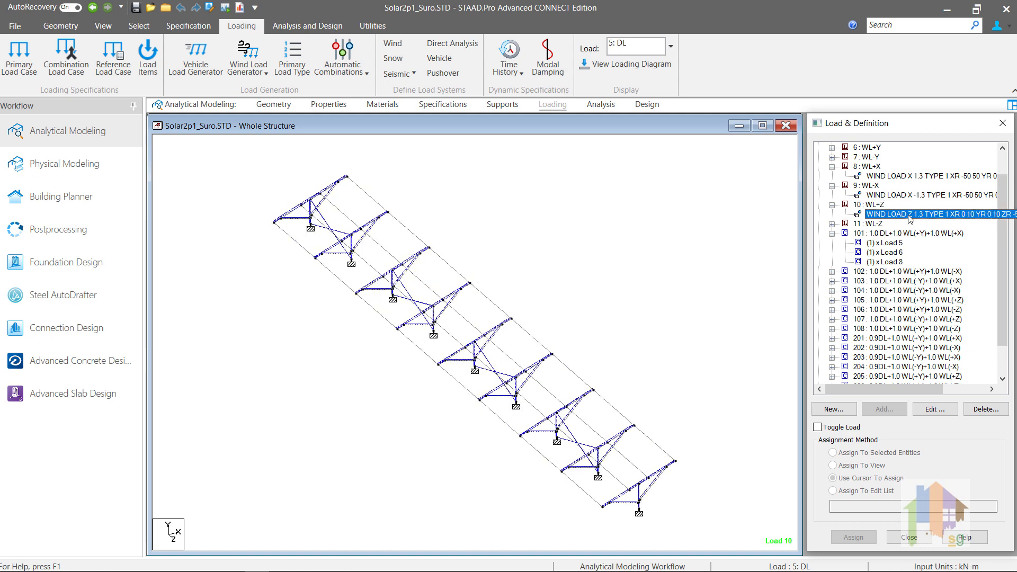
- Display the wind load of load case WL-Z on the model and inspect its factor, ranges and Open Structure setting
{"action": "left_click", "coordinate": [831, 224]}
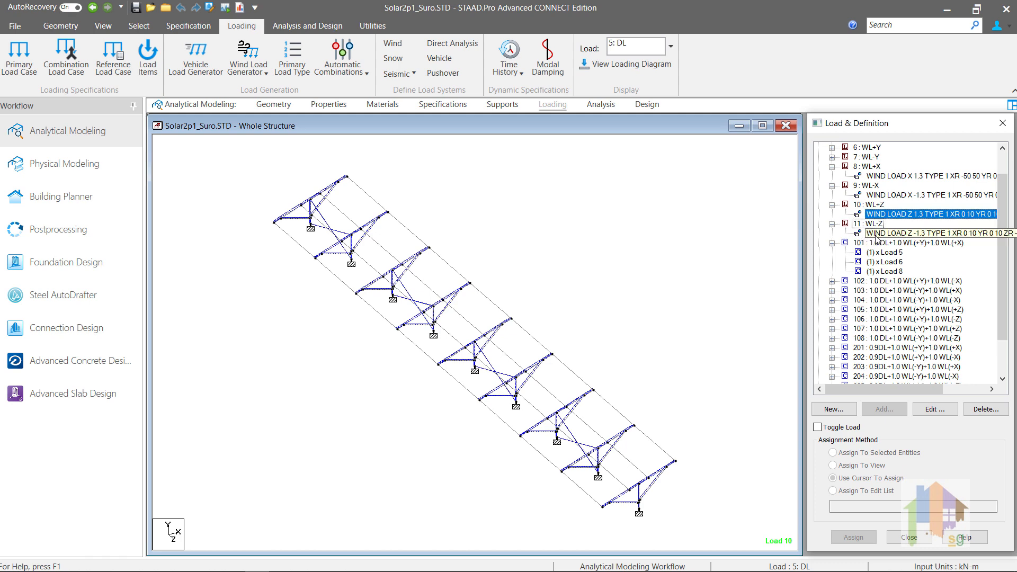
{"action": "left_click", "coordinate": [876, 233]}
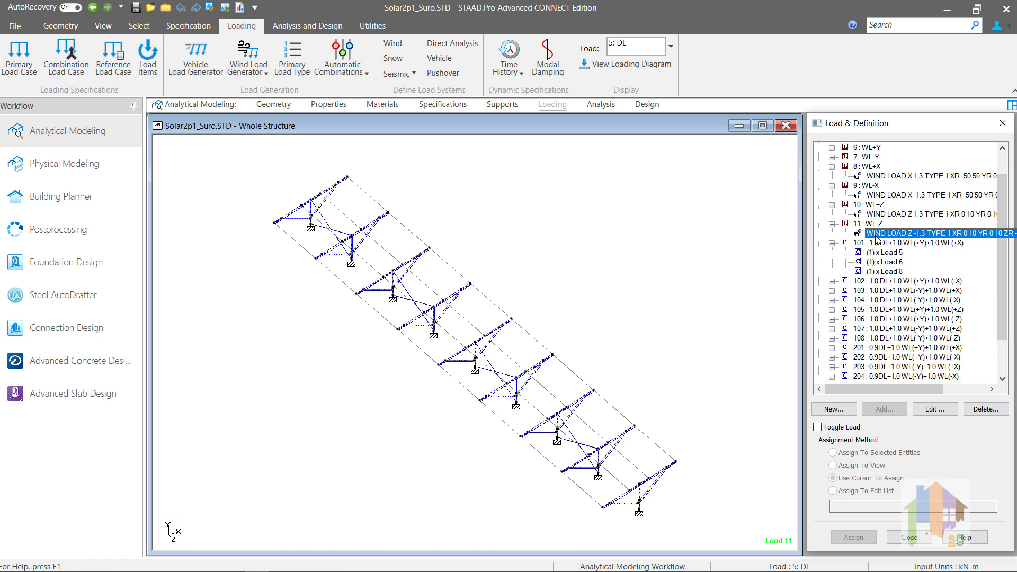
{"action": "double_click", "coordinate": [876, 235]}
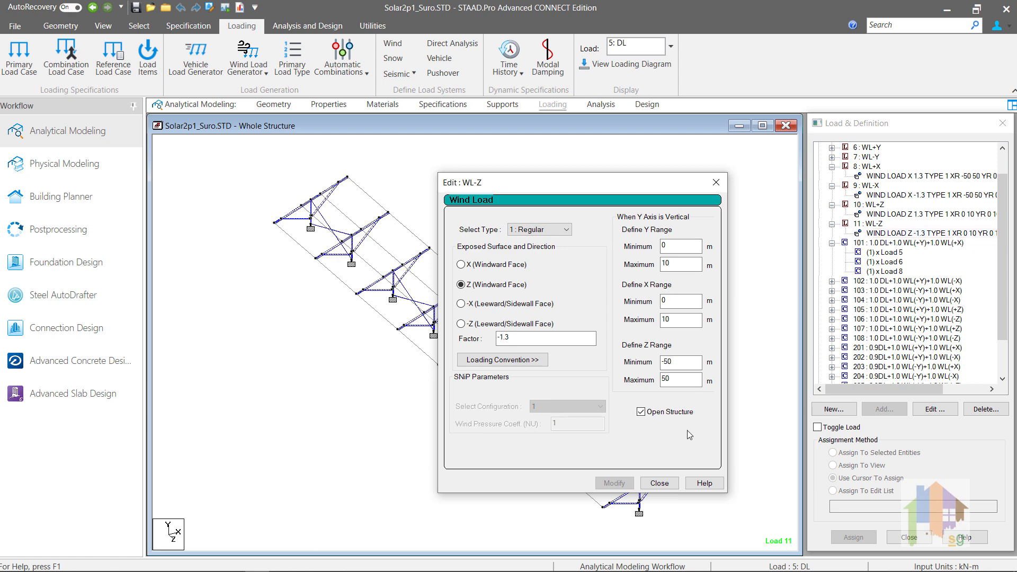
{"action": "left_click", "coordinate": [659, 483]}
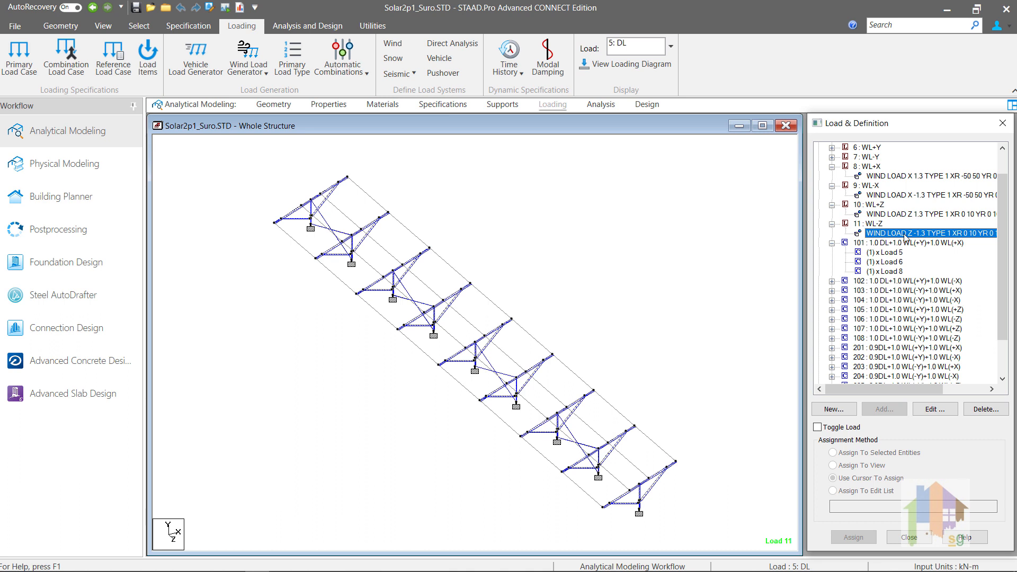
- Review the loading types offered for a new primary load case, choose Snow and leave without adding the case
{"action": "scroll", "coordinate": [947, 248], "scroll_direction": "up", "scroll_amount": 1}
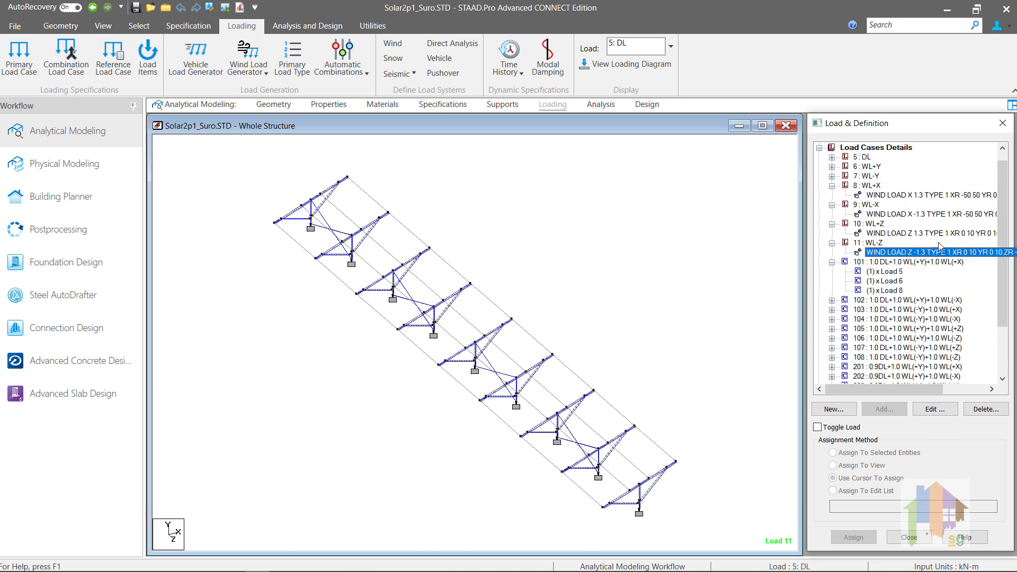
{"action": "left_click", "coordinate": [889, 148]}
{"action": "left_click", "coordinate": [884, 408]}
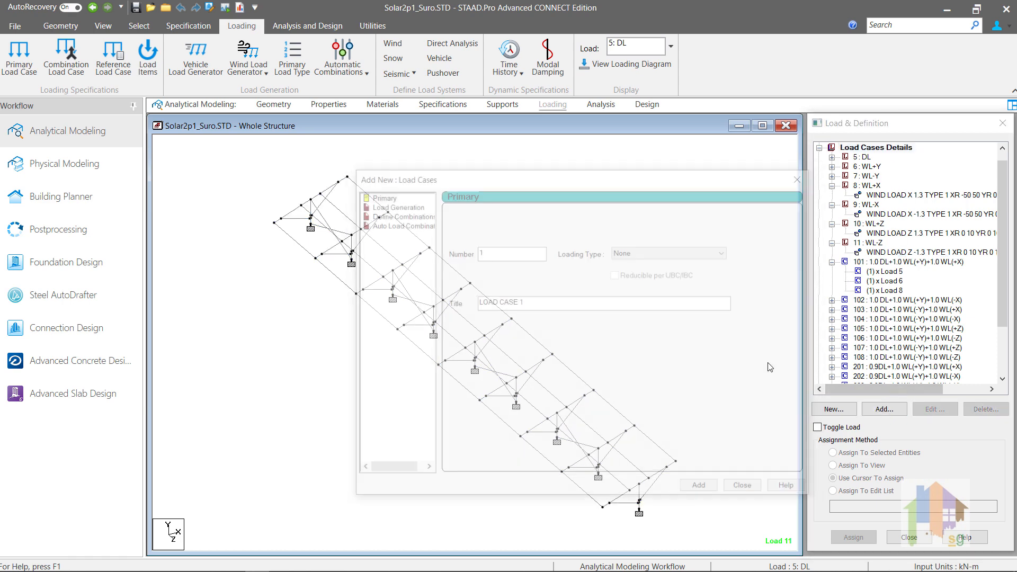
{"action": "left_click", "coordinate": [704, 252]}
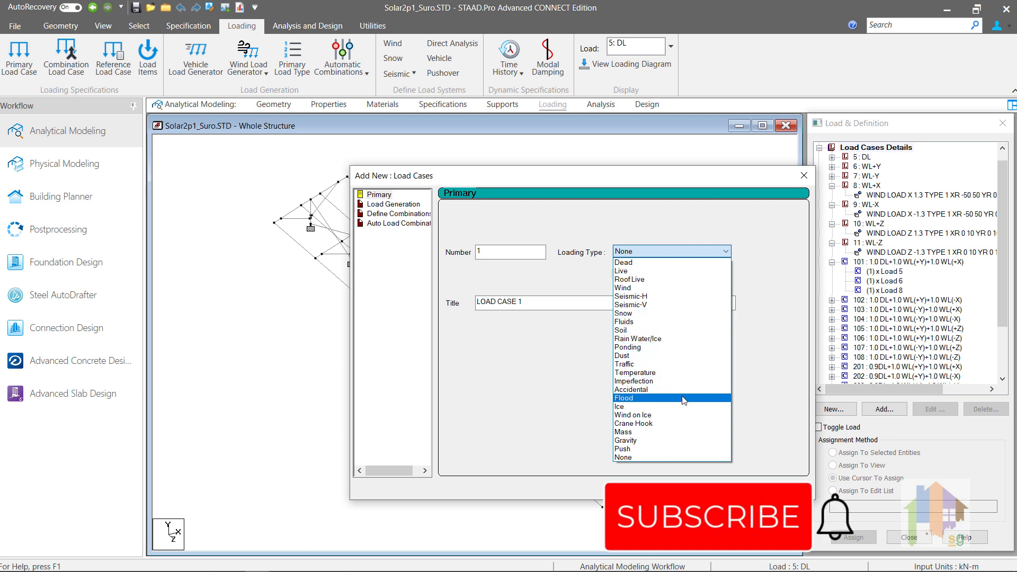
{"action": "left_click", "coordinate": [676, 318]}
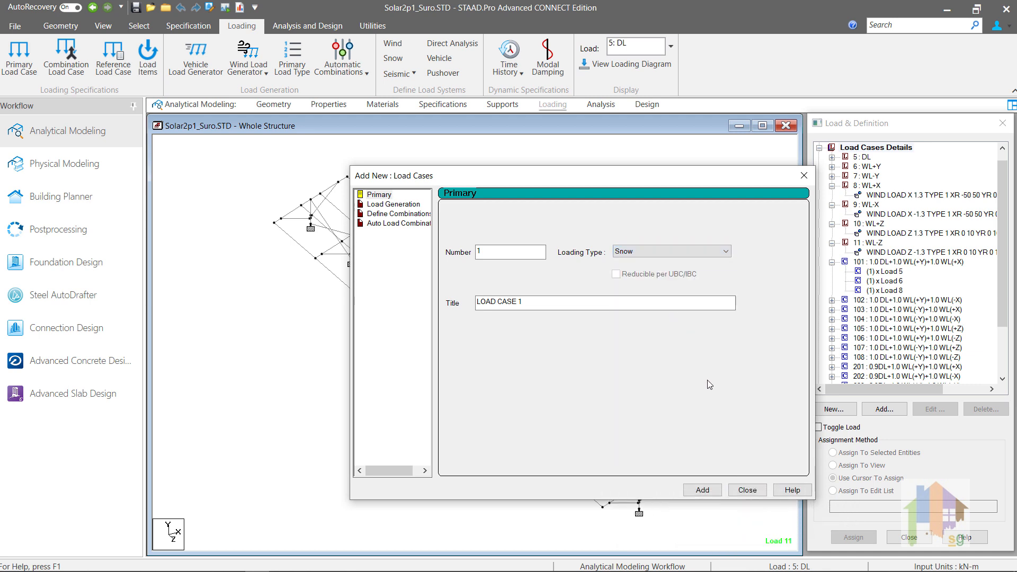
{"action": "left_click", "coordinate": [748, 490]}
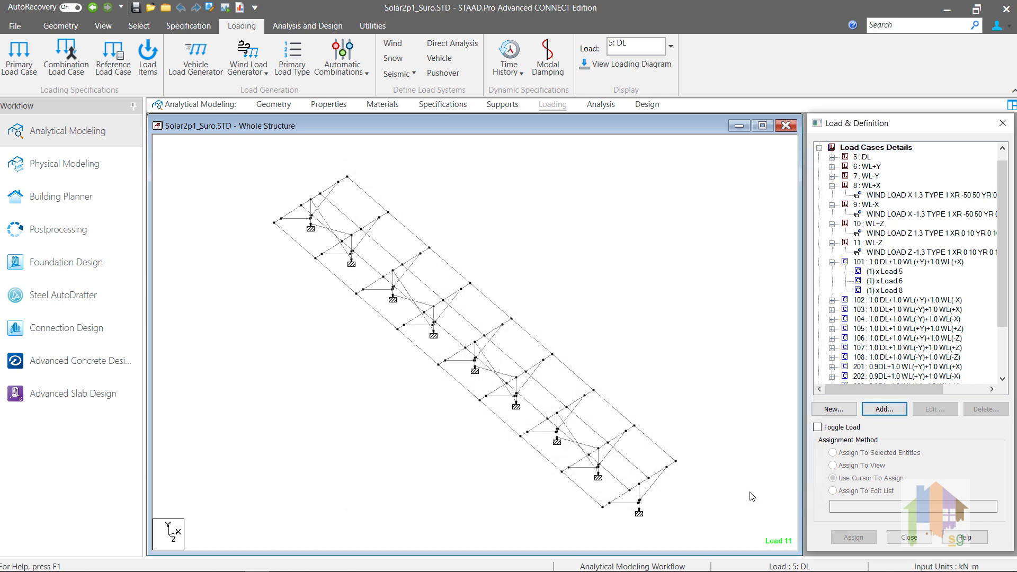